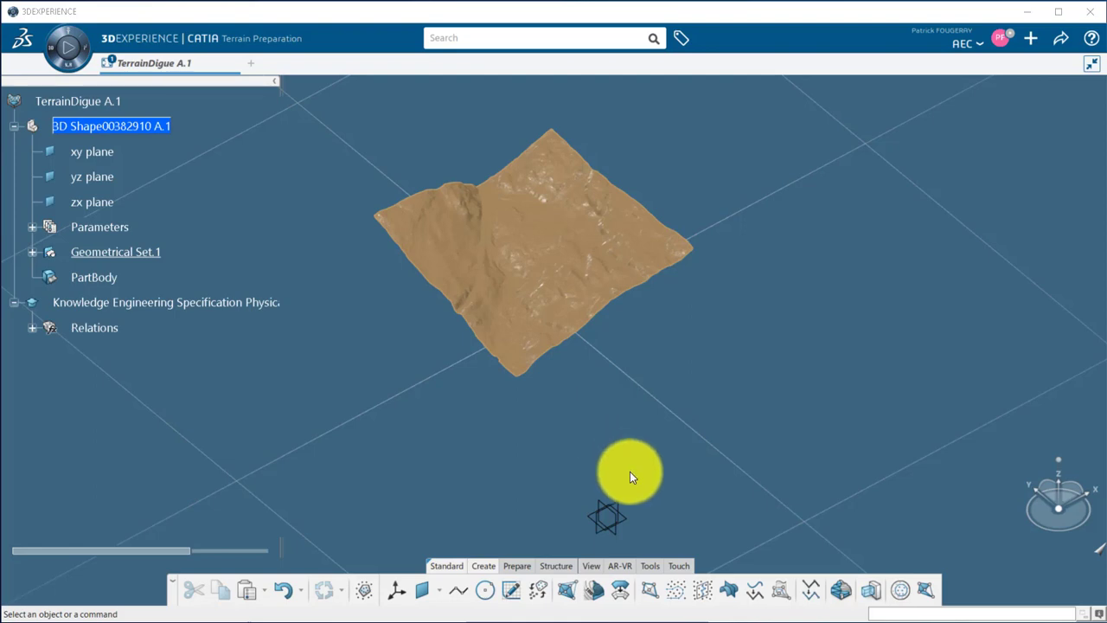
# Create a real parameter DamPosition with both lower and upper range limits enabled
pyautogui.click(656, 565)
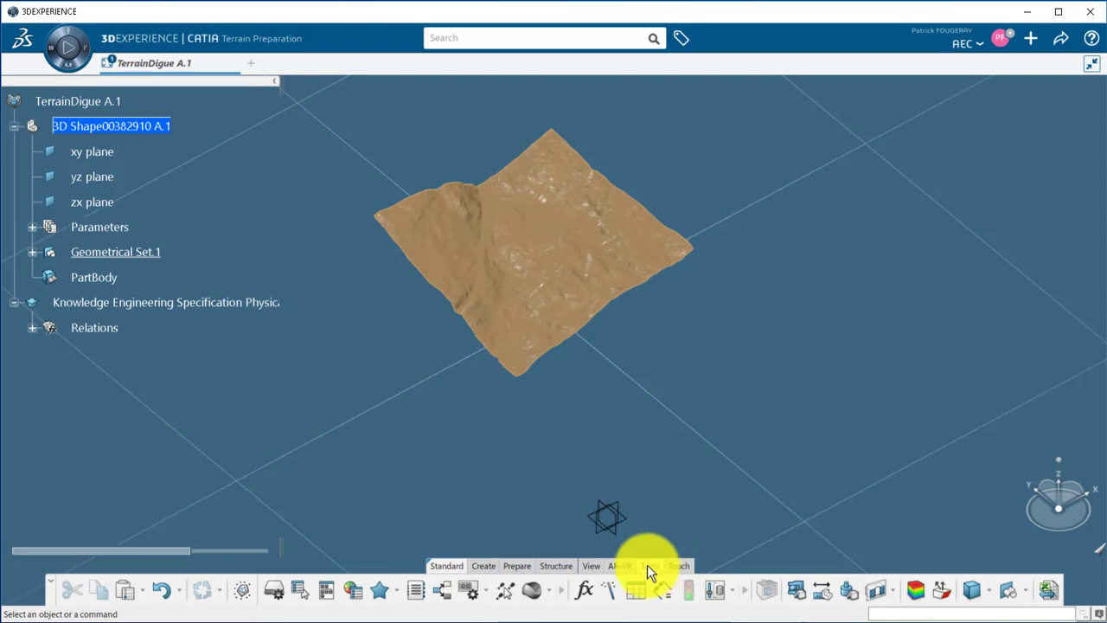
pyautogui.click(583, 589)
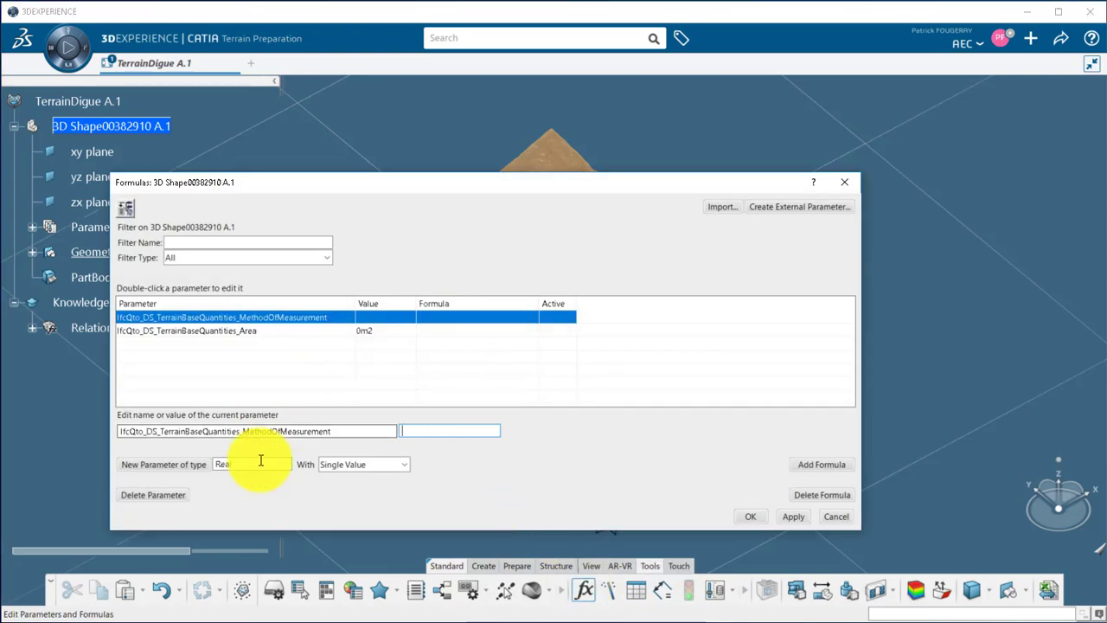
pyautogui.click(154, 464)
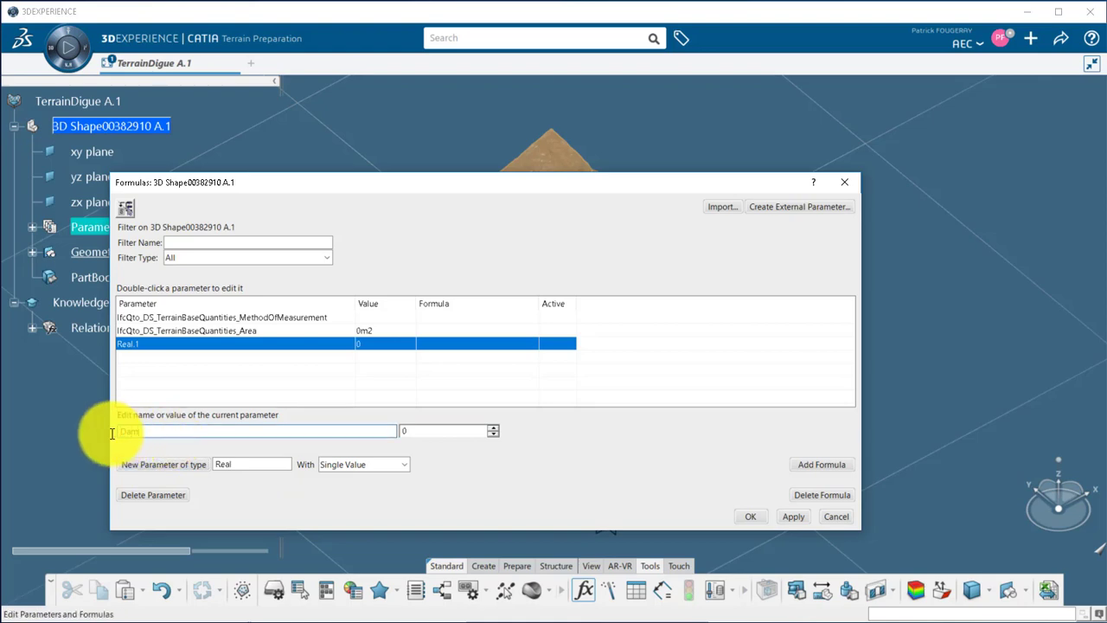
pyautogui.rightClick(420, 427)
pyautogui.click(471, 482)
pyautogui.click(906, 539)
pyautogui.click(906, 555)
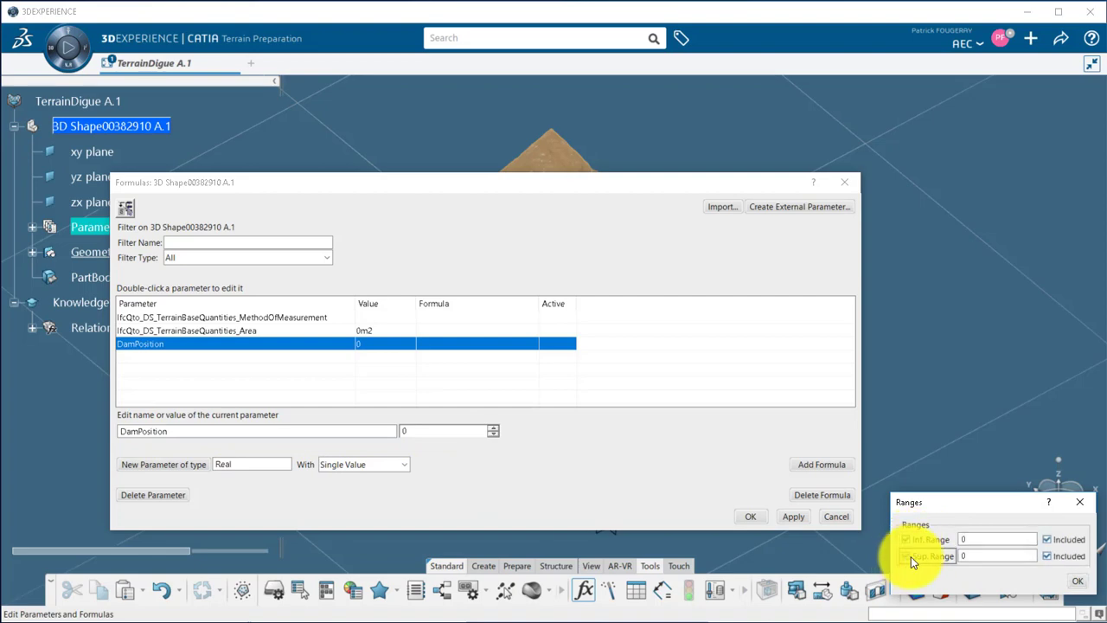
pyautogui.click(1078, 580)
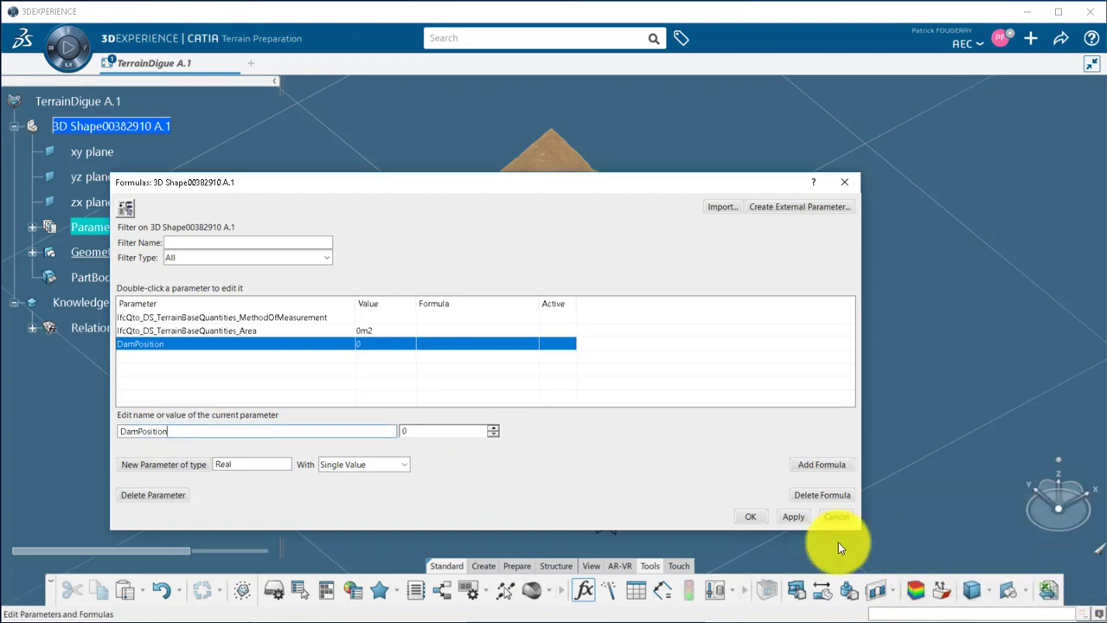
# Add a Length parameter named DamHeight set to 180m and close the formula editor
pyautogui.click(253, 465)
pyautogui.write('Len')
pyautogui.press('Return')
pyautogui.click(206, 464)
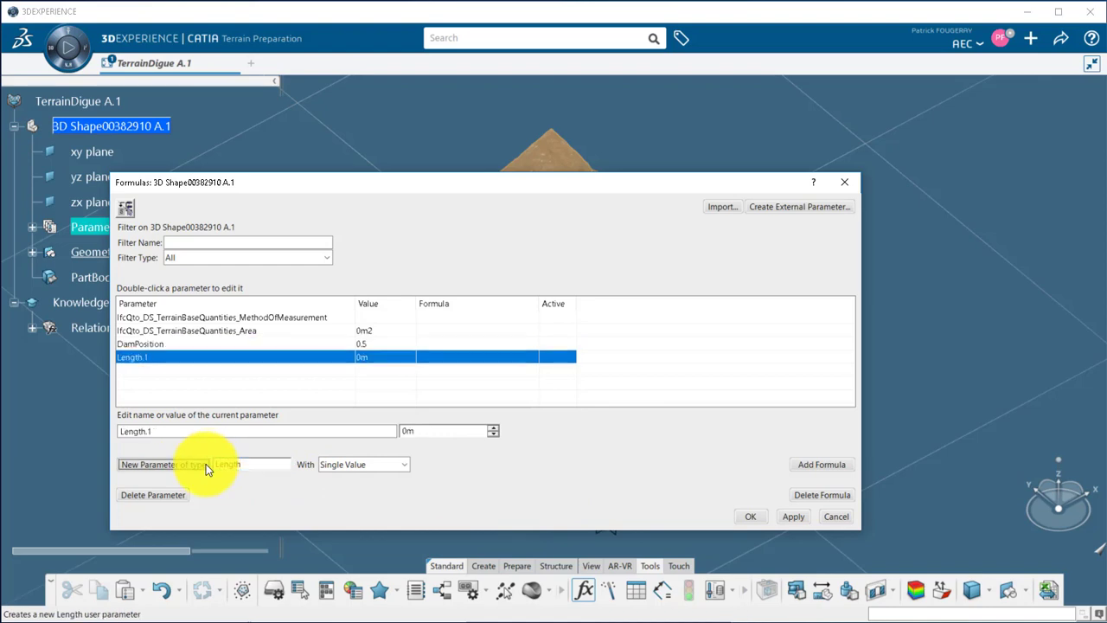
pyautogui.moveTo(155, 430); pyautogui.dragTo(116, 435)
pyautogui.write('DamHeight')
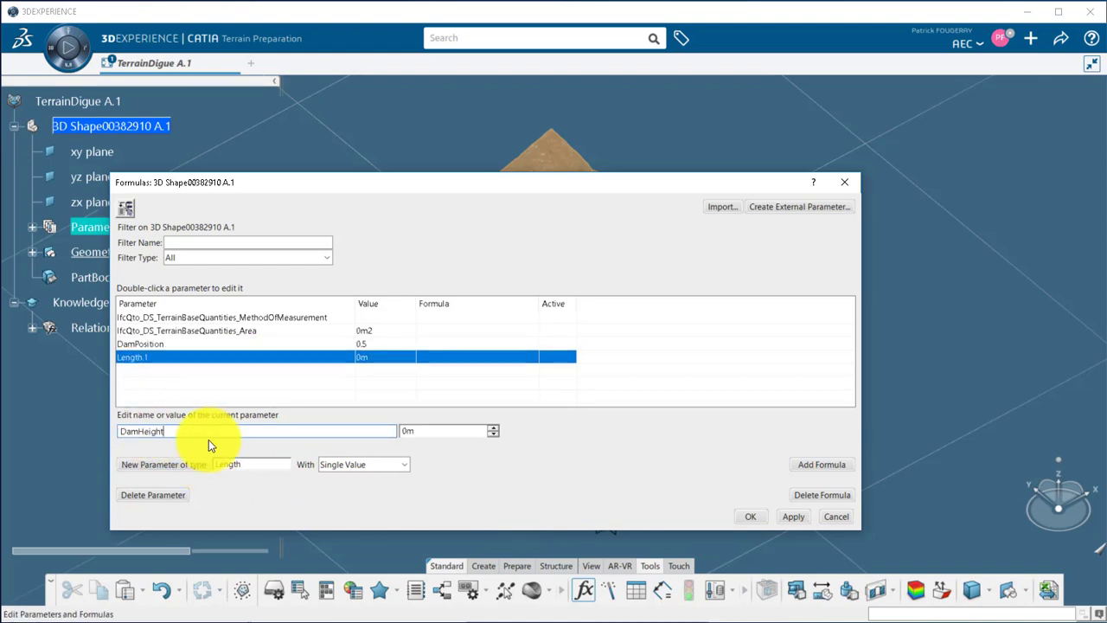
pyautogui.click(404, 432)
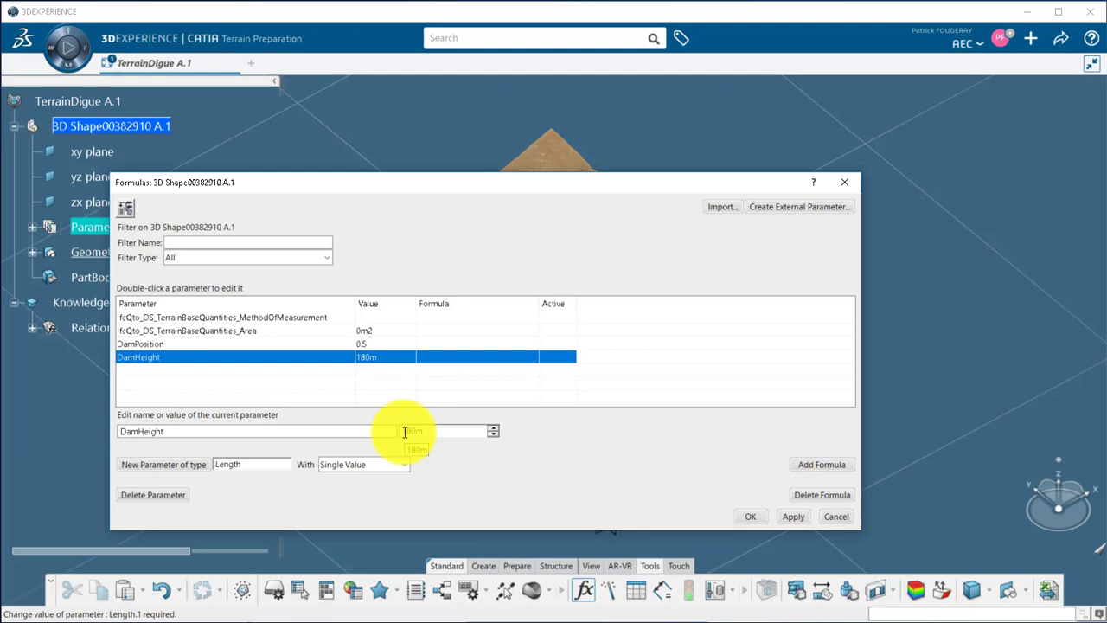
pyautogui.click(750, 516)
# Create Plane.1 offset from the xy plane, with the offset driven by the DamHeight formula
pyautogui.click(32, 226)
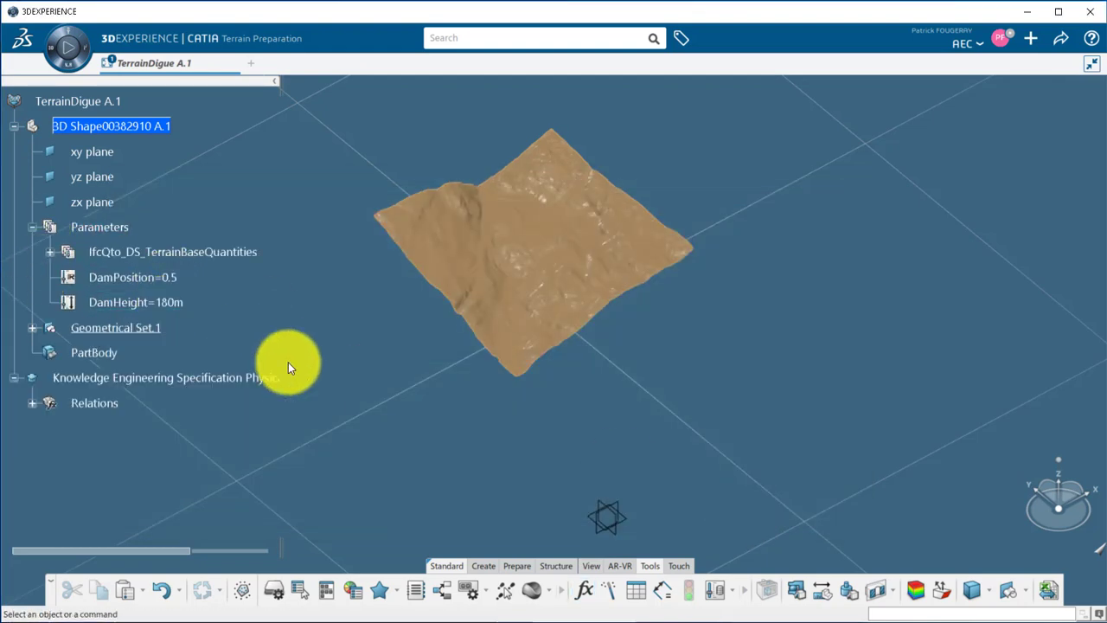
pyautogui.click(486, 566)
pyautogui.click(421, 590)
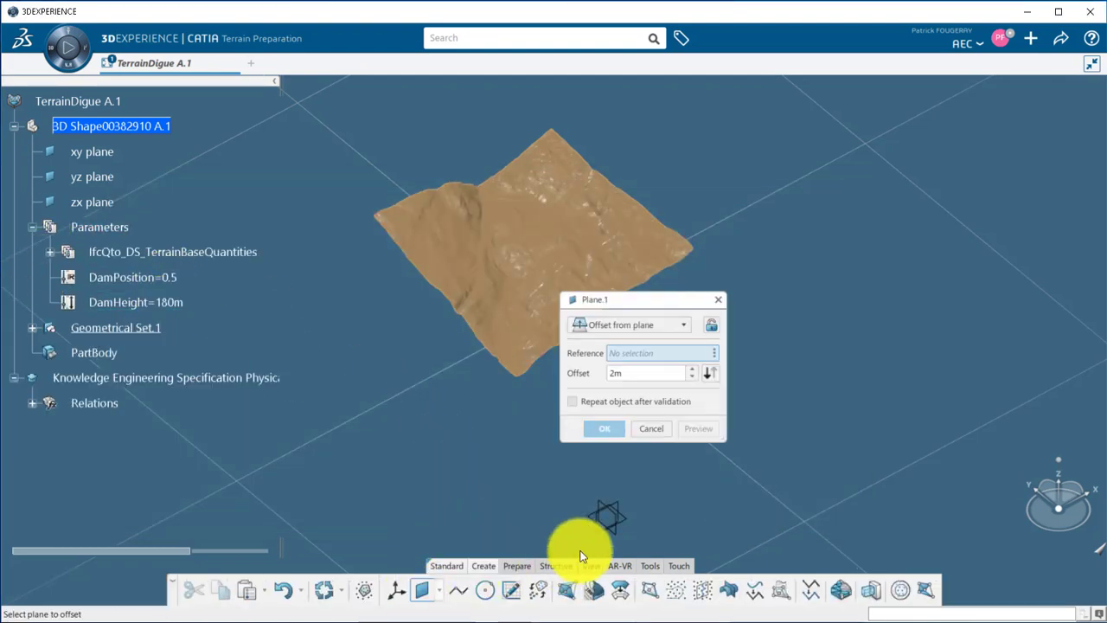
pyautogui.click(609, 517)
pyautogui.rightClick(626, 377)
pyautogui.click(649, 386)
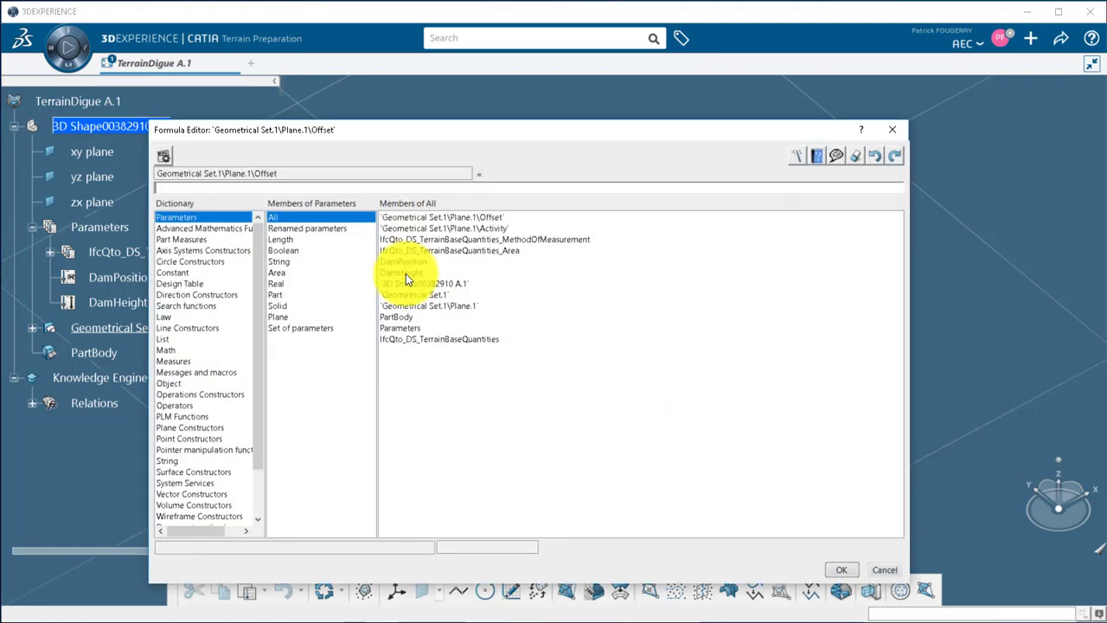
pyautogui.click(117, 302)
pyautogui.click(841, 569)
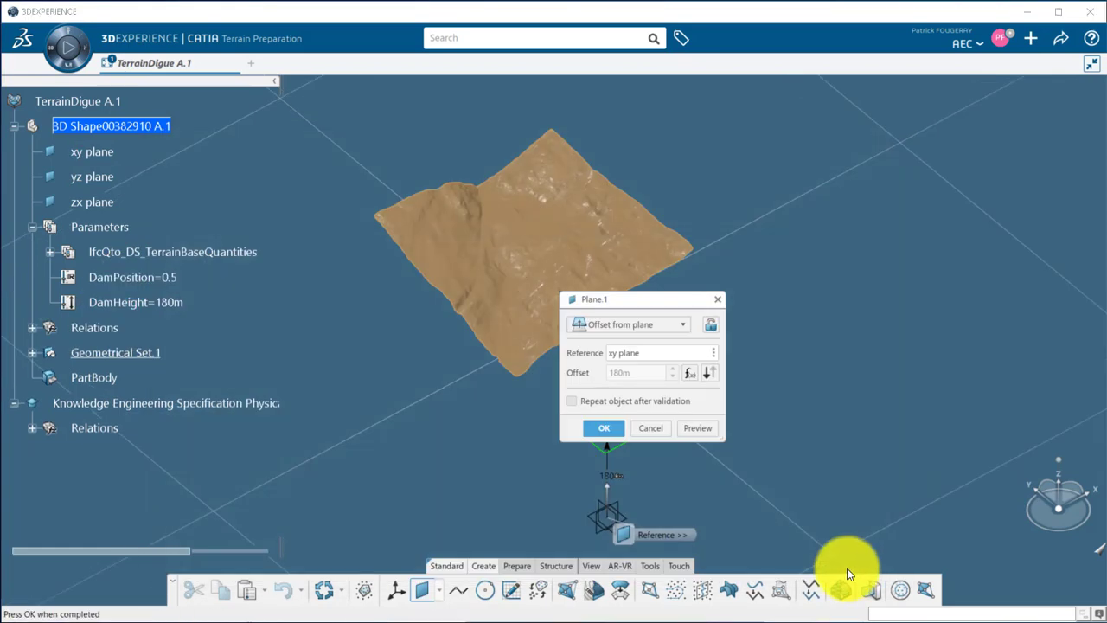
pyautogui.click(611, 426)
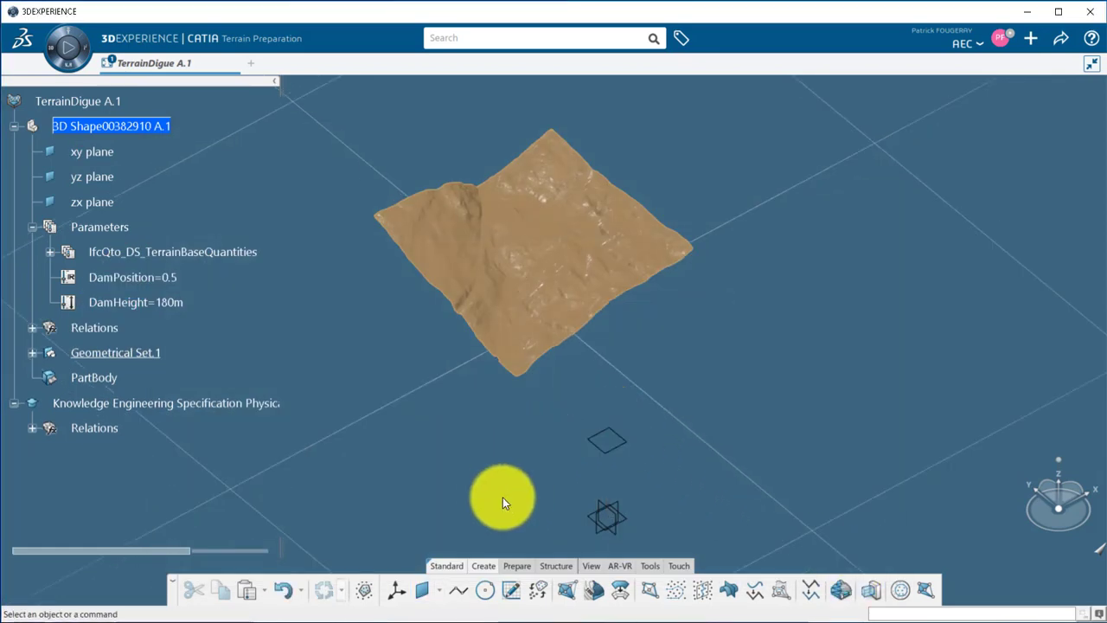
# Colorize the terrain with an elevation height map
pyautogui.click(516, 566)
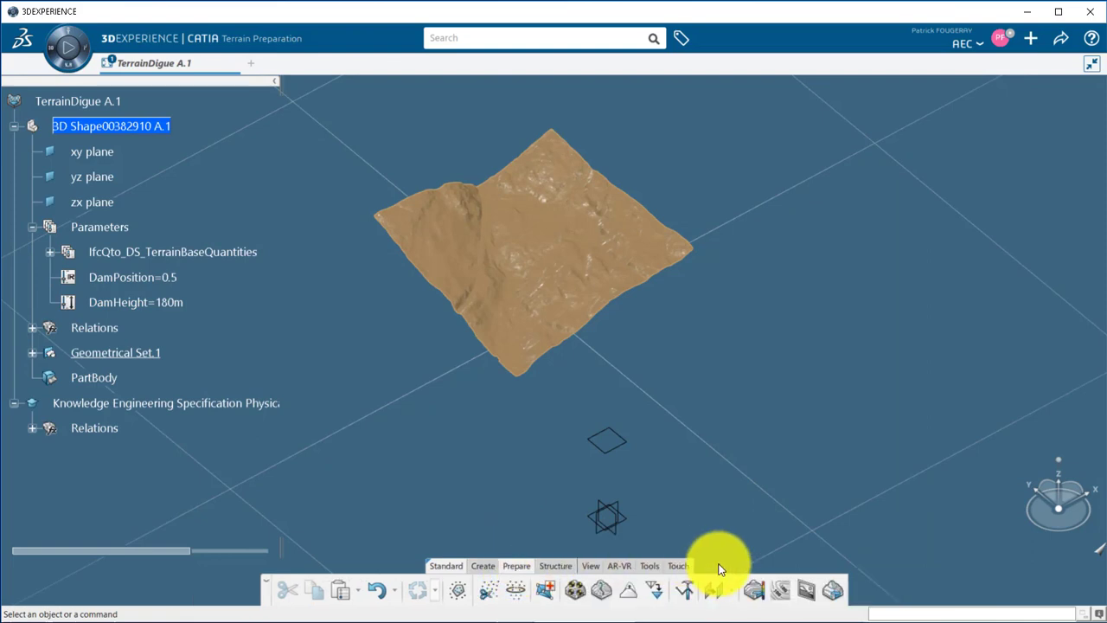
pyautogui.click(753, 589)
pyautogui.click(608, 296)
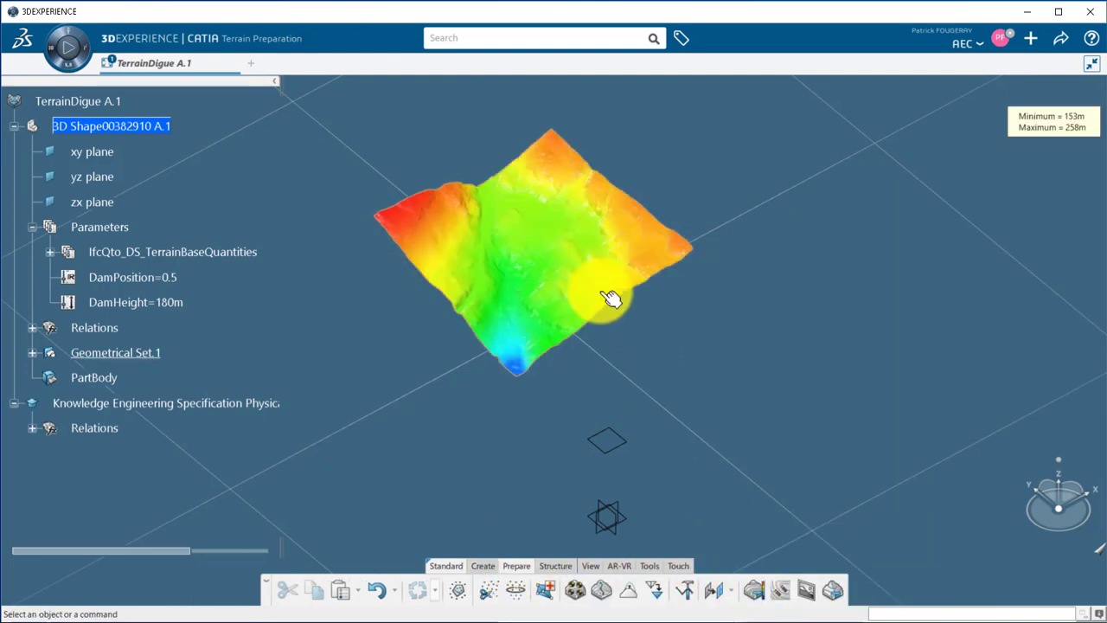
pyautogui.click(480, 567)
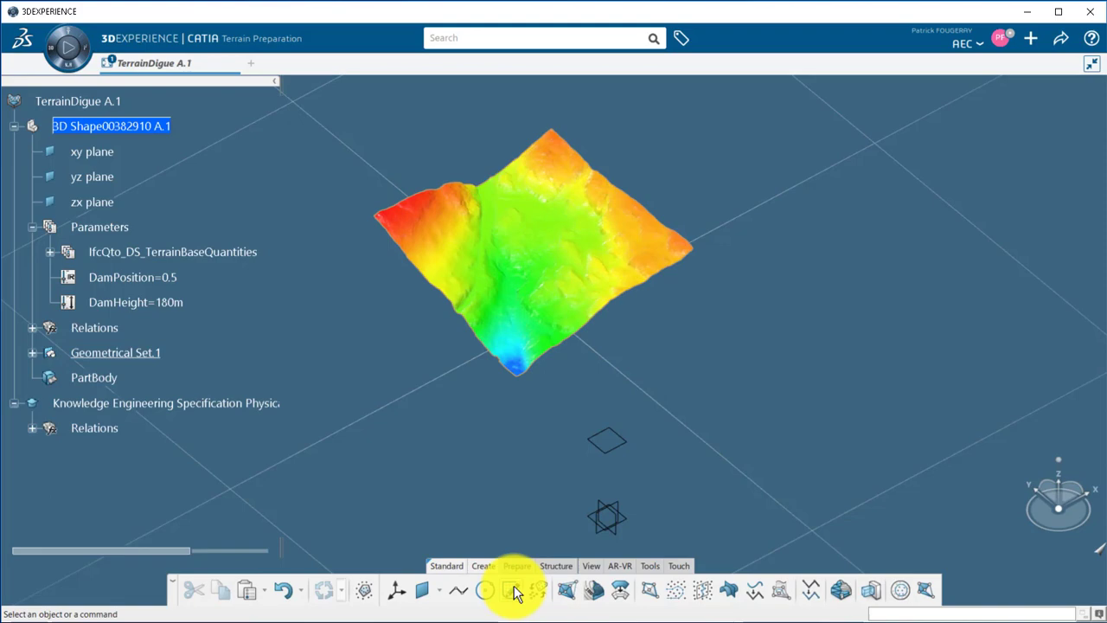
# Sketch a dam line across the valley on Plane.1 and exit the sketch
pyautogui.click(510, 589)
pyautogui.click(621, 460)
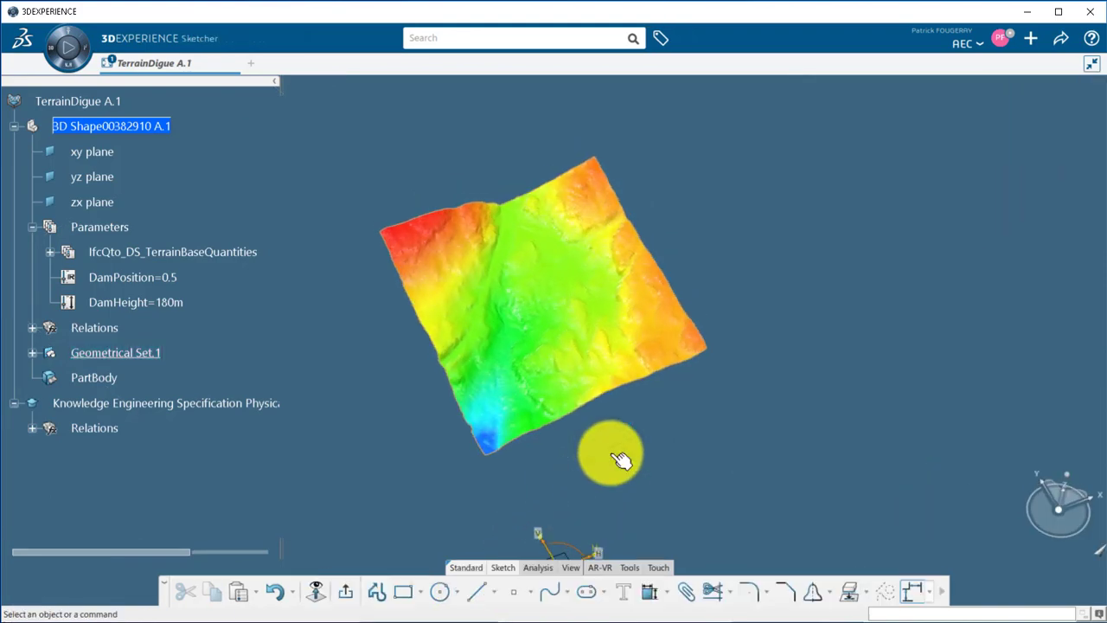
pyautogui.moveTo(553, 482)
pyautogui.mouseDown(button='middle')
pyautogui.moveTo(537, 459)
pyautogui.moveTo(596, 395)
pyautogui.moveTo(576, 381)
pyautogui.moveTo(539, 423)
pyautogui.mouseUp(button='middle')
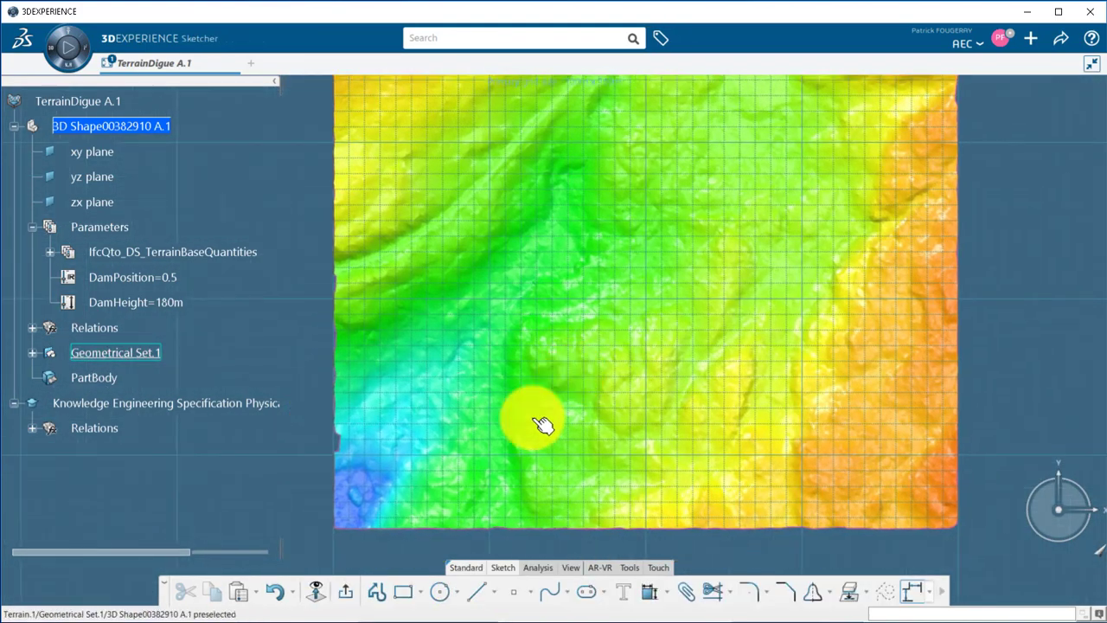
pyautogui.click(419, 399)
pyautogui.click(517, 297)
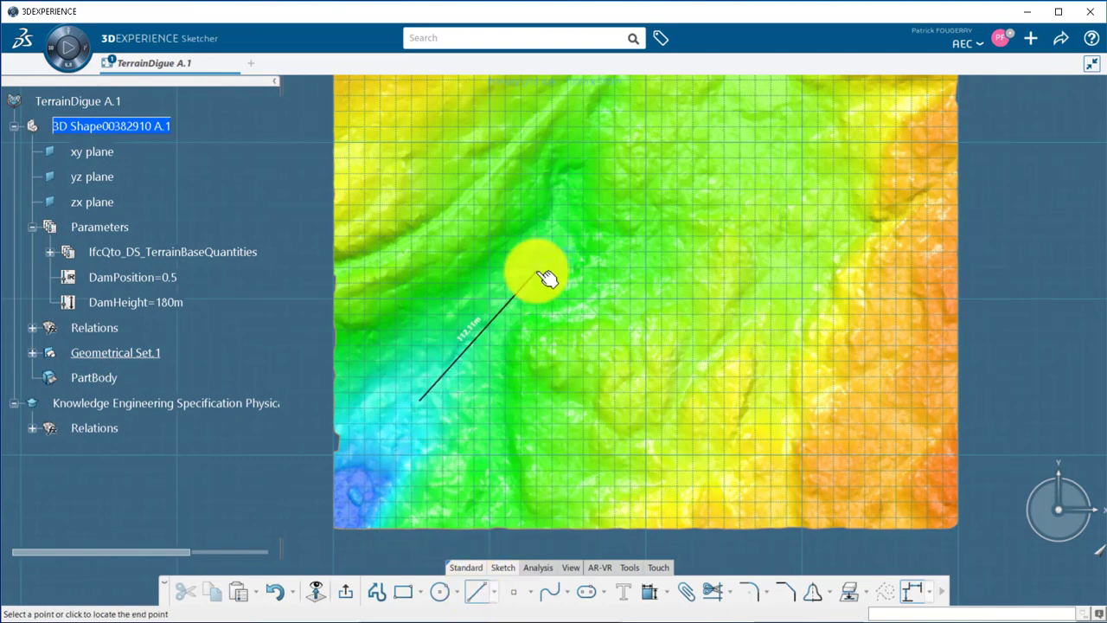
pyautogui.click(346, 588)
pyautogui.moveTo(366, 536); pyautogui.dragTo(464, 487, button='middle')
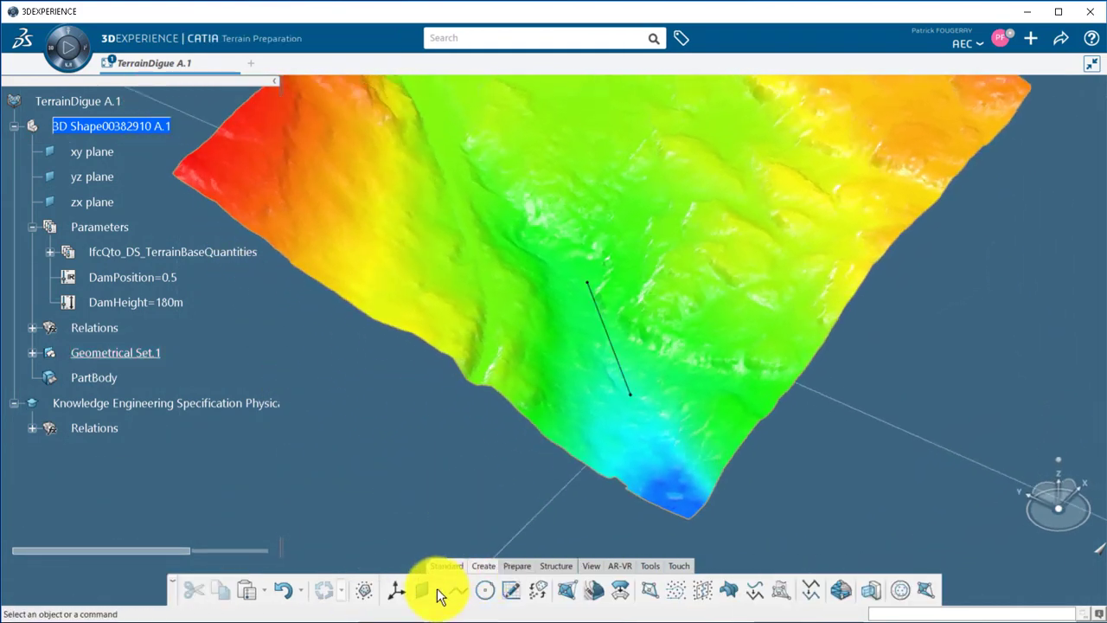
# Create a point on the dam line whose length ratio is driven by DamPosition
pyautogui.click(432, 590)
pyautogui.click(459, 486)
pyautogui.click(621, 350)
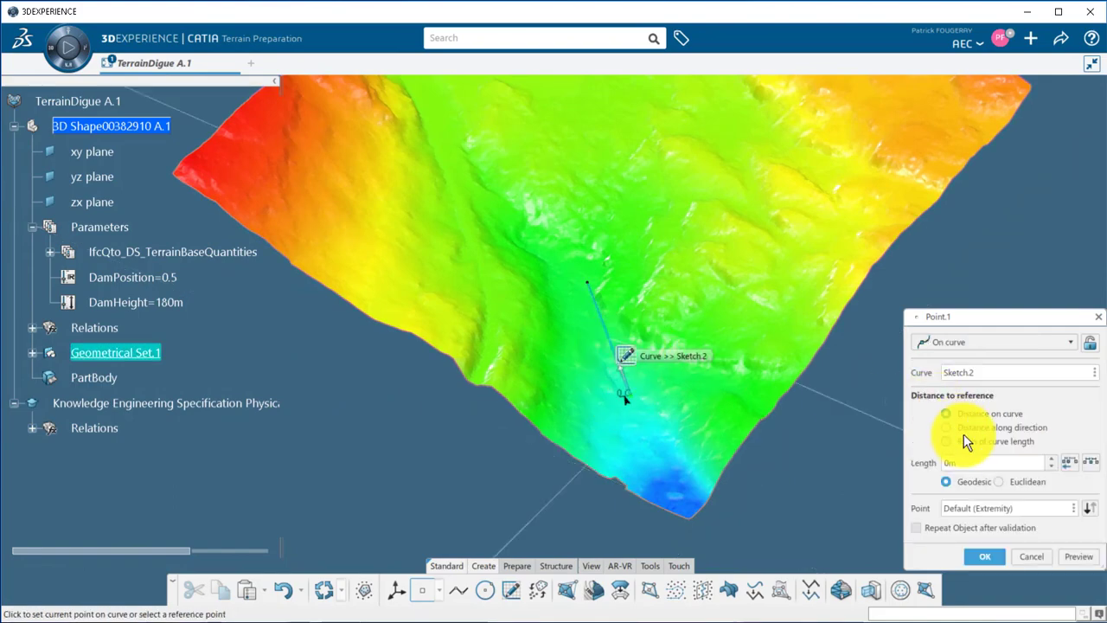
pyautogui.click(943, 442)
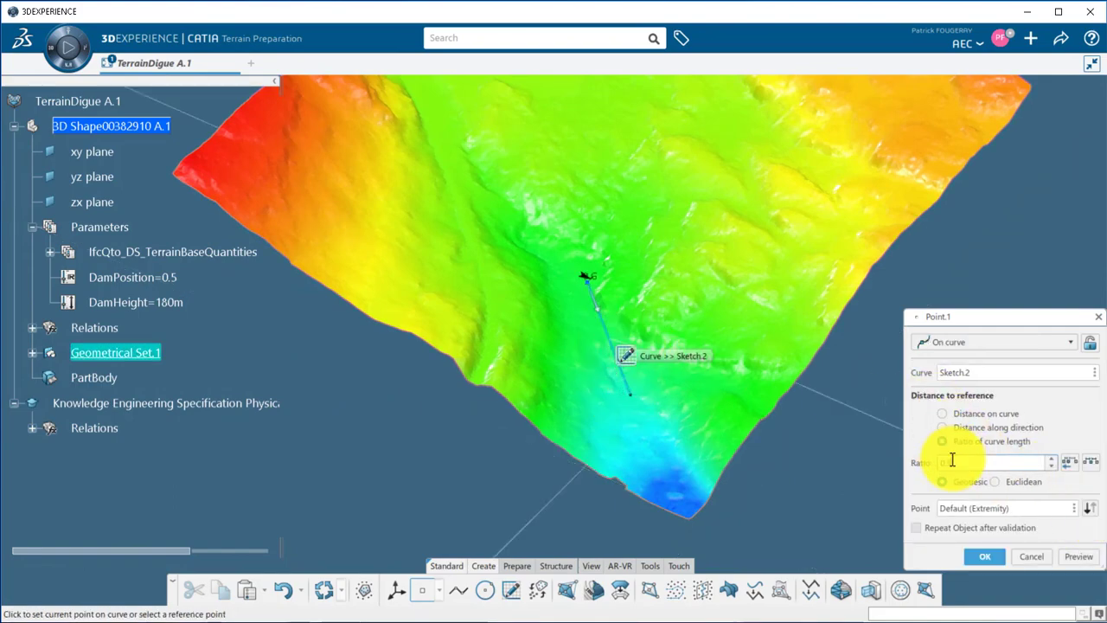
pyautogui.rightClick(955, 461)
pyautogui.click(985, 581)
pyautogui.click(123, 278)
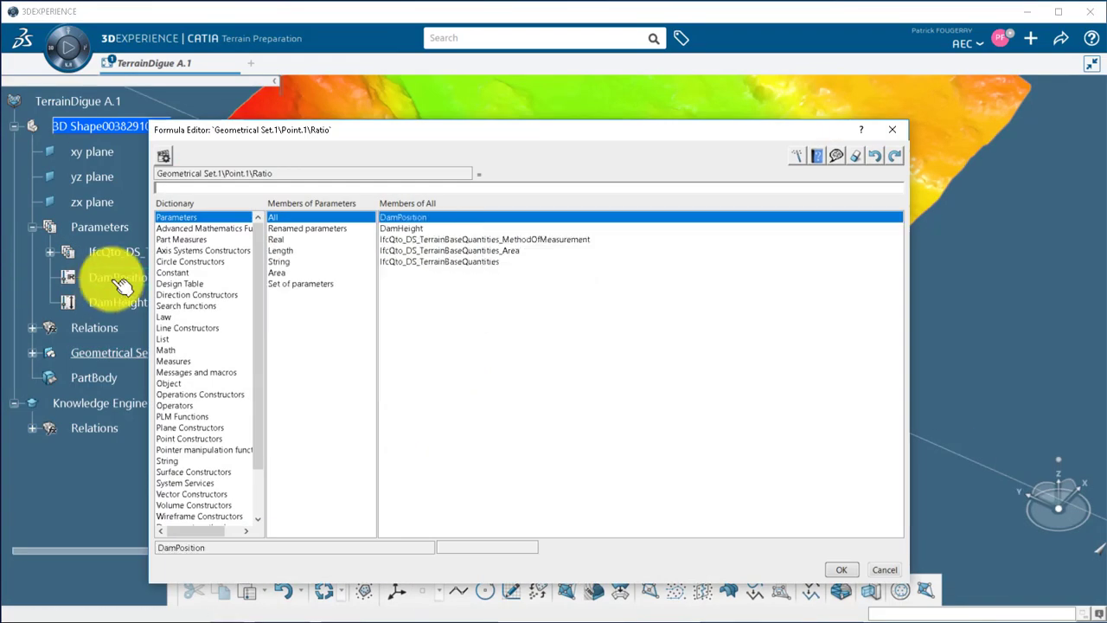
pyautogui.click(837, 565)
pyautogui.press('Return')
# Change DamPosition to 0.6 and DamHeight to 185m
pyautogui.doubleClick(165, 279)
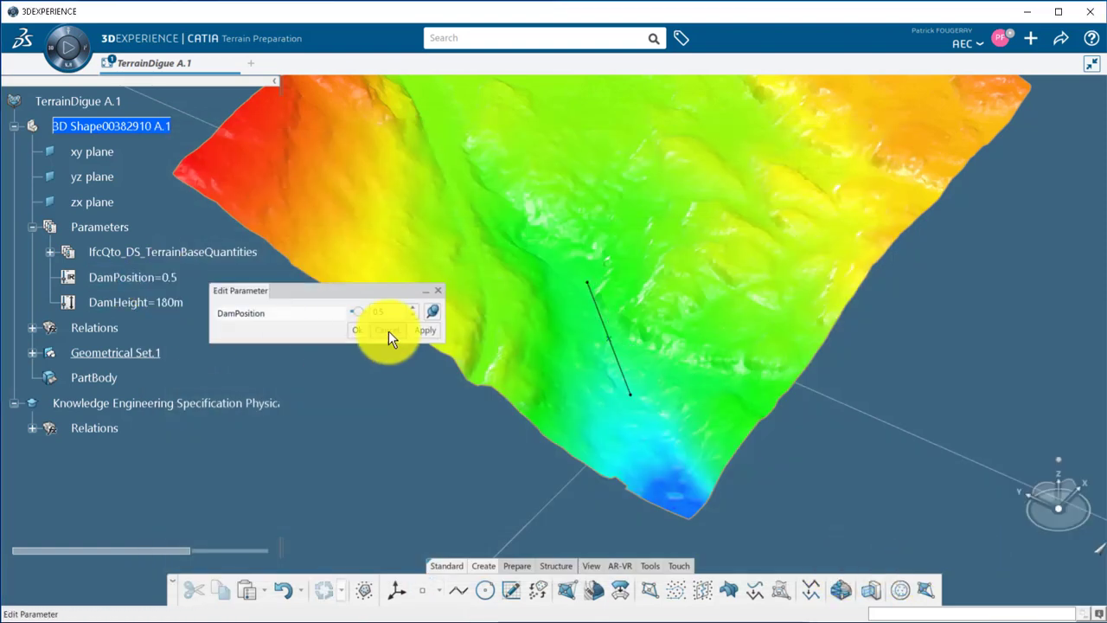
pyautogui.press('Return')
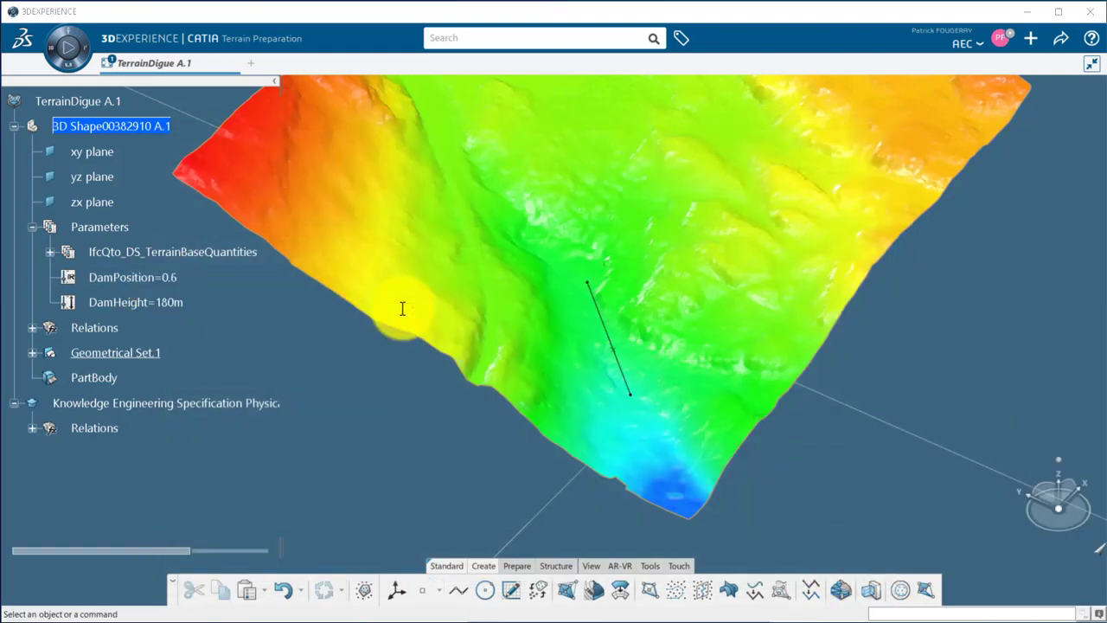
pyautogui.doubleClick(151, 302)
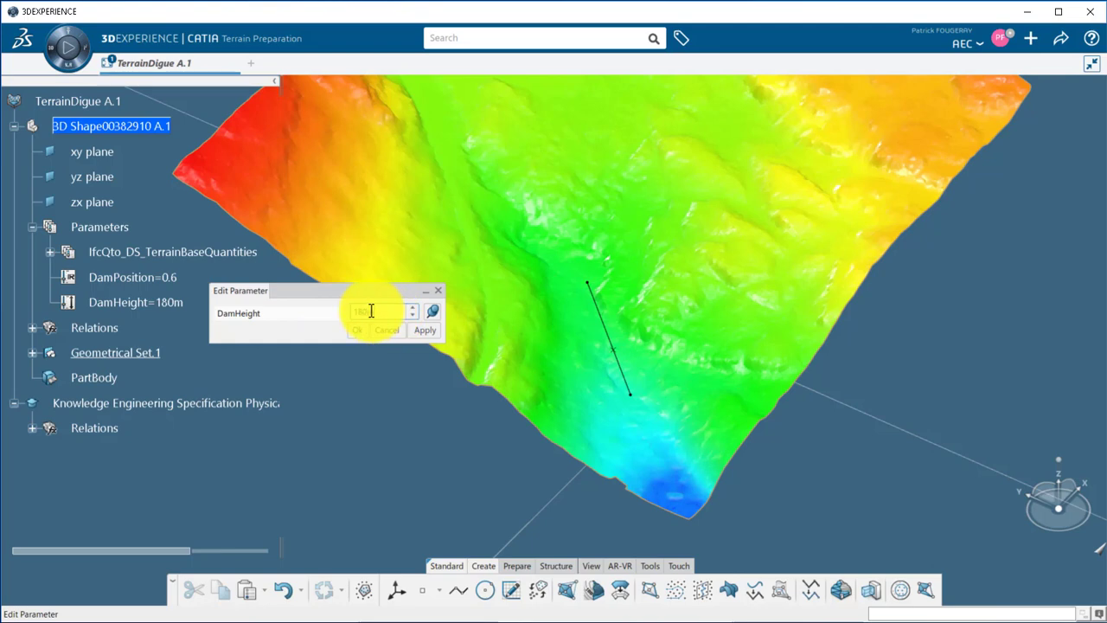
pyautogui.write('185')
pyautogui.press('Return')
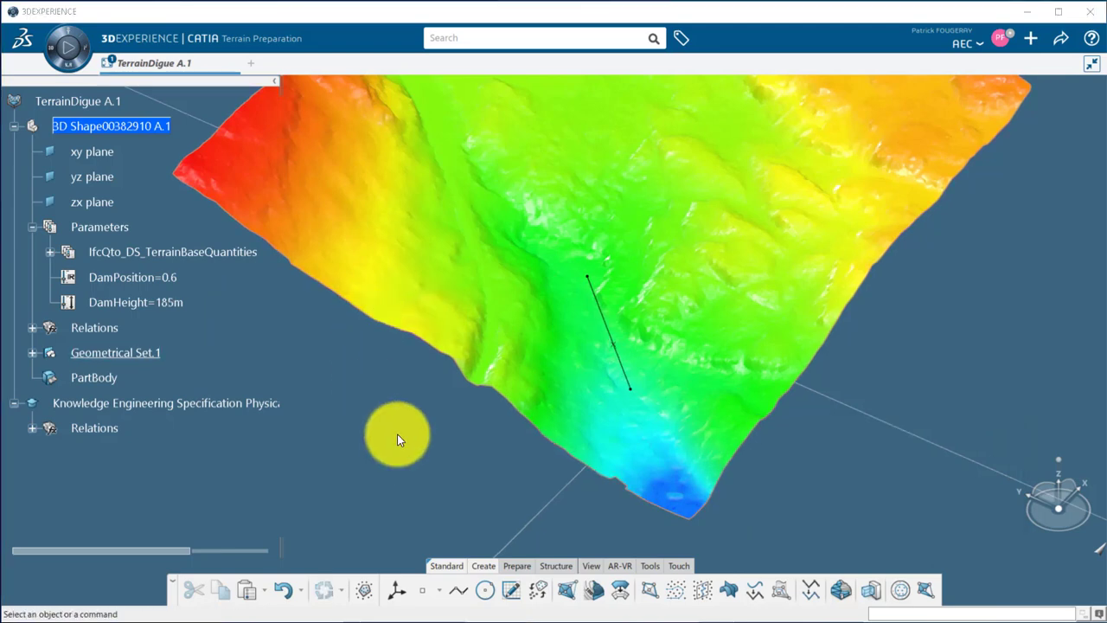
pyautogui.moveTo(395, 440); pyautogui.dragTo(410, 418, button='middle')
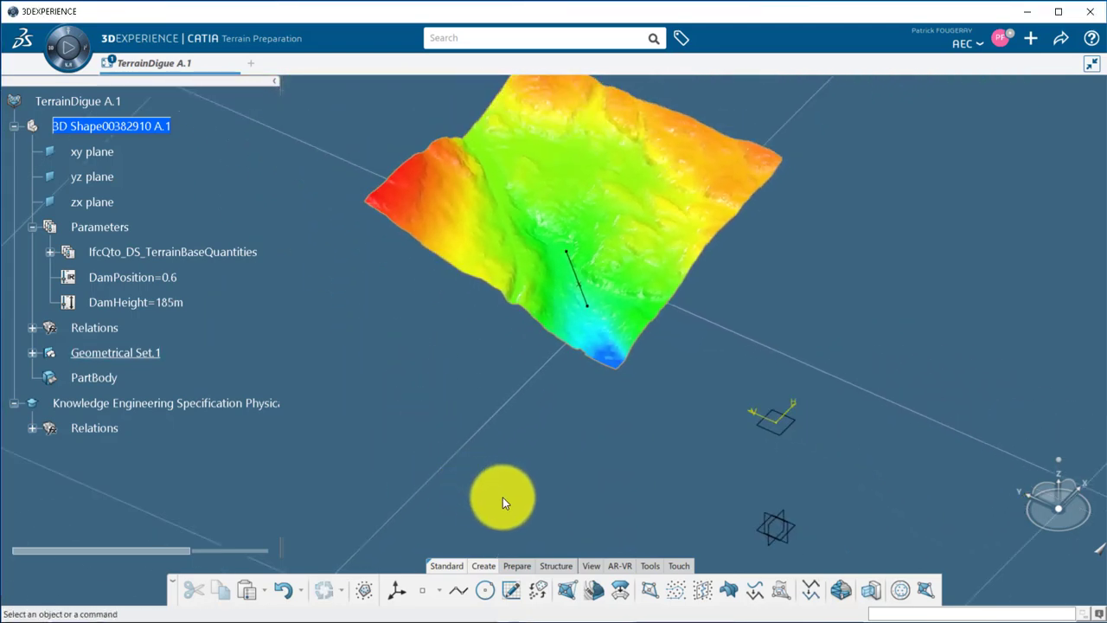
# Create Plane.2 angled/normal to Plane.1 about the dam line axis
pyautogui.click(426, 590)
pyautogui.click(448, 564)
pyautogui.click(657, 326)
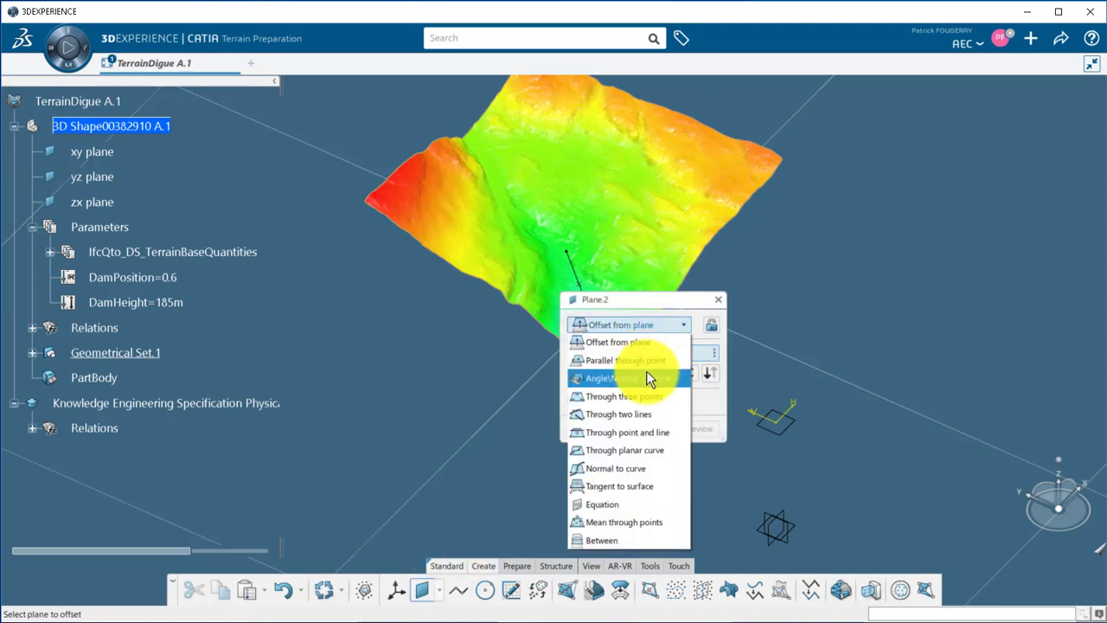
pyautogui.click(649, 378)
pyautogui.moveTo(638, 298); pyautogui.dragTo(452, 327)
pyautogui.click(582, 278)
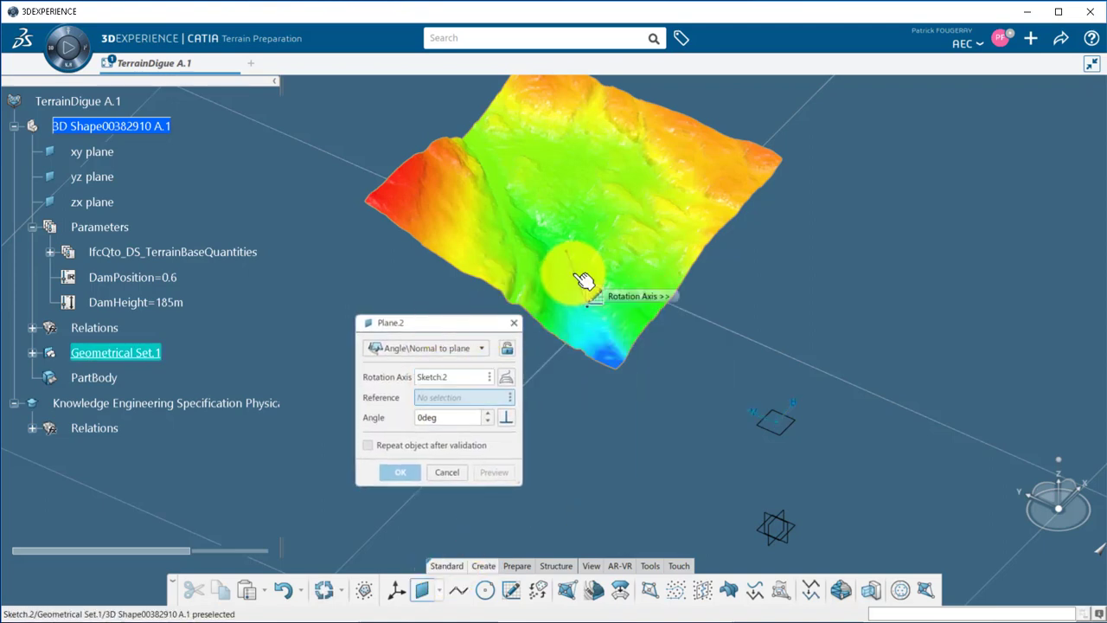
pyautogui.click(774, 422)
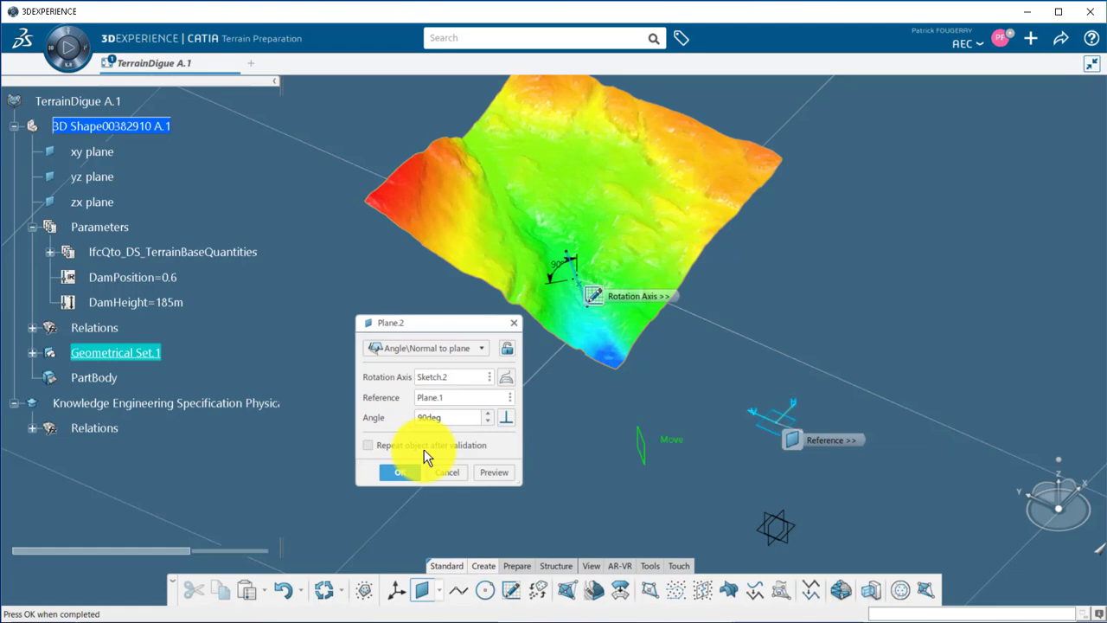
pyautogui.click(402, 471)
# Sketch a closed trapezoid dam outline with the Profile tool on Plane.2
pyautogui.click(511, 590)
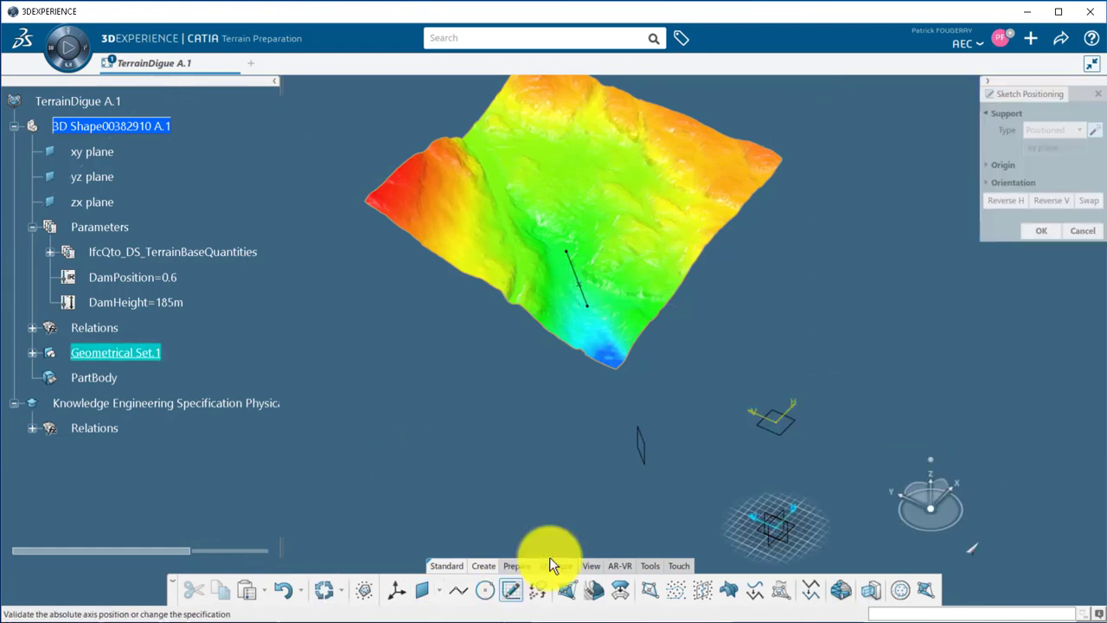
pyautogui.click(650, 453)
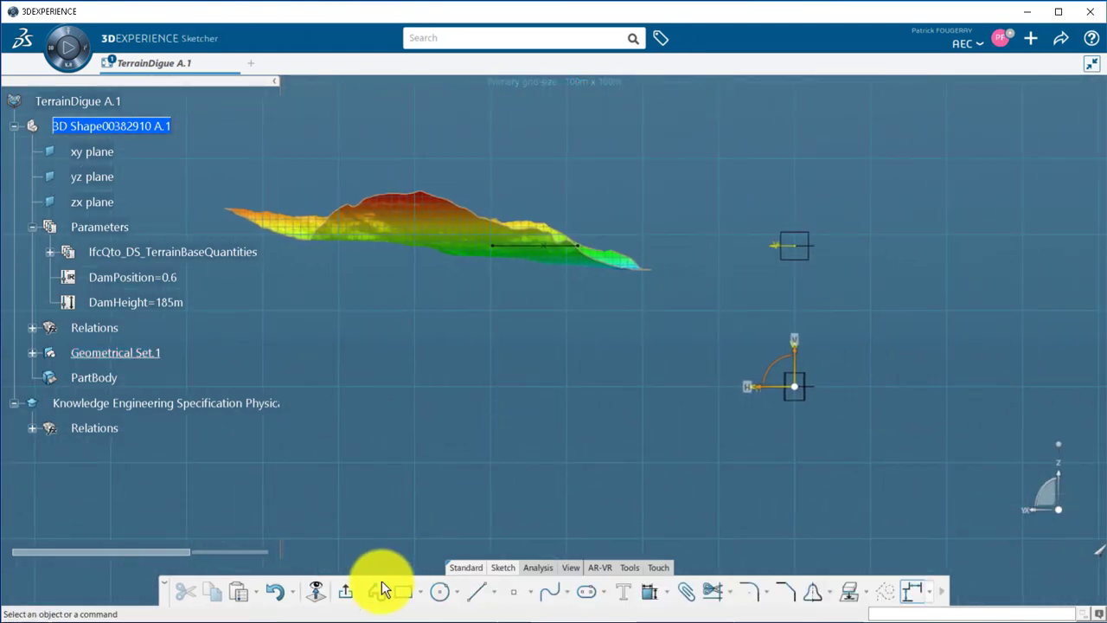
pyautogui.click(381, 588)
pyautogui.click(645, 430)
pyautogui.click(446, 430)
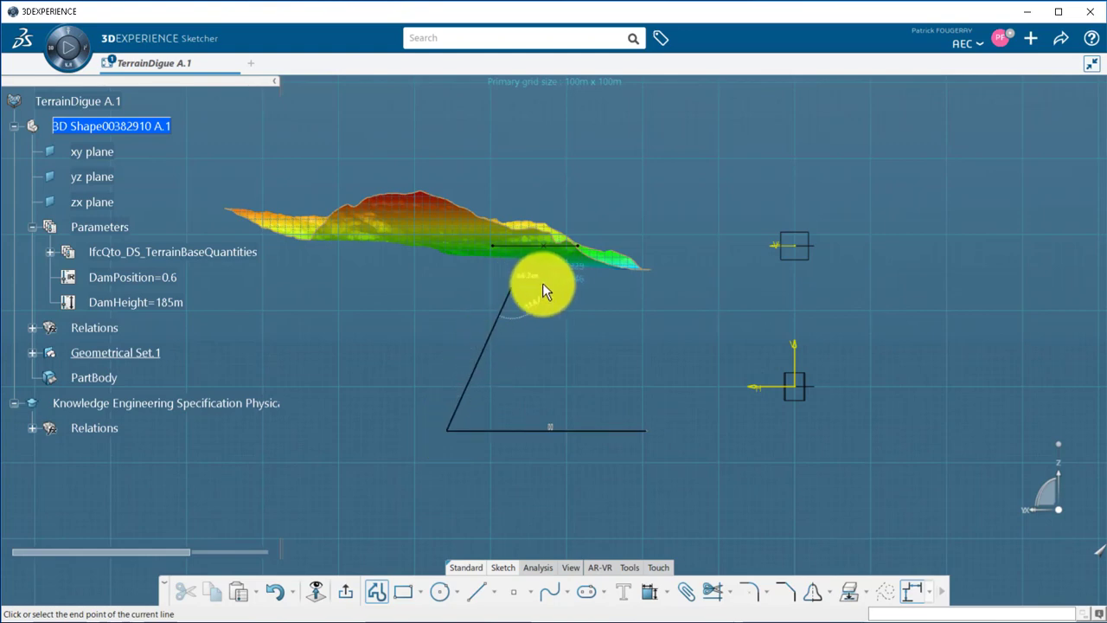
pyautogui.click(651, 432)
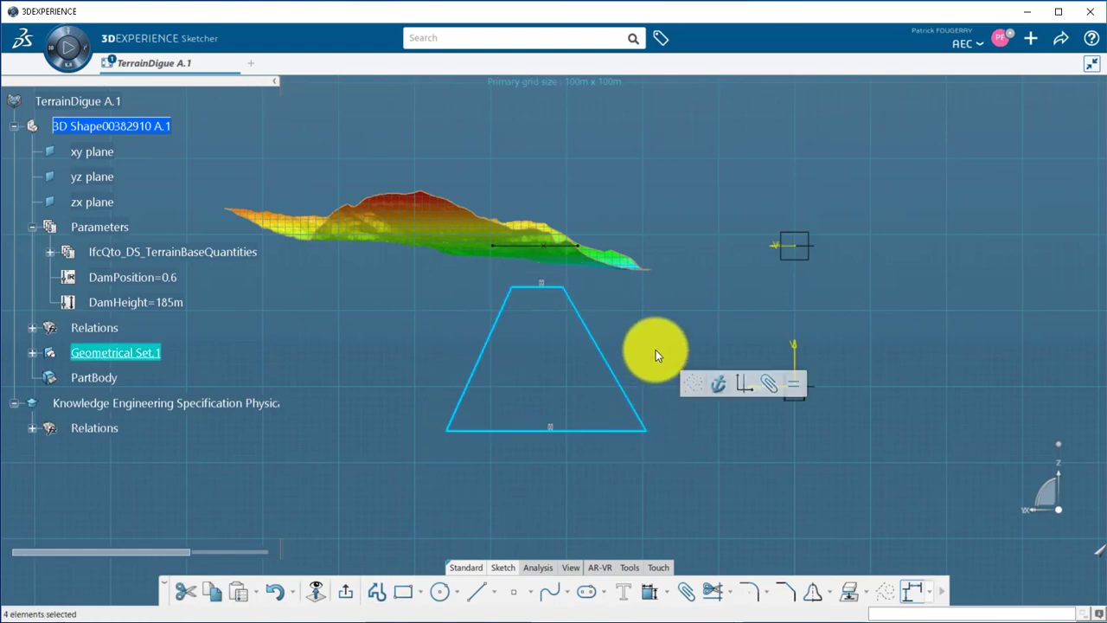
# Constrain the trapezoid's top line to the horizontal reference
pyautogui.click(553, 288)
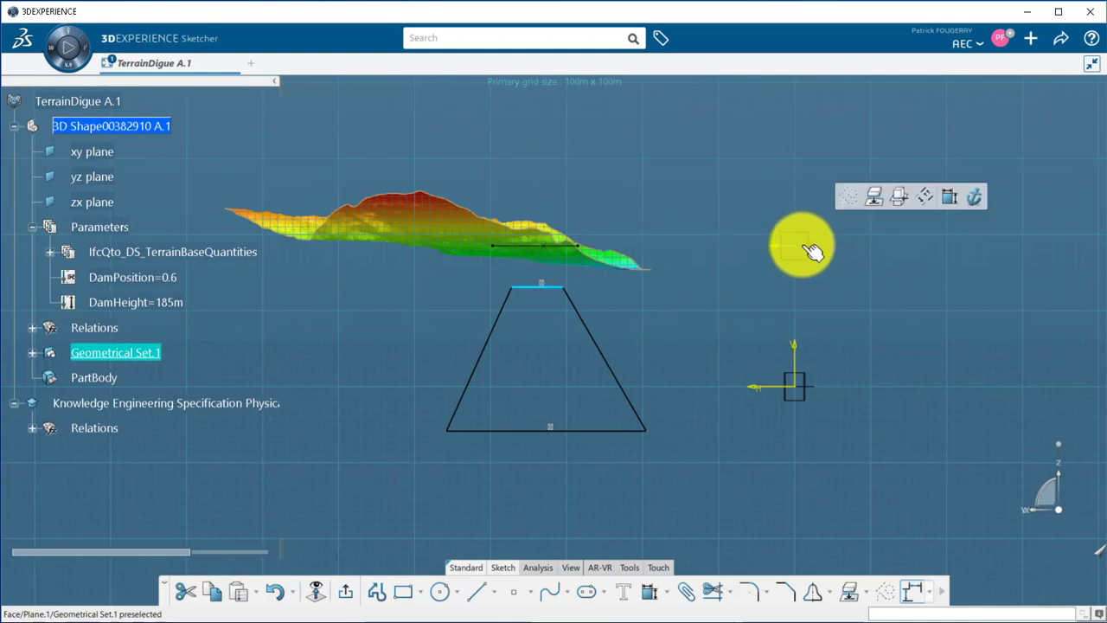
pyautogui.click(952, 197)
pyautogui.rightClick(704, 279)
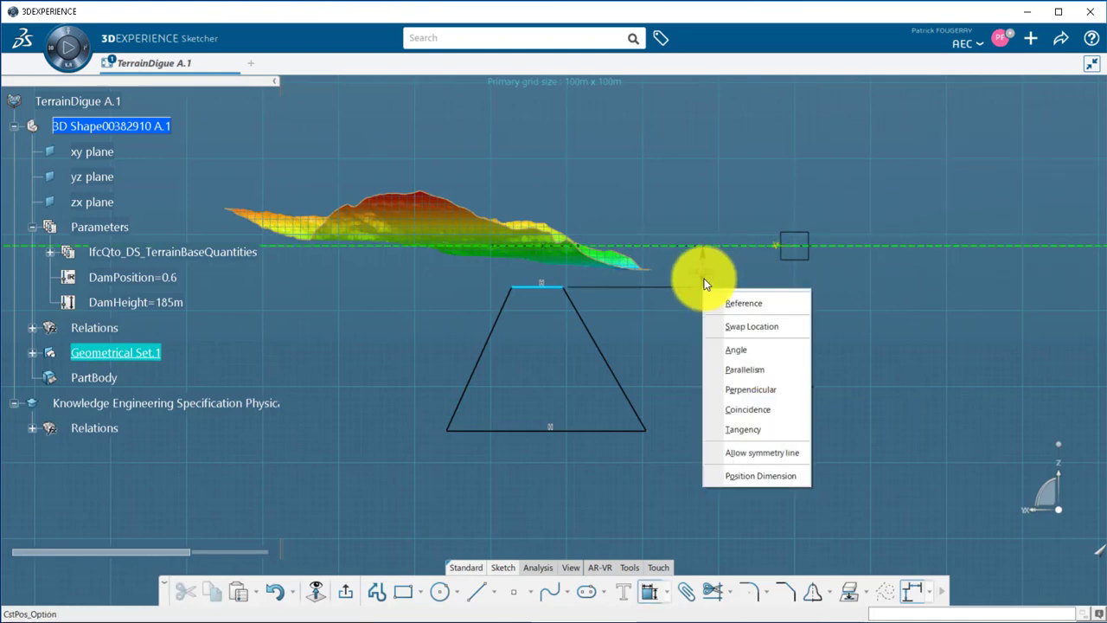
pyautogui.click(755, 407)
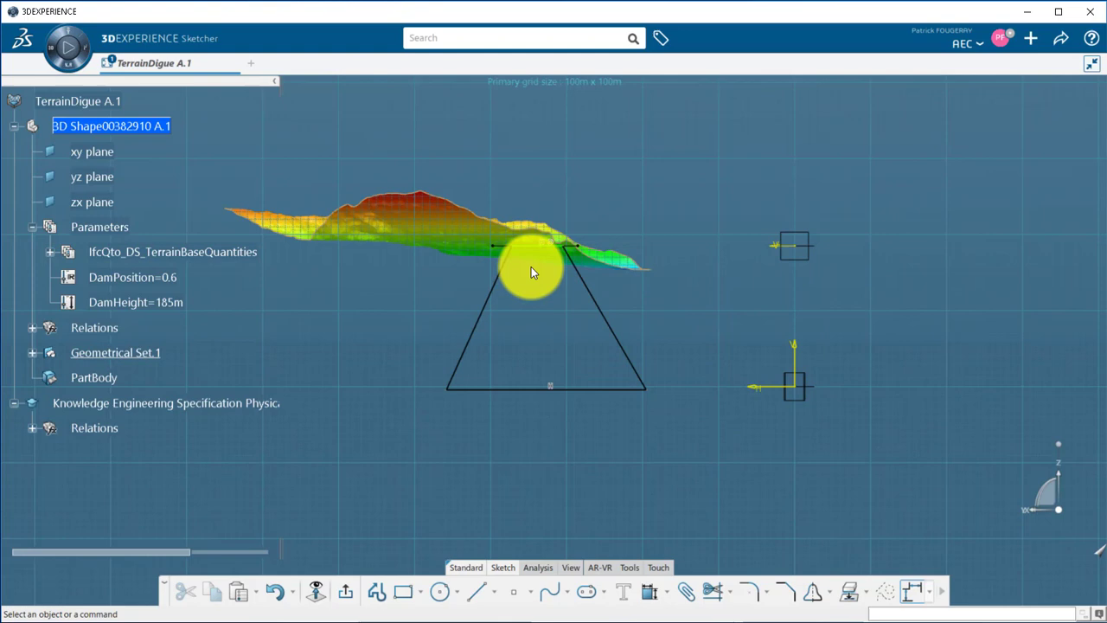
# Make the terrain point equidistant, centering it on the crest segment
pyautogui.click(558, 246)
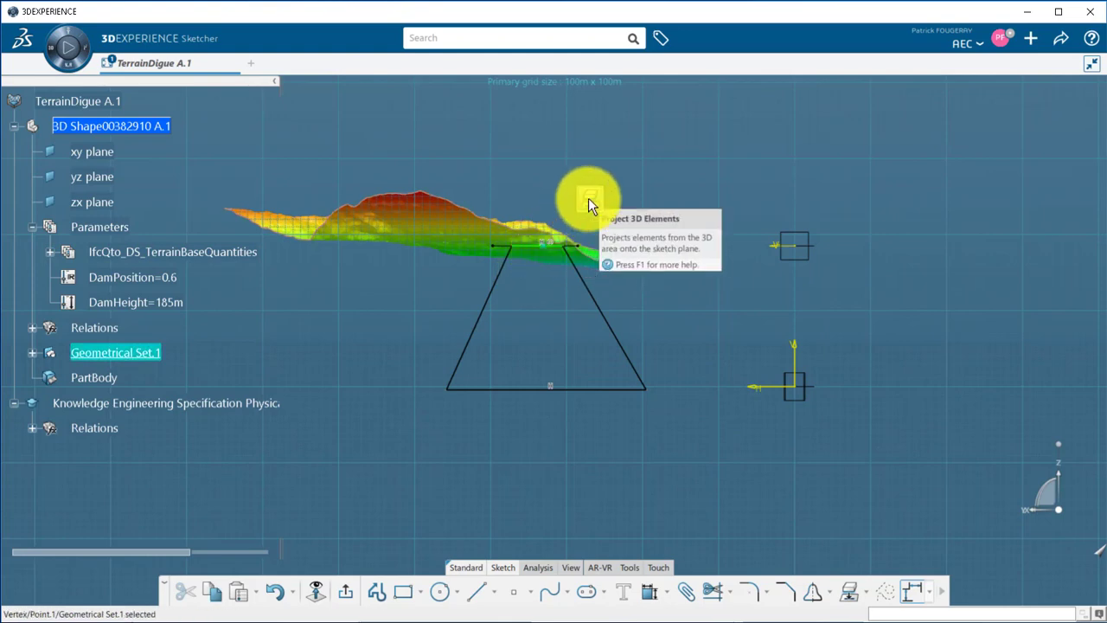
pyautogui.click(556, 249)
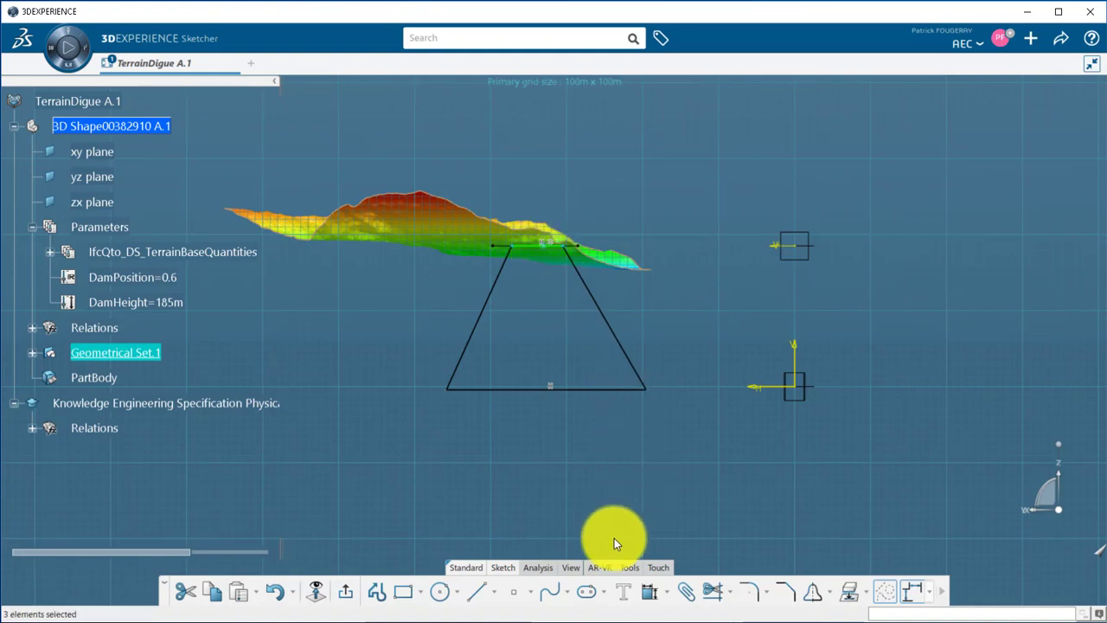
pyautogui.click(667, 591)
pyautogui.click(697, 489)
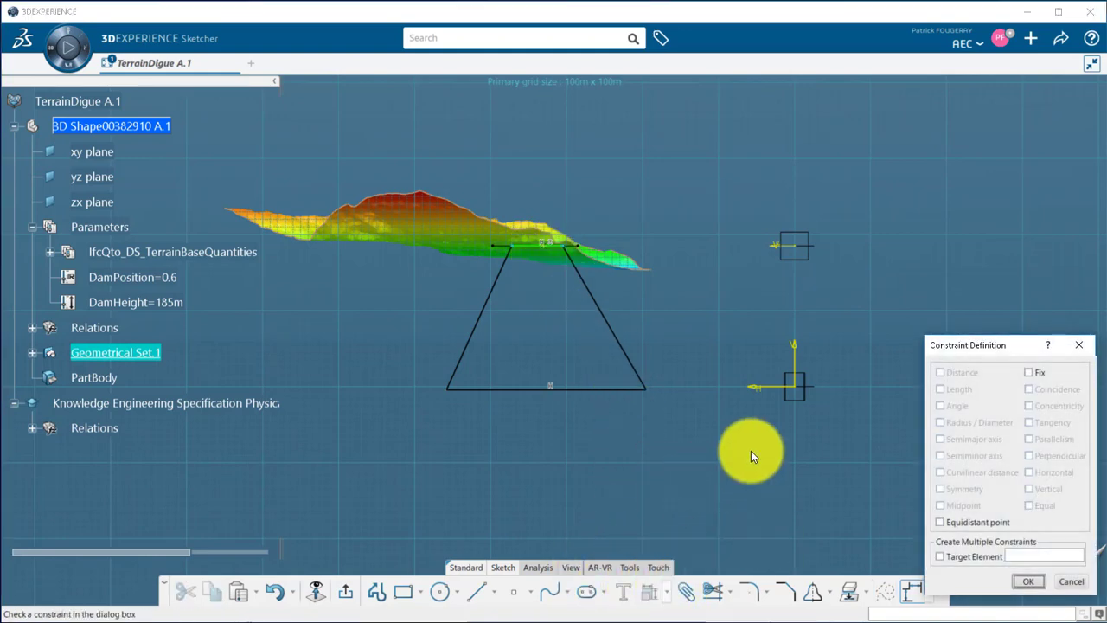
pyautogui.click(940, 522)
pyautogui.click(1027, 581)
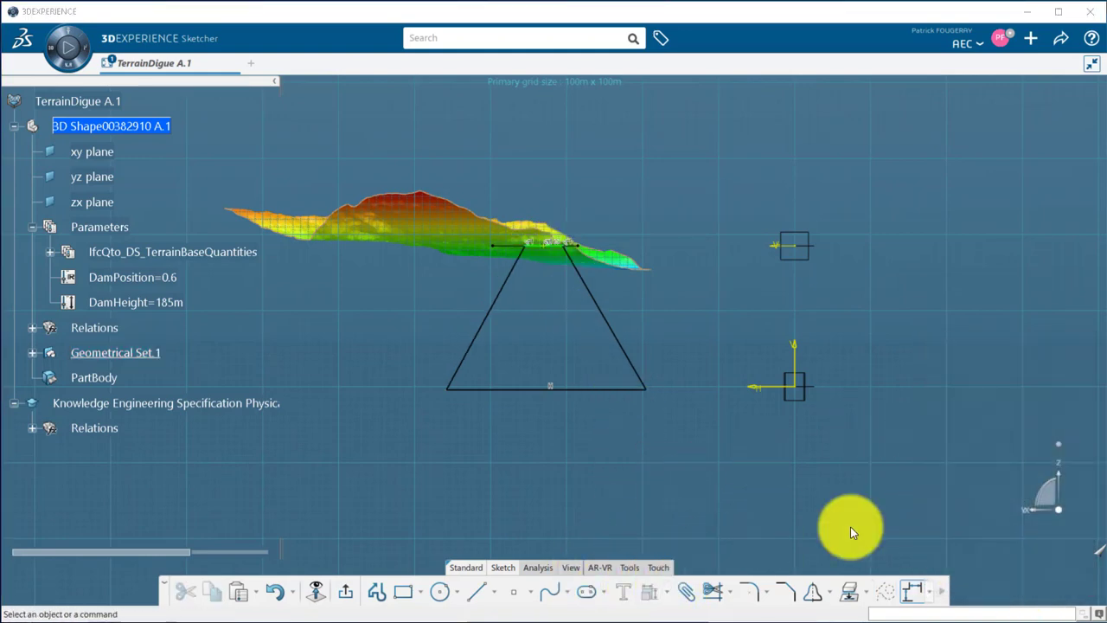
pyautogui.moveTo(848, 525)
pyautogui.mouseDown(button='middle')
pyautogui.moveTo(583, 467)
pyautogui.moveTo(534, 249)
pyautogui.moveTo(509, 324)
pyautogui.mouseUp(button='middle')
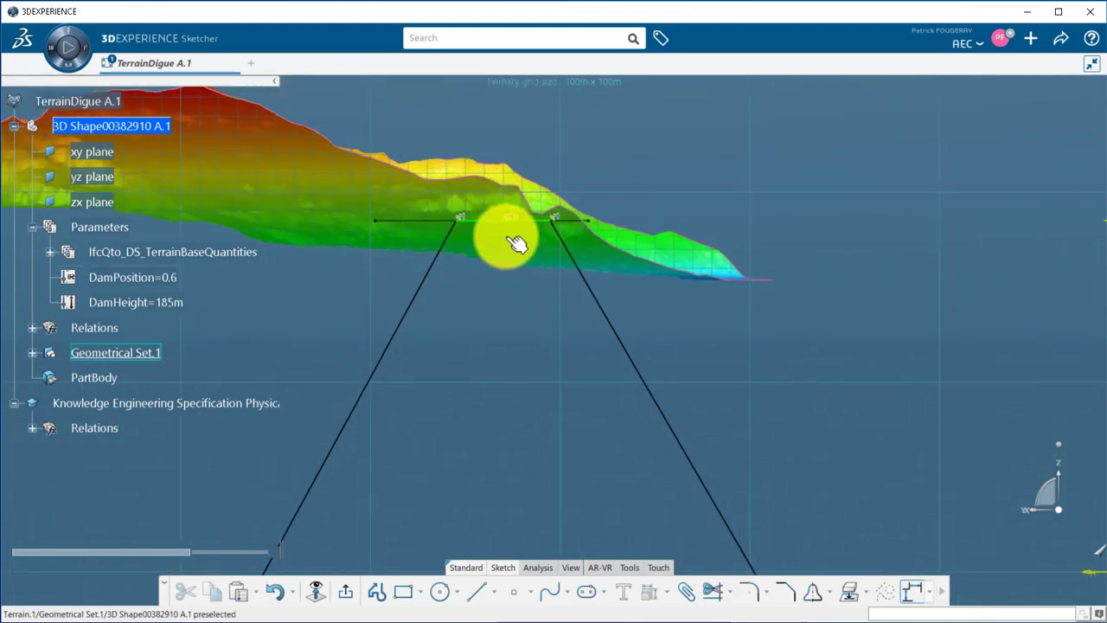
# Dimension the dam crest length as 10
pyautogui.click(489, 221)
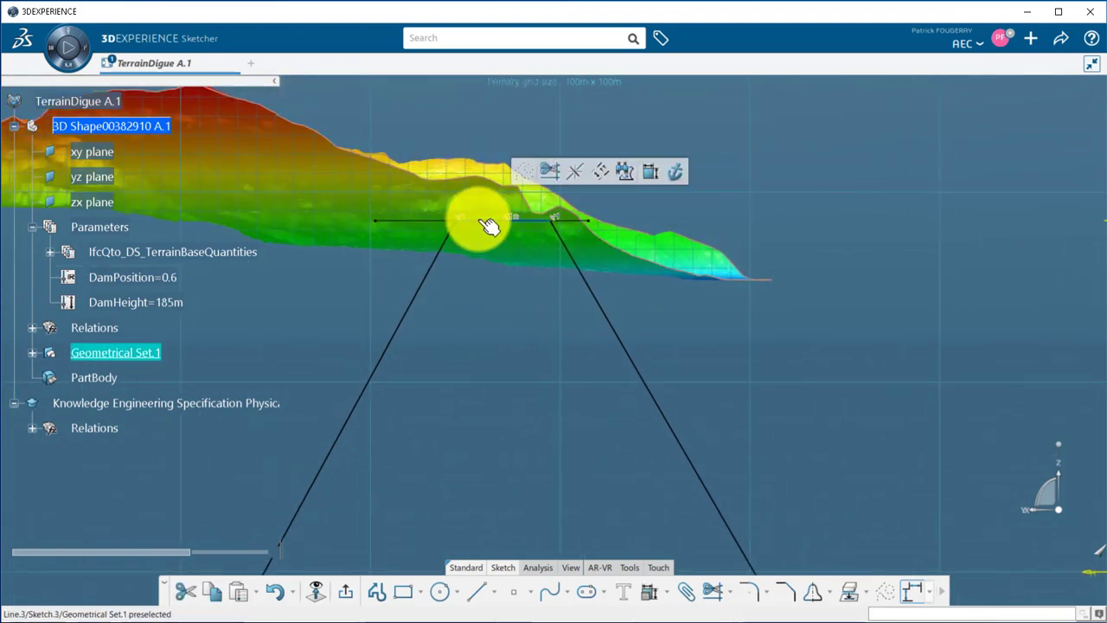
pyautogui.click(666, 172)
pyautogui.click(601, 160)
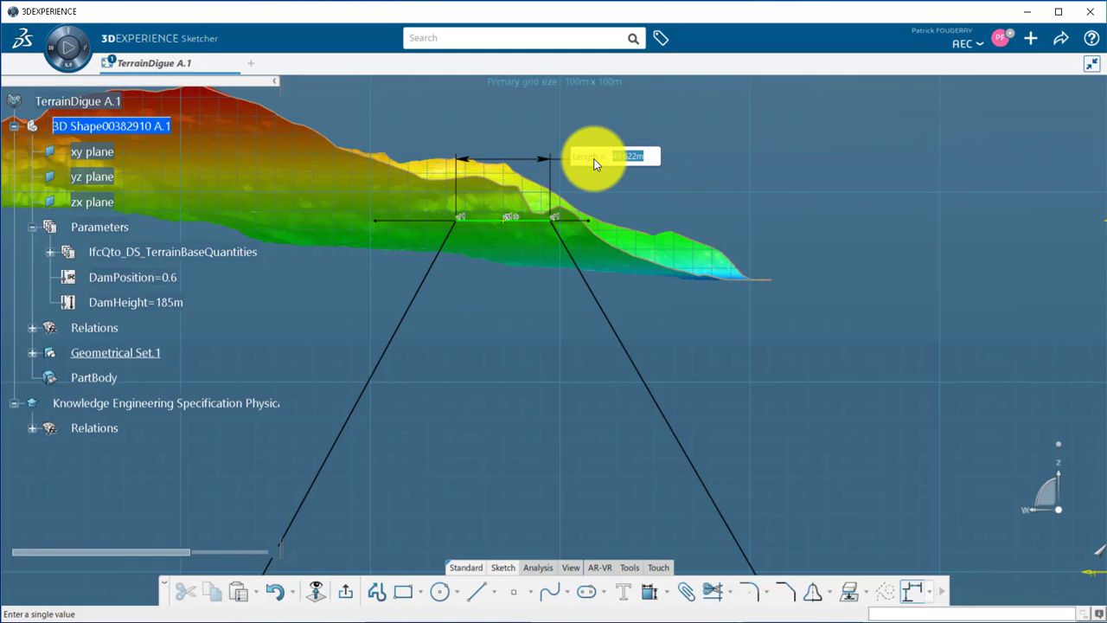
pyautogui.write('10')
pyautogui.press('Return')
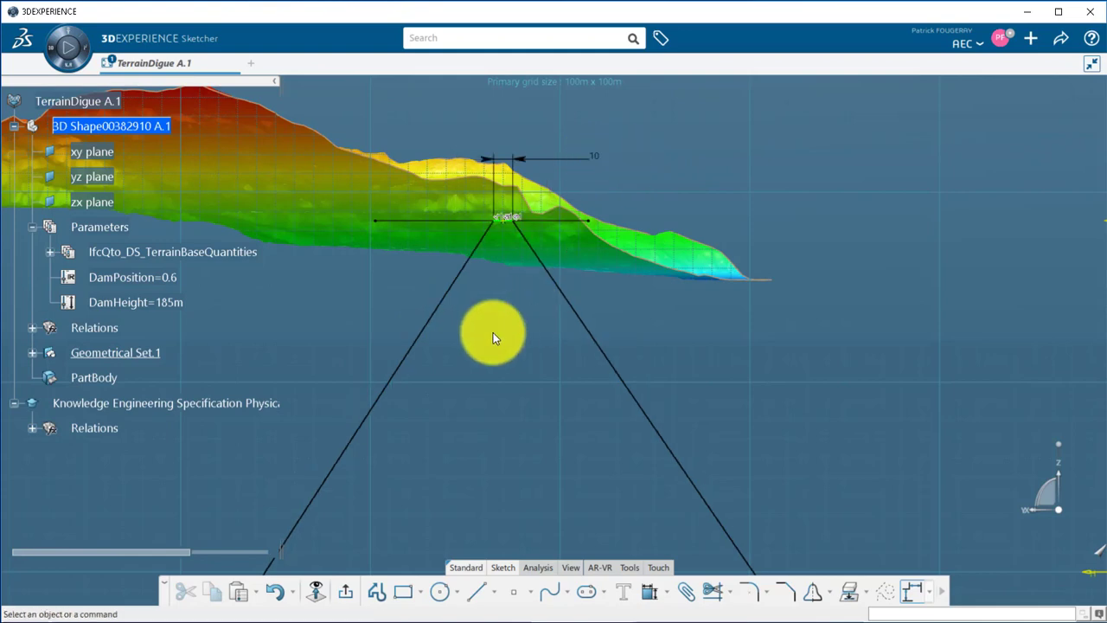
# Add an angle dimension to the left slope line
pyautogui.click(458, 285)
pyautogui.moveTo(523, 300); pyautogui.dragTo(428, 317, button='middle')
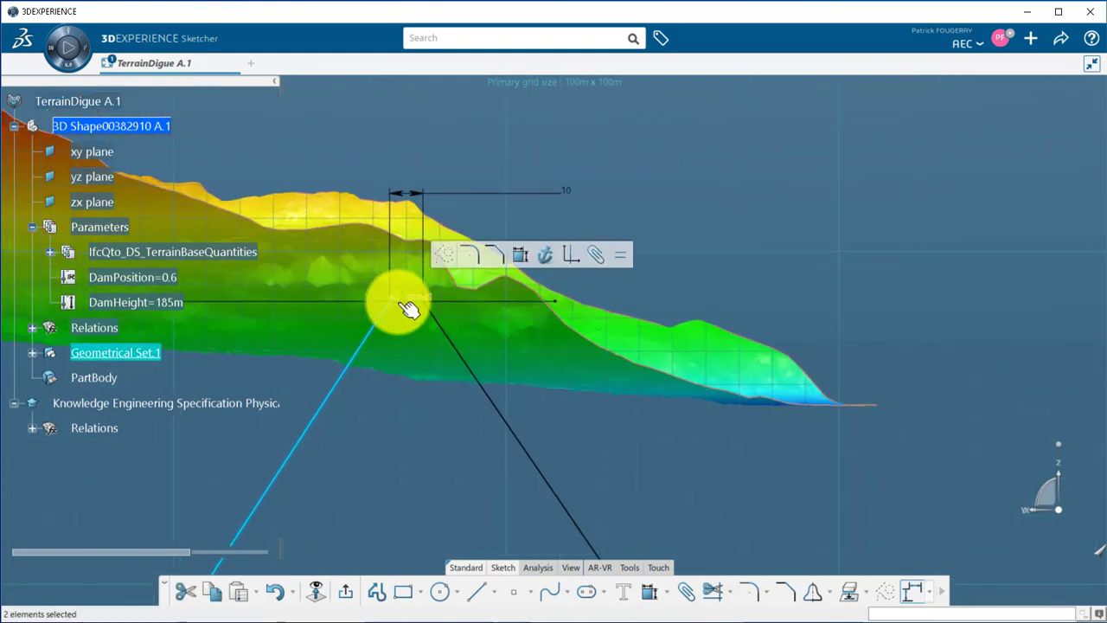
pyautogui.click(535, 268)
pyautogui.click(291, 356)
pyautogui.moveTo(358, 447); pyautogui.dragTo(457, 365, button='middle')
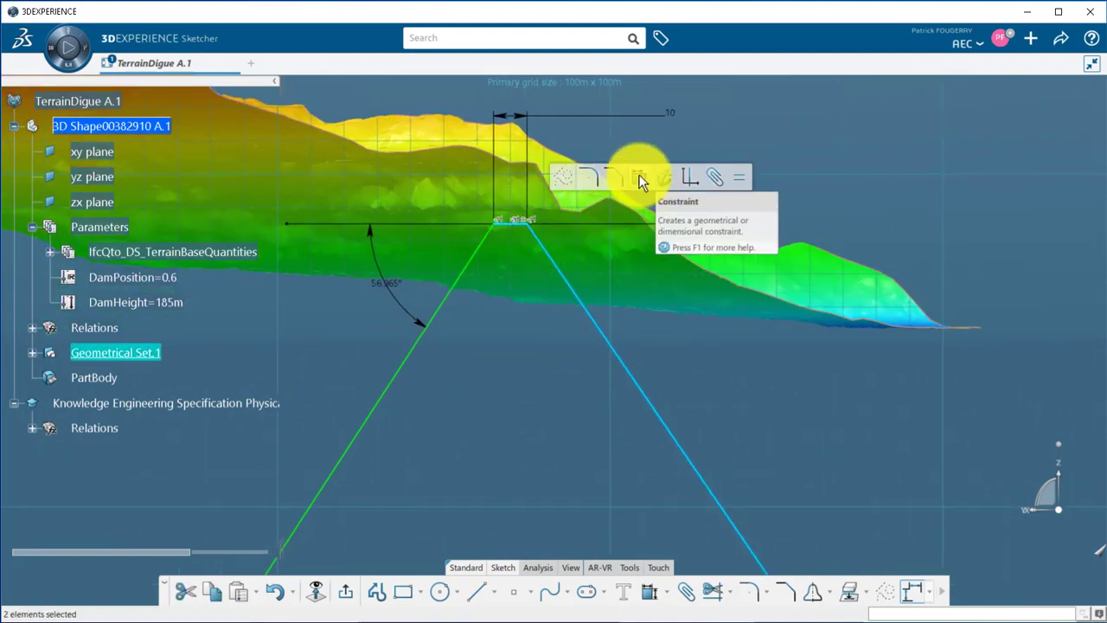
# Dimension the right slope angle with a formula equal to the left slope angle
pyautogui.click(637, 179)
pyautogui.click(664, 327)
pyautogui.doubleClick(666, 327)
pyautogui.rightClick(892, 508)
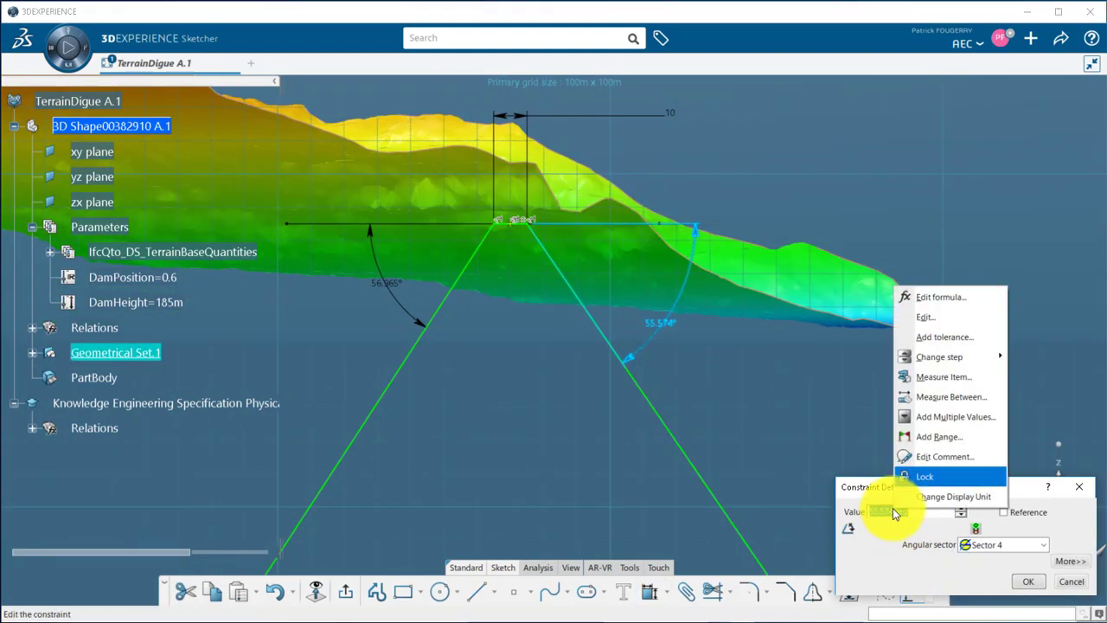
pyautogui.click(930, 293)
pyautogui.moveTo(388, 135); pyautogui.dragTo(738, 152)
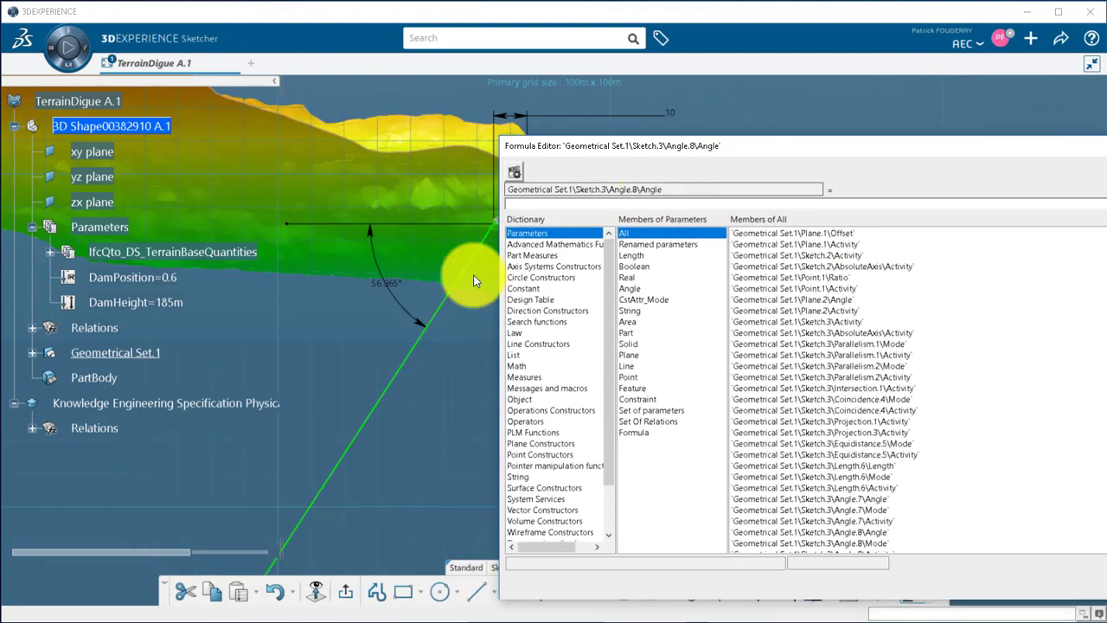
pyautogui.click(378, 289)
pyautogui.press('Return')
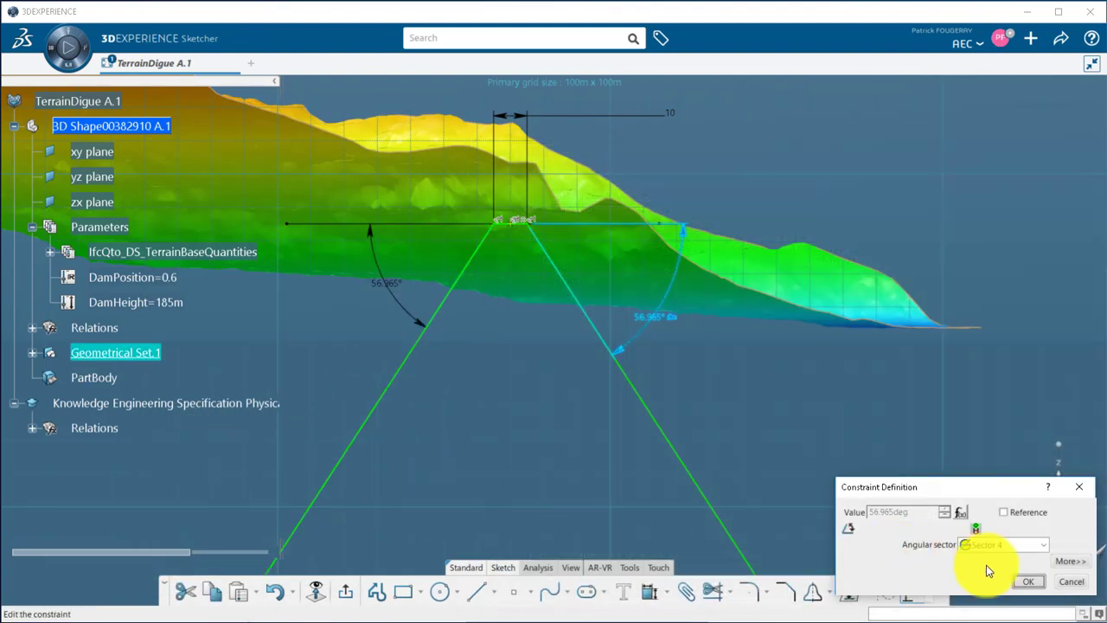
pyautogui.click(1028, 581)
# Set the left slope angle to 1/2 using the U_V slope display unit
pyautogui.doubleClick(389, 294)
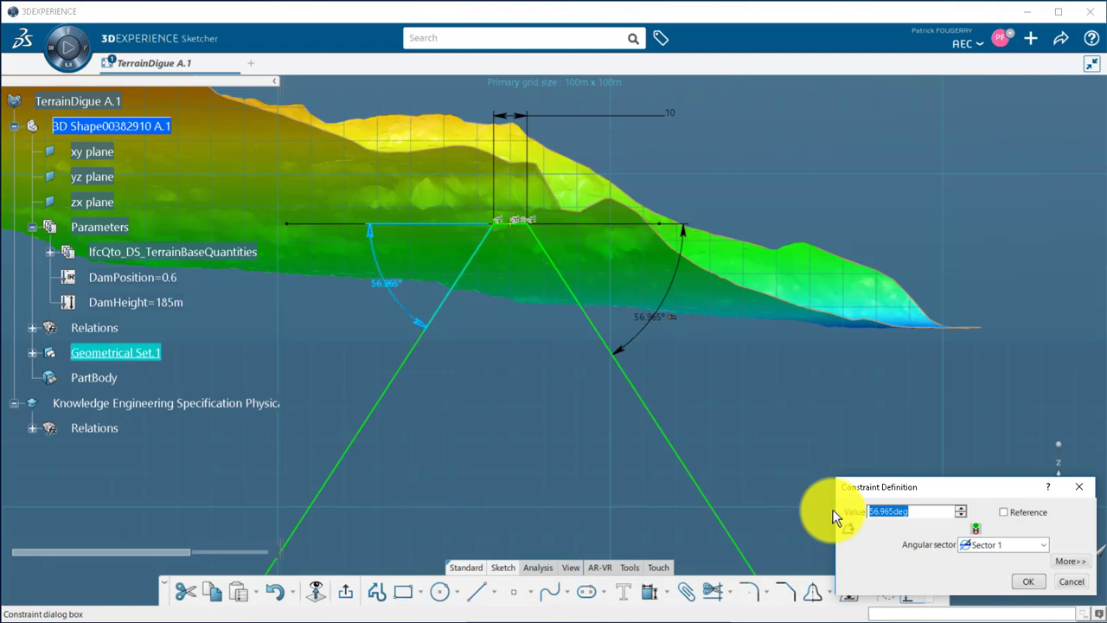
pyautogui.rightClick(903, 511)
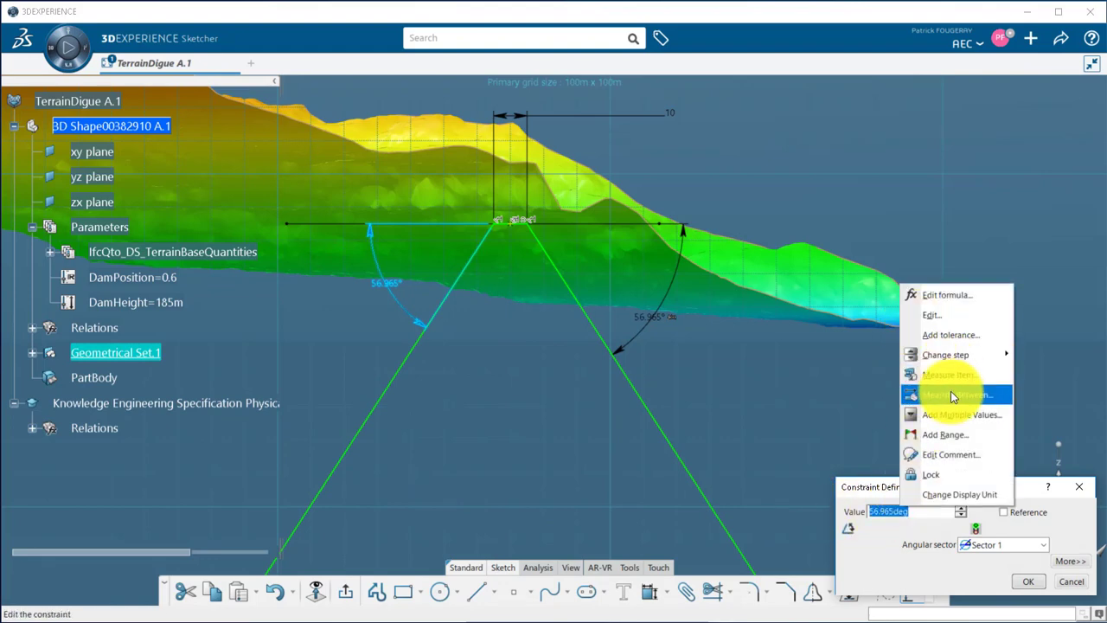
pyautogui.click(951, 493)
pyautogui.click(980, 560)
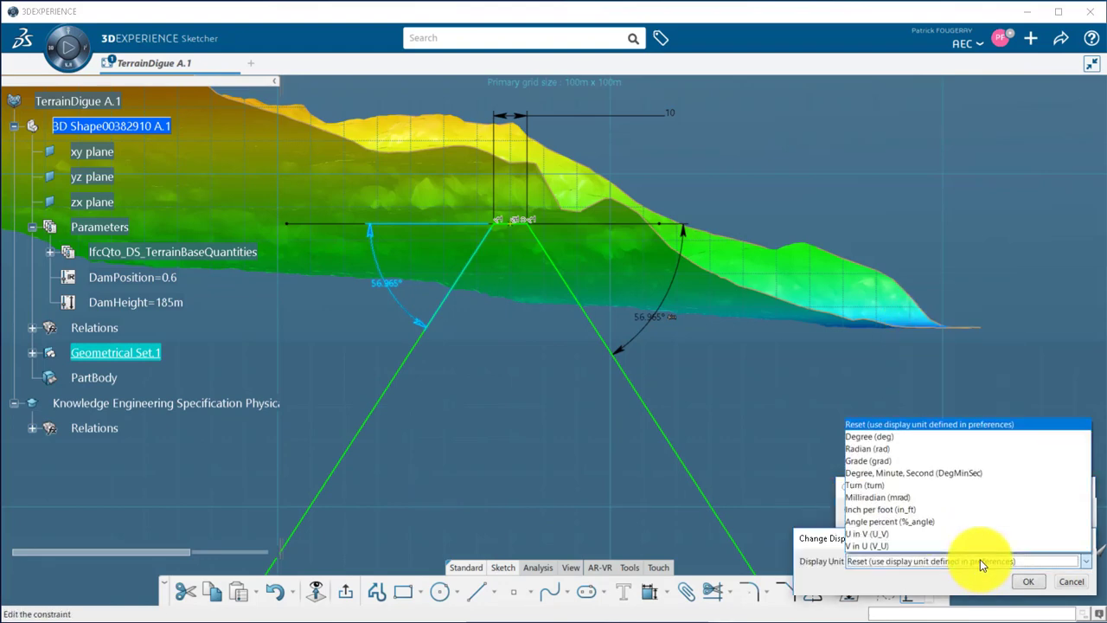
pyautogui.click(969, 534)
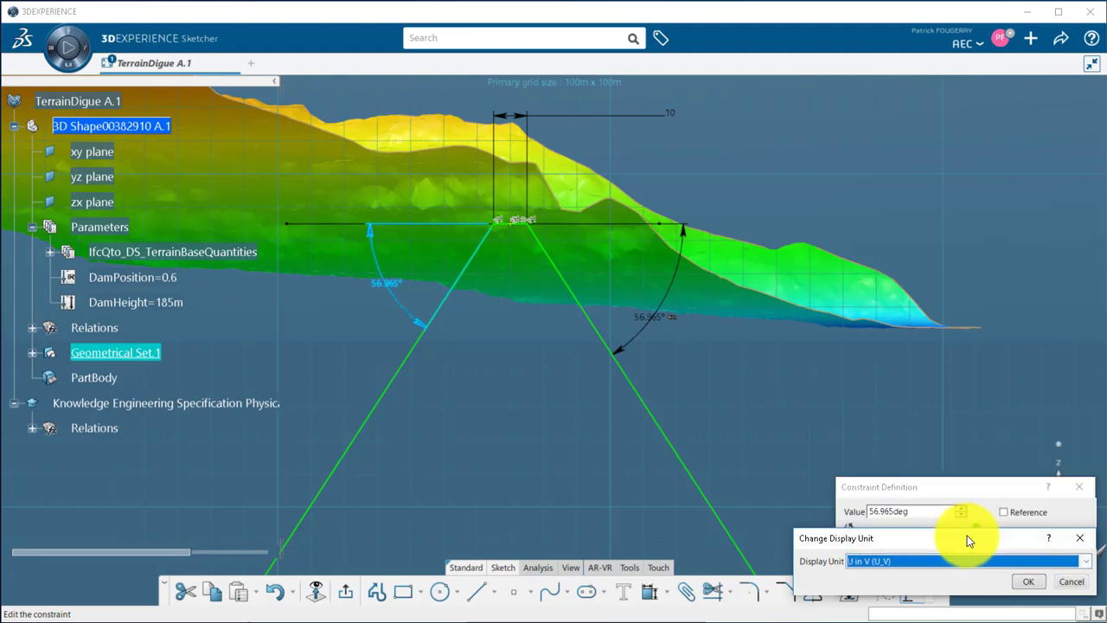
pyautogui.click(1028, 581)
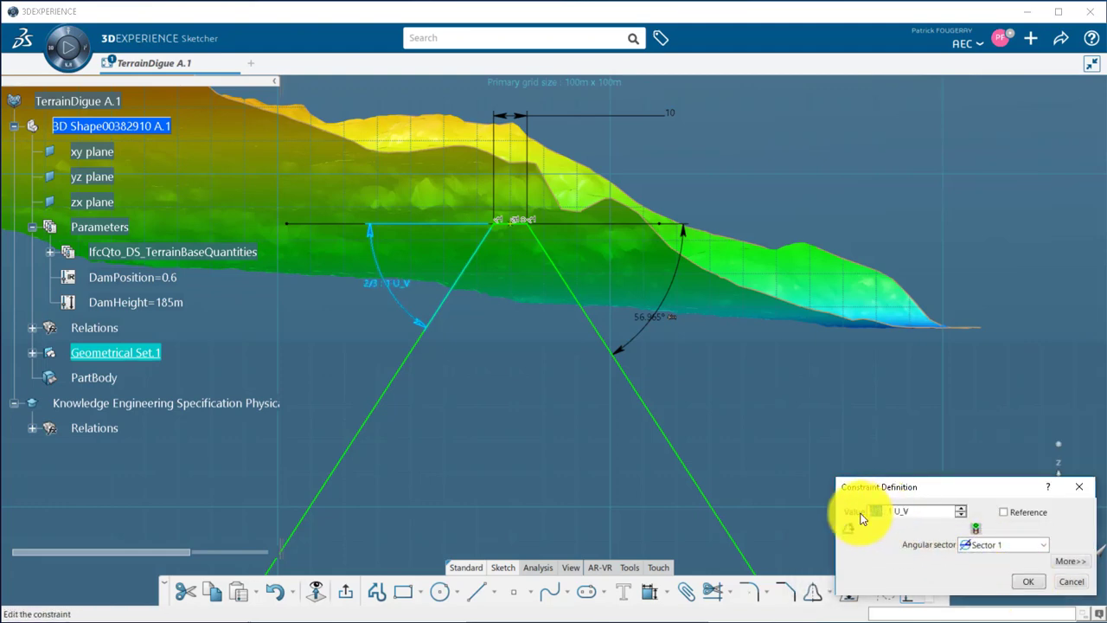
pyautogui.click(1028, 581)
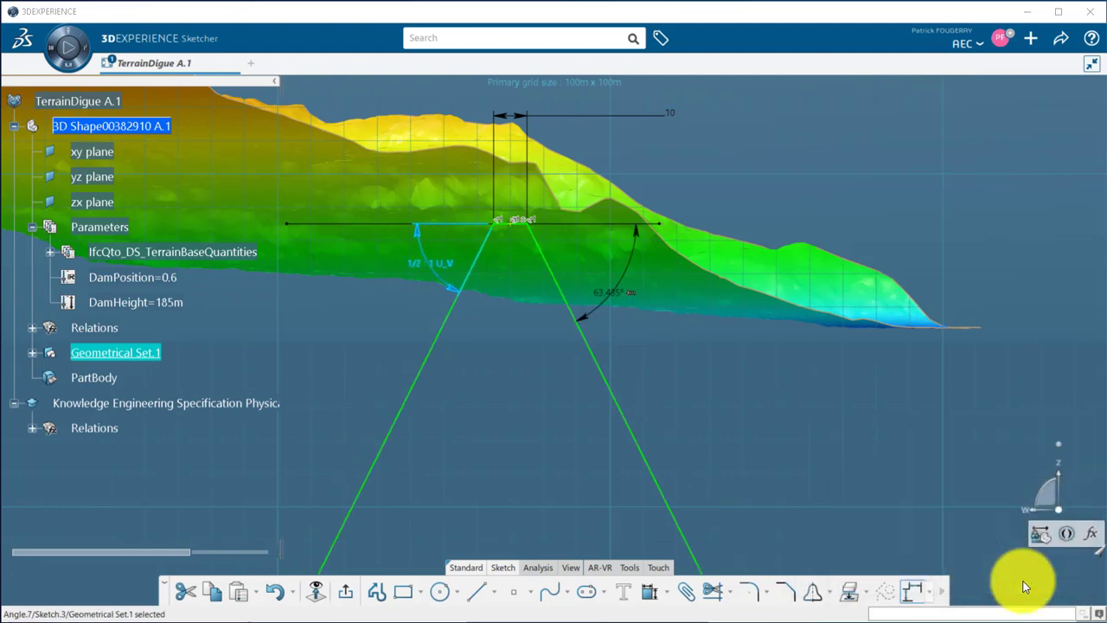
# Run Sketch Analysis and delete the isolated projection point
pyautogui.moveTo(500, 340)
pyautogui.mouseDown(button='middle')
pyautogui.moveTo(481, 423)
pyautogui.moveTo(502, 390)
pyautogui.mouseUp(button='middle')
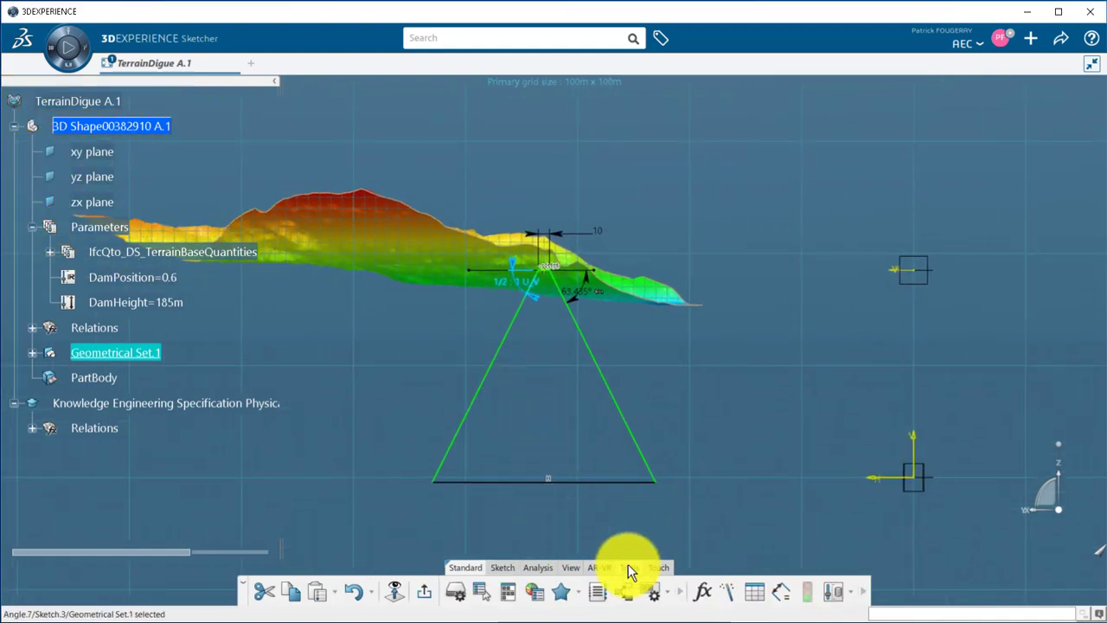
pyautogui.moveTo(551, 568)
pyautogui.click(603, 593)
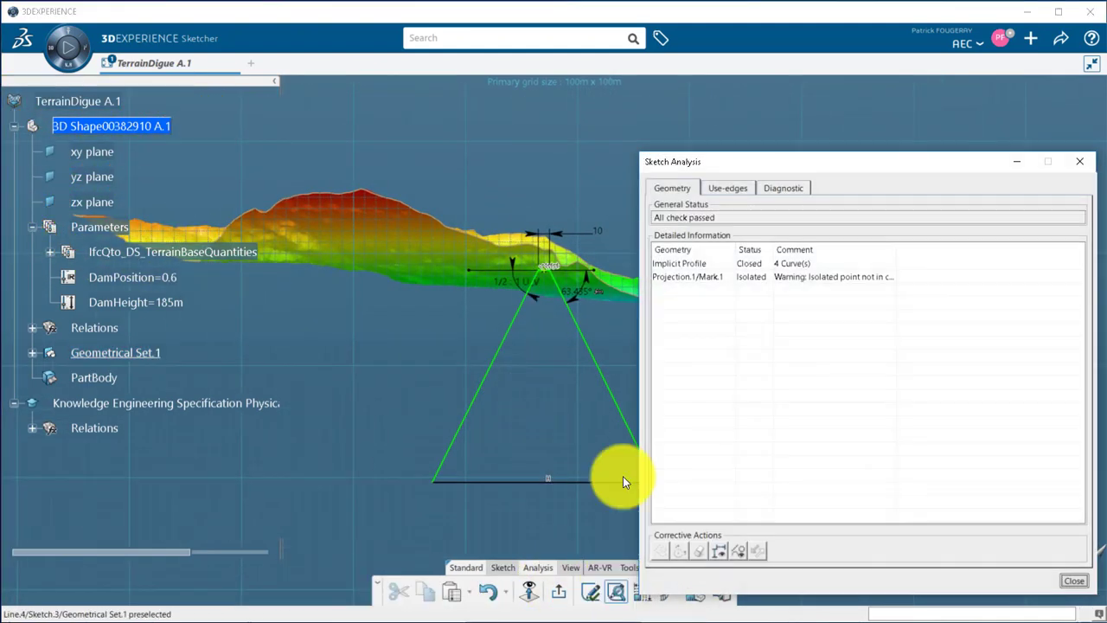
pyautogui.click(692, 275)
pyautogui.click(663, 552)
pyautogui.click(1074, 580)
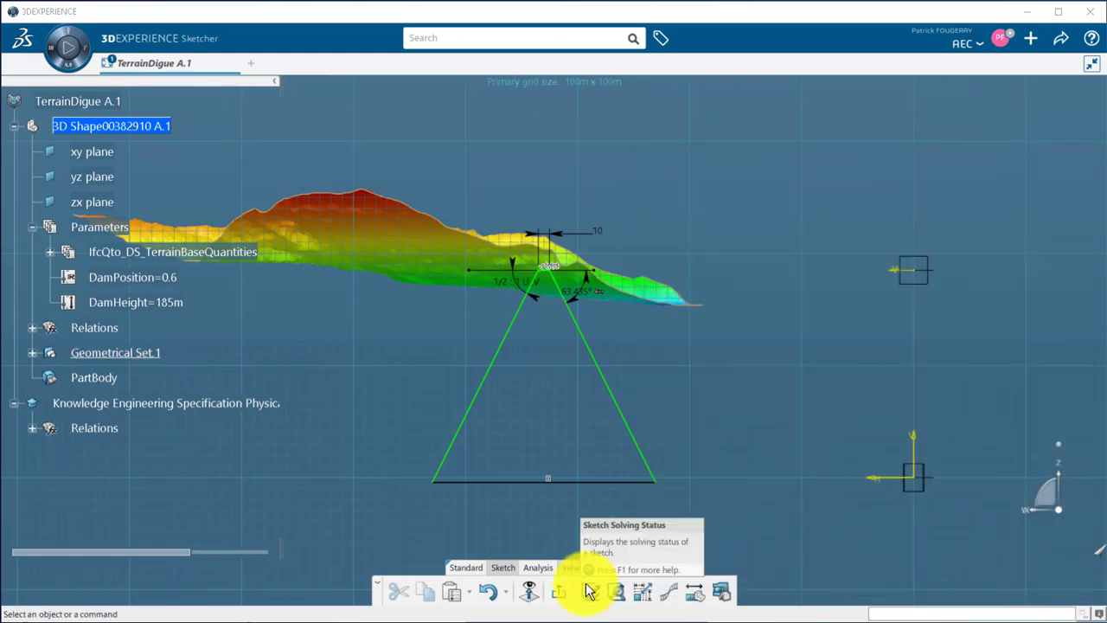
# Exit the sketch, define PartBody as the work object, and switch to Civil Engineering 3D Design
pyautogui.click(563, 595)
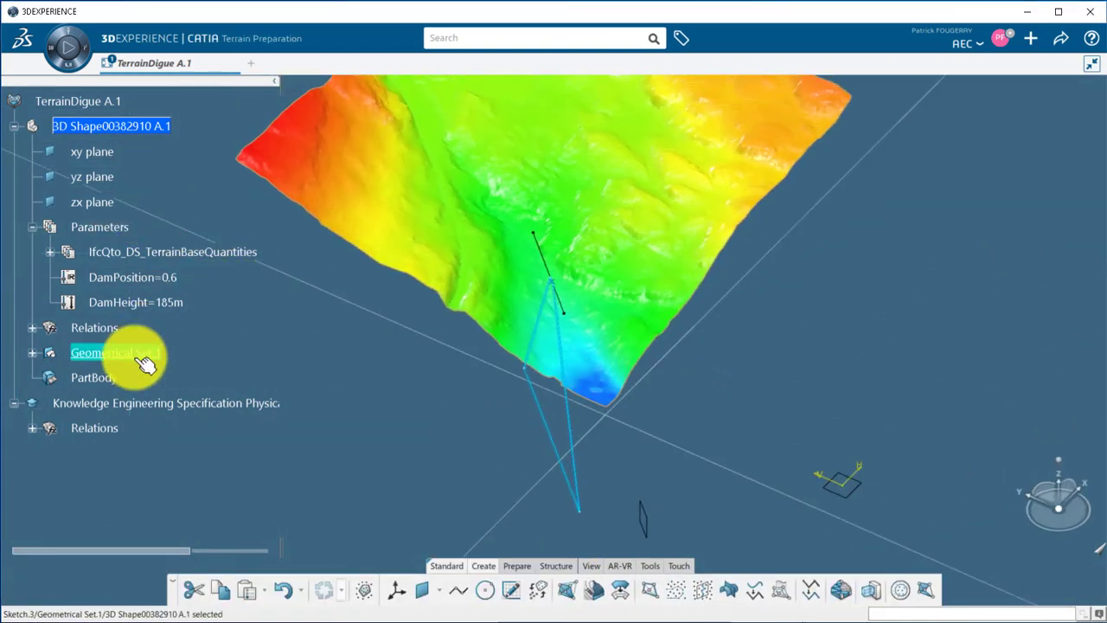
pyautogui.rightClick(125, 375)
pyautogui.click(203, 148)
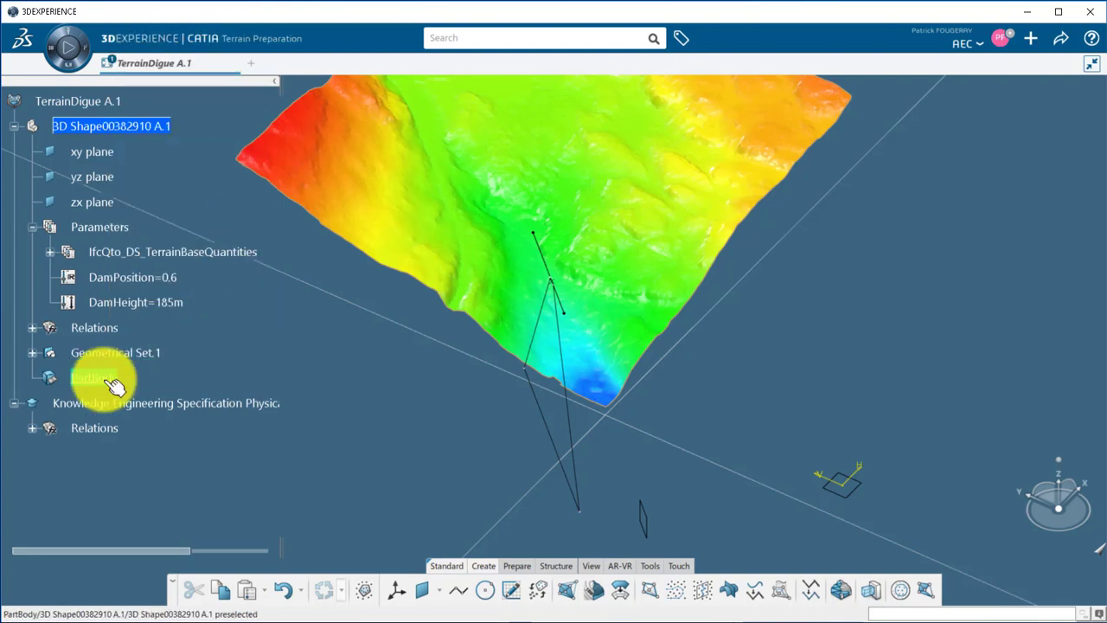
pyautogui.click(50, 57)
pyautogui.click(210, 366)
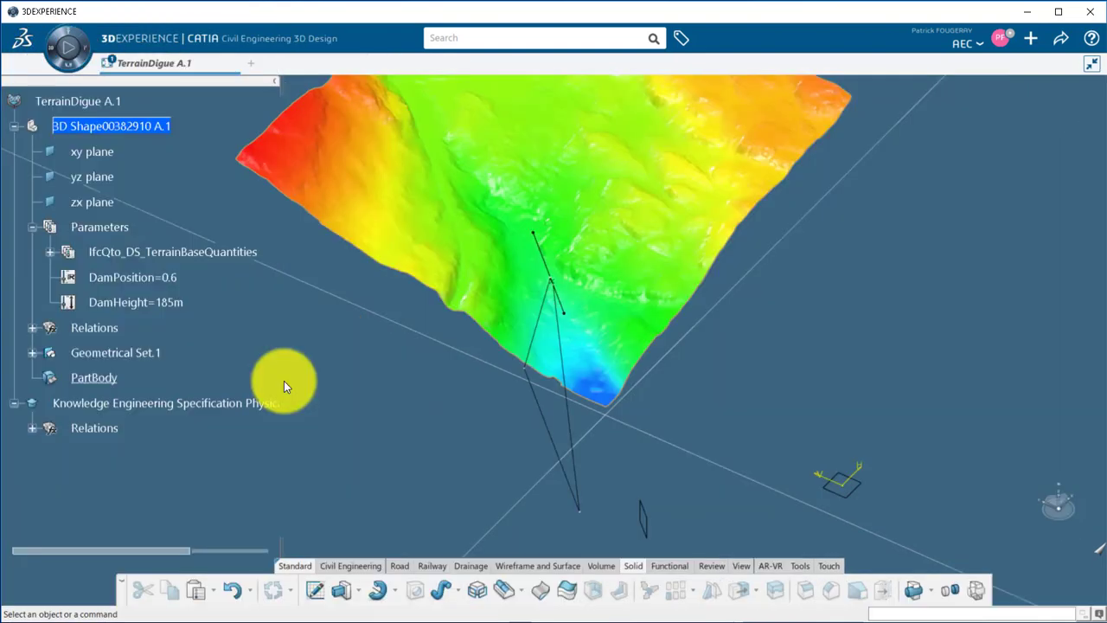
# Pad Sketch.3 100m both ways through the valley and rename the body to Dam
pyautogui.click(342, 591)
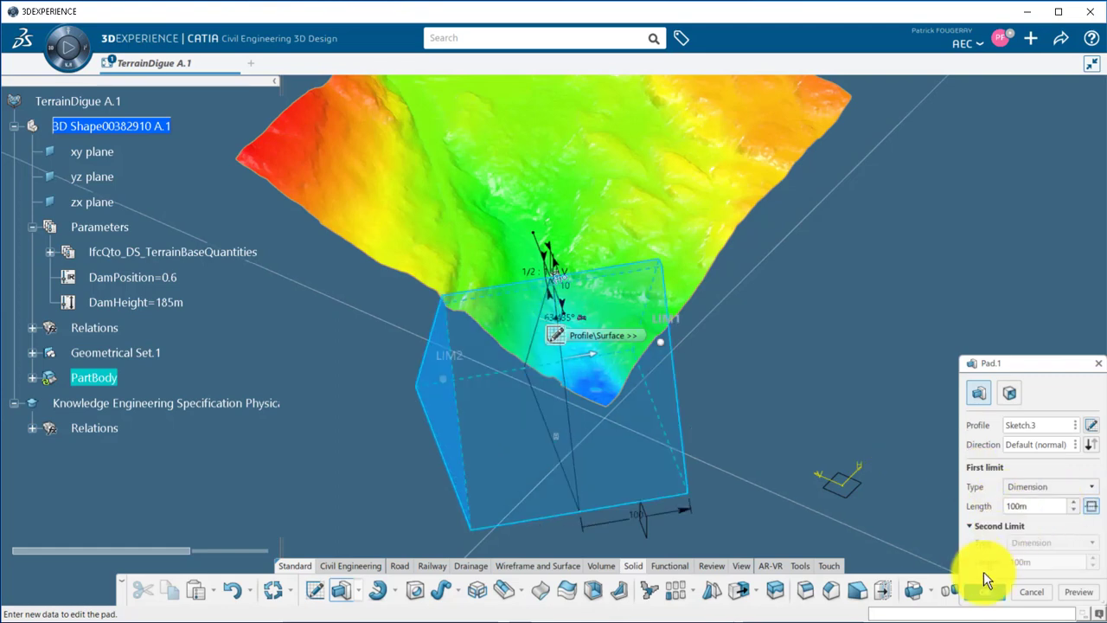
pyautogui.click(984, 591)
pyautogui.rightClick(97, 378)
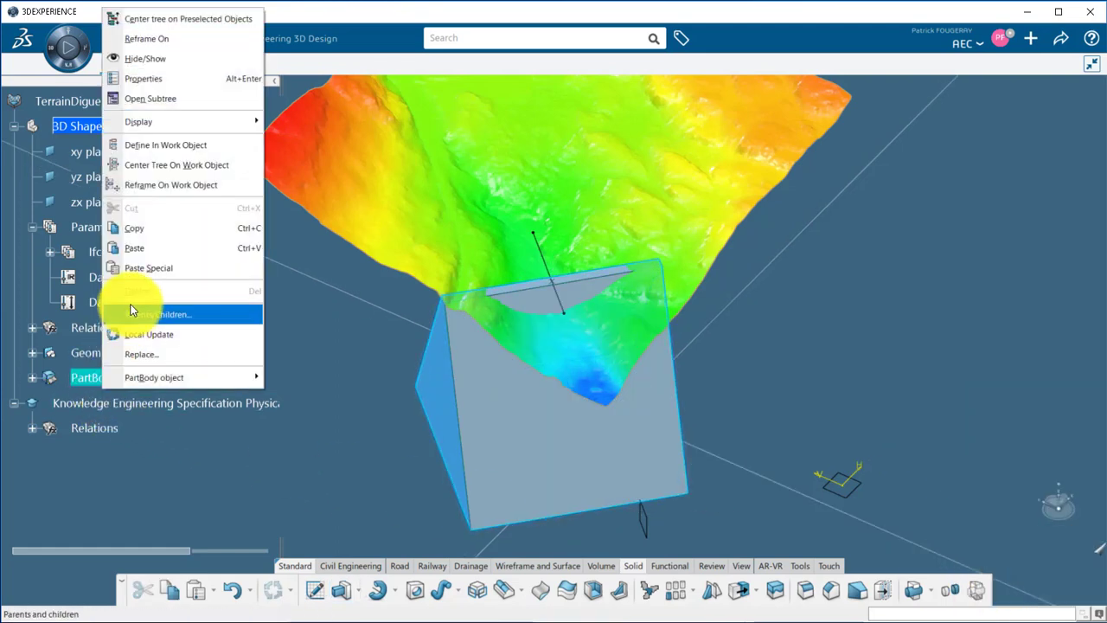
pyautogui.click(153, 90)
pyautogui.write('Dam')
pyautogui.press('Return')
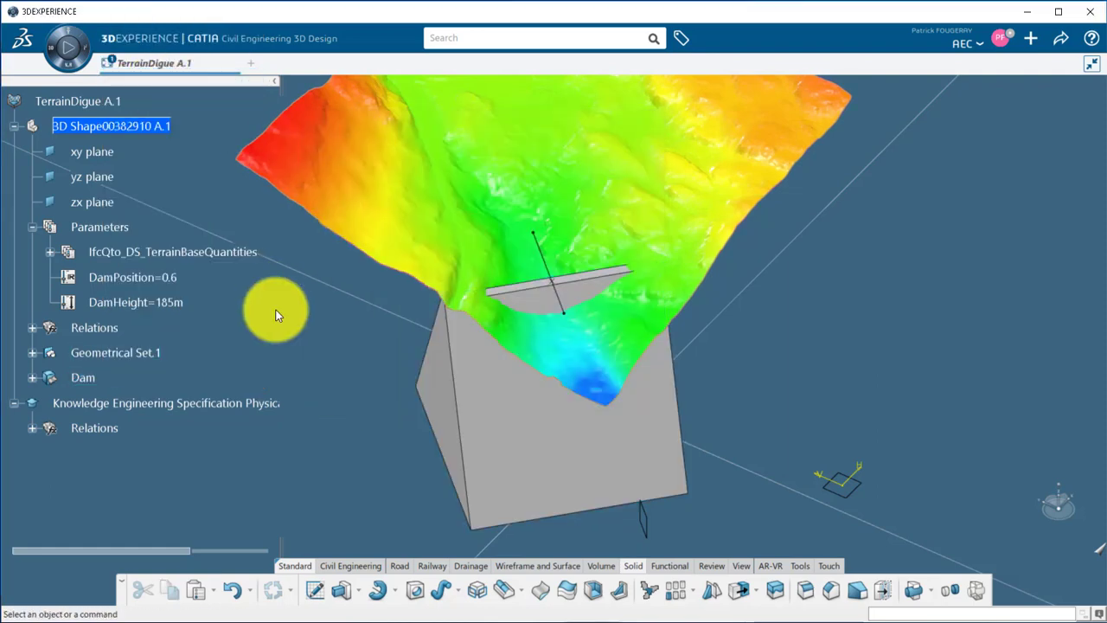
pyautogui.click(32, 352)
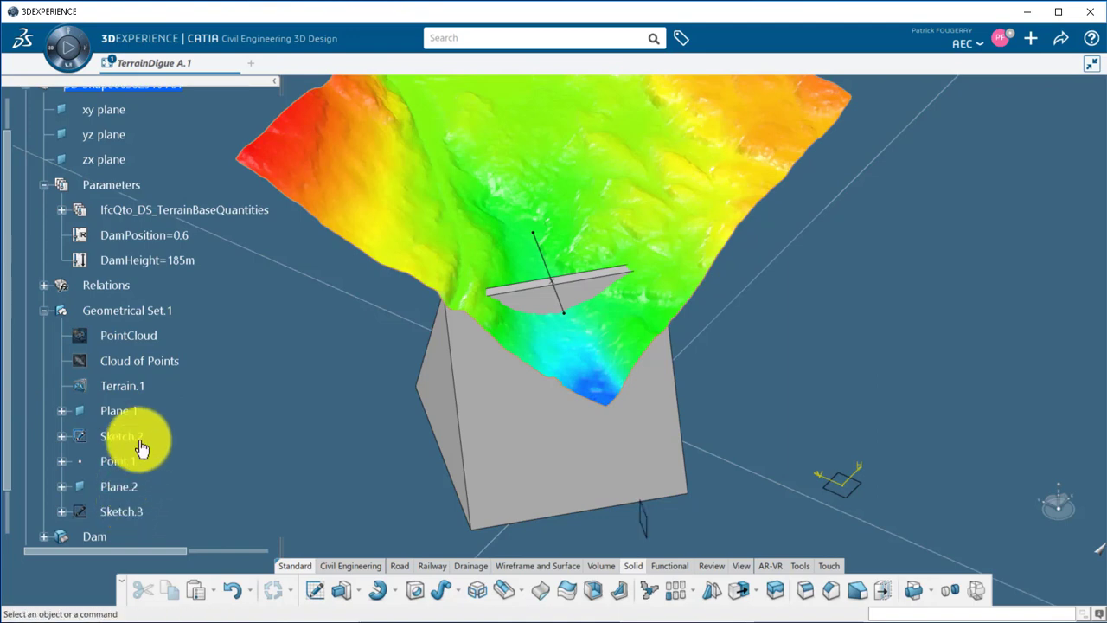
# Extract Terrain.1 for Engineering 3D Design
pyautogui.rightClick(123, 389)
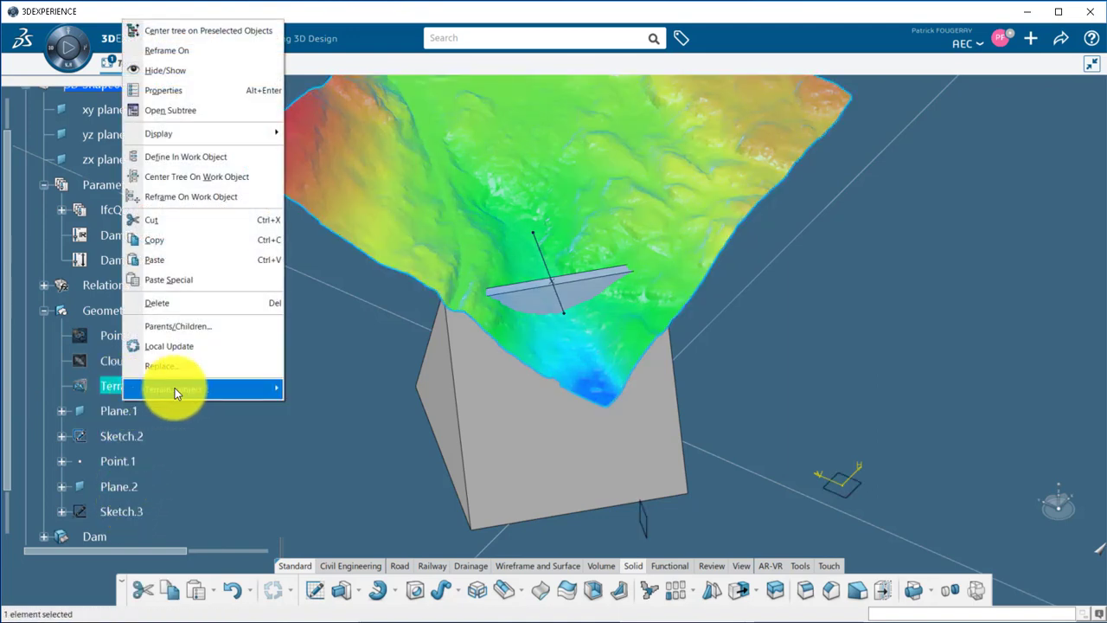
pyautogui.moveTo(175, 388)
pyautogui.click(322, 470)
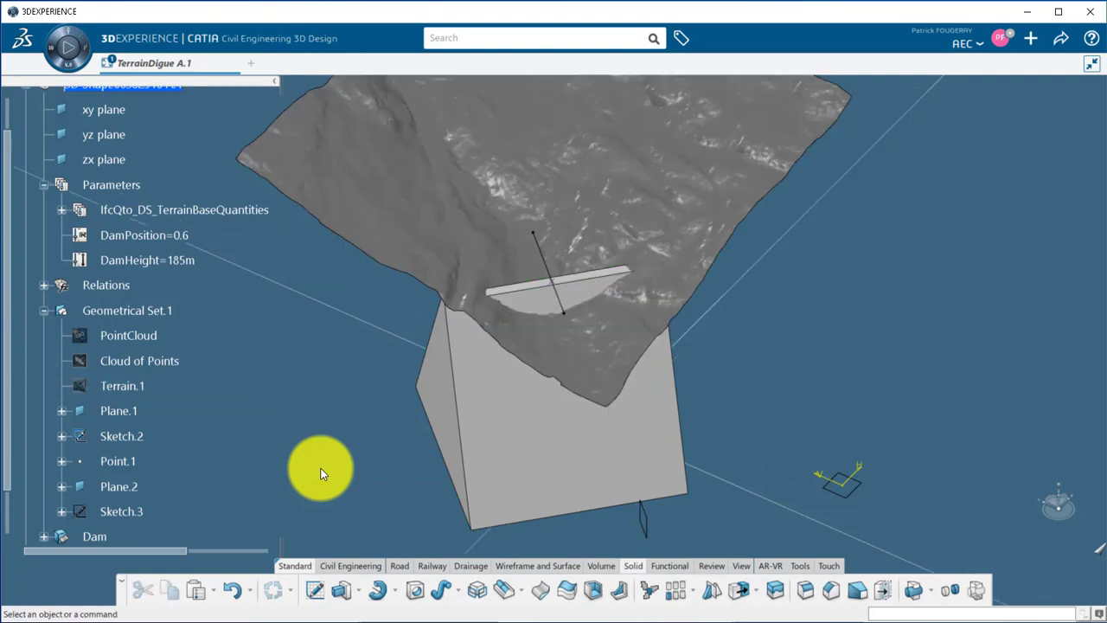
pyautogui.click(44, 311)
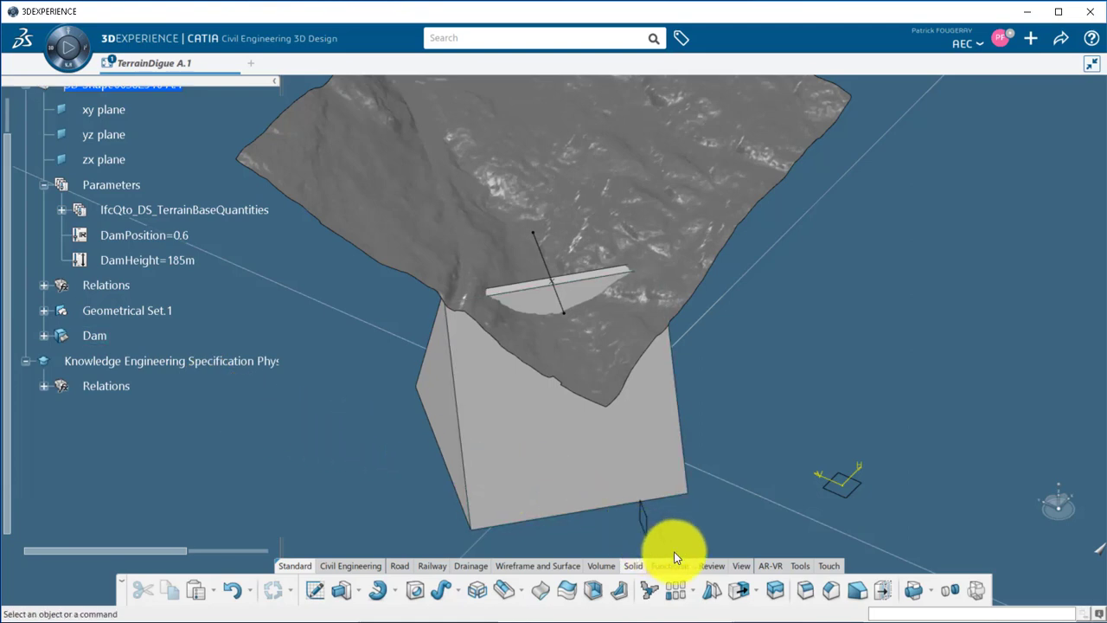
# Split the Dam solid with the terrain surface, keeping the wedge in the valley
pyautogui.click(777, 595)
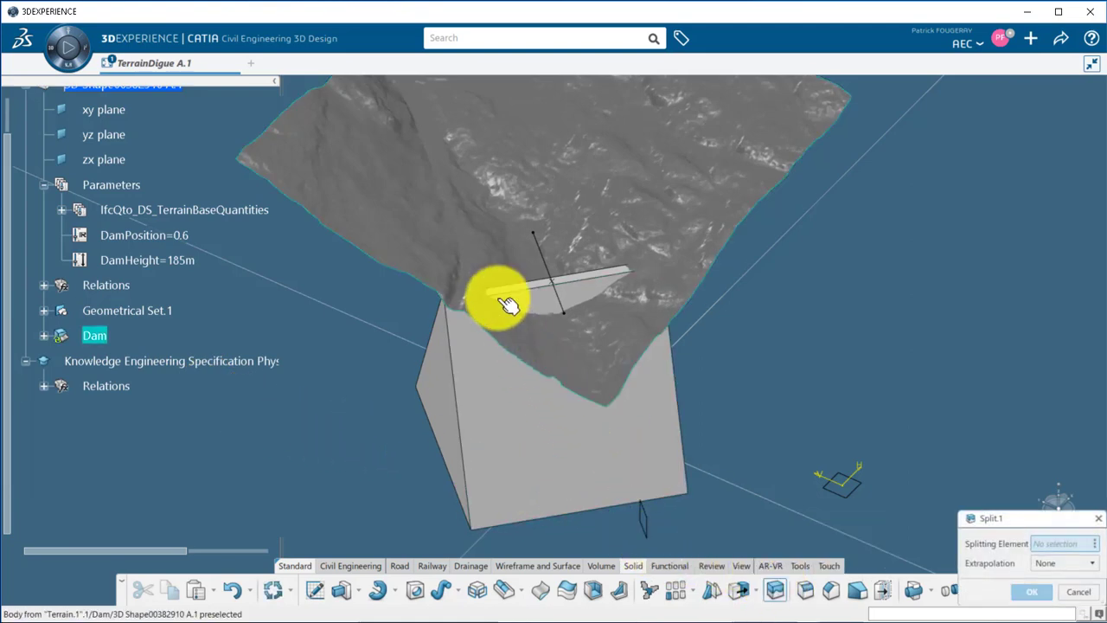
pyautogui.click(478, 248)
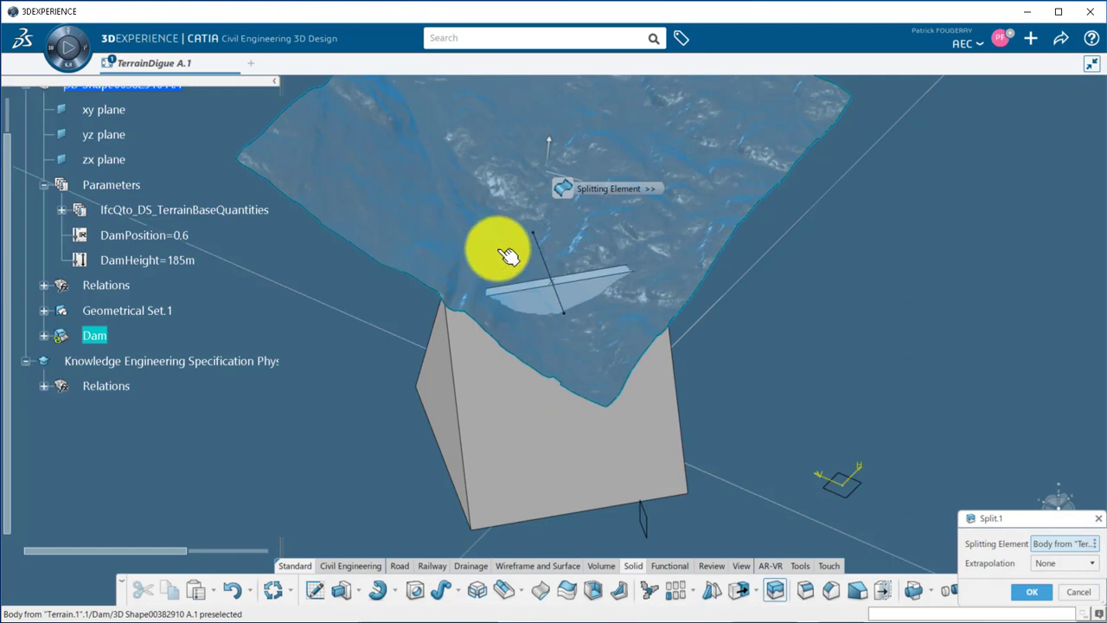
pyautogui.click(1035, 590)
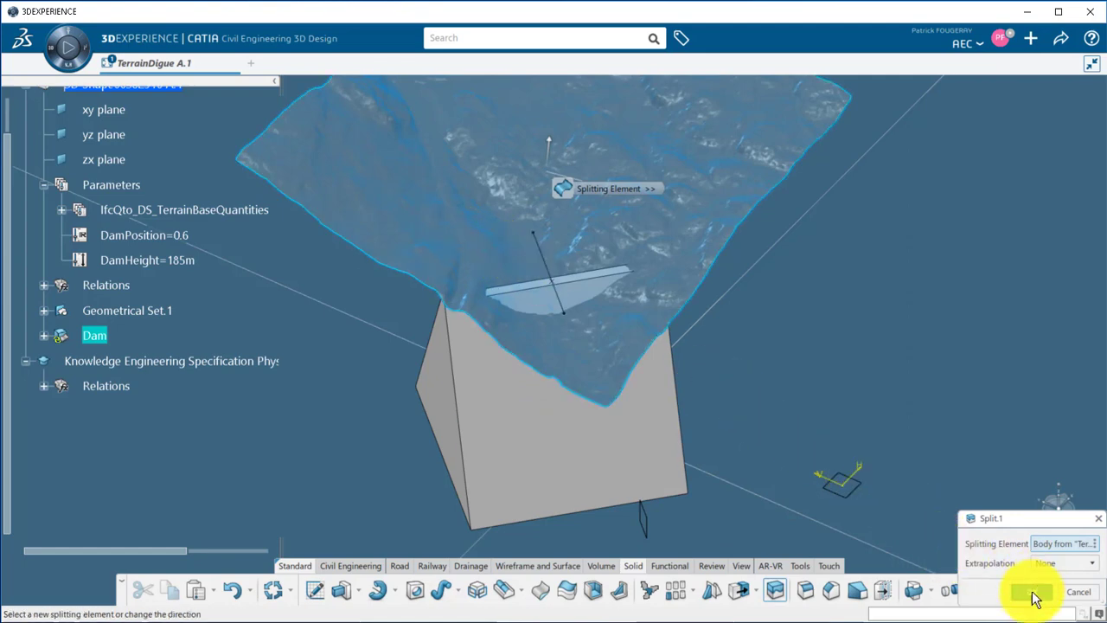
pyautogui.click(1033, 592)
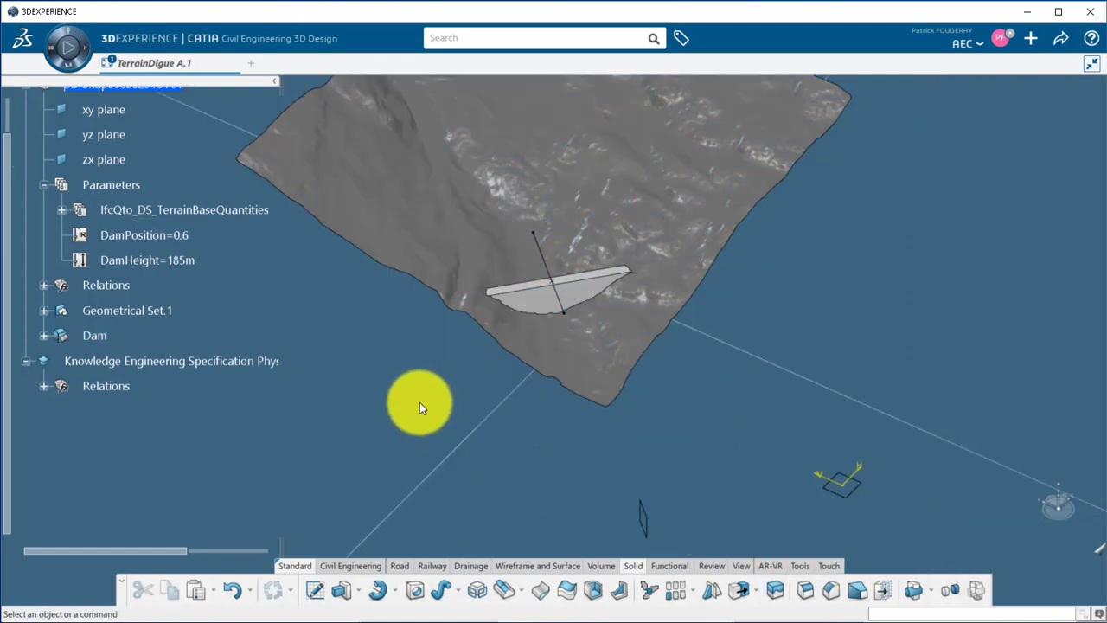
pyautogui.moveTo(419, 402); pyautogui.dragTo(829, 575, button='middle')
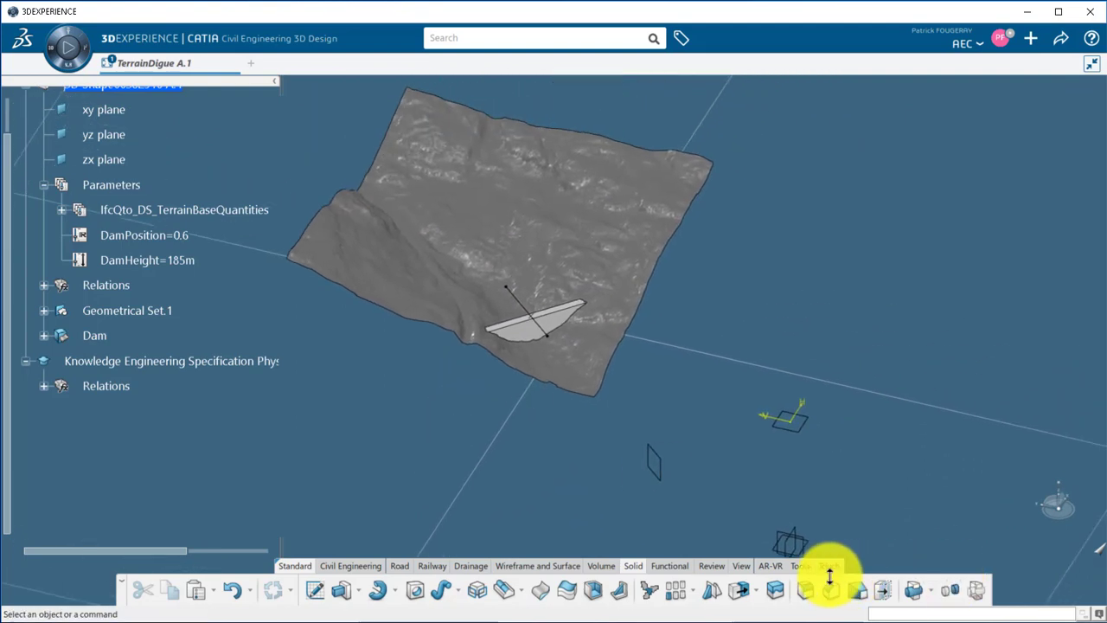
# Measure the Dam body's inertia and keep the 29348.108m3 volume measure
pyautogui.click(800, 566)
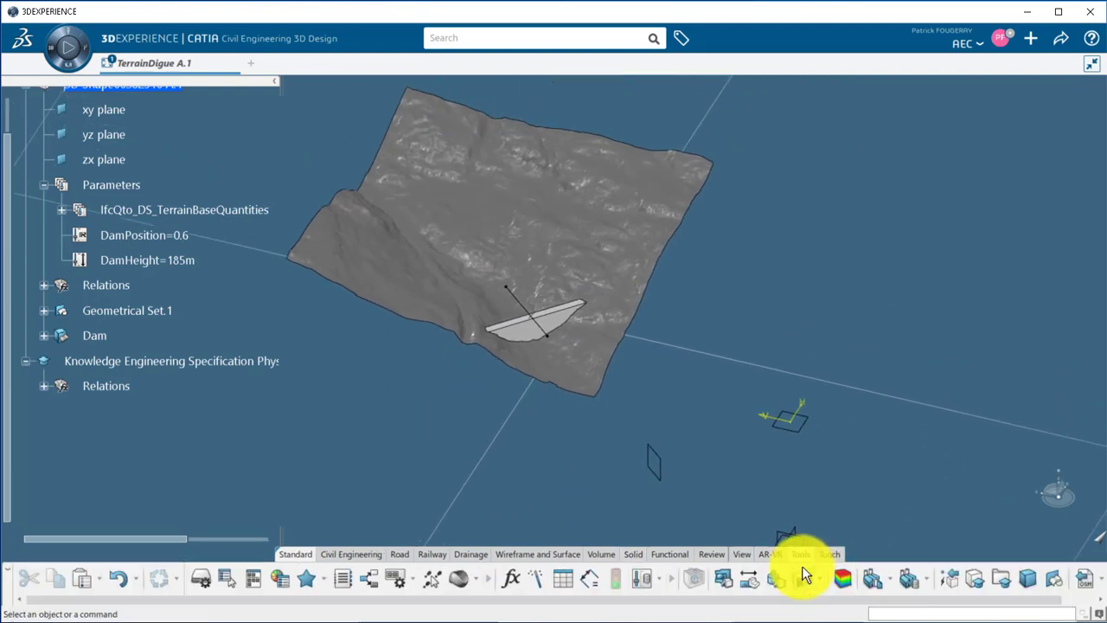
pyautogui.click(723, 579)
pyautogui.click(95, 335)
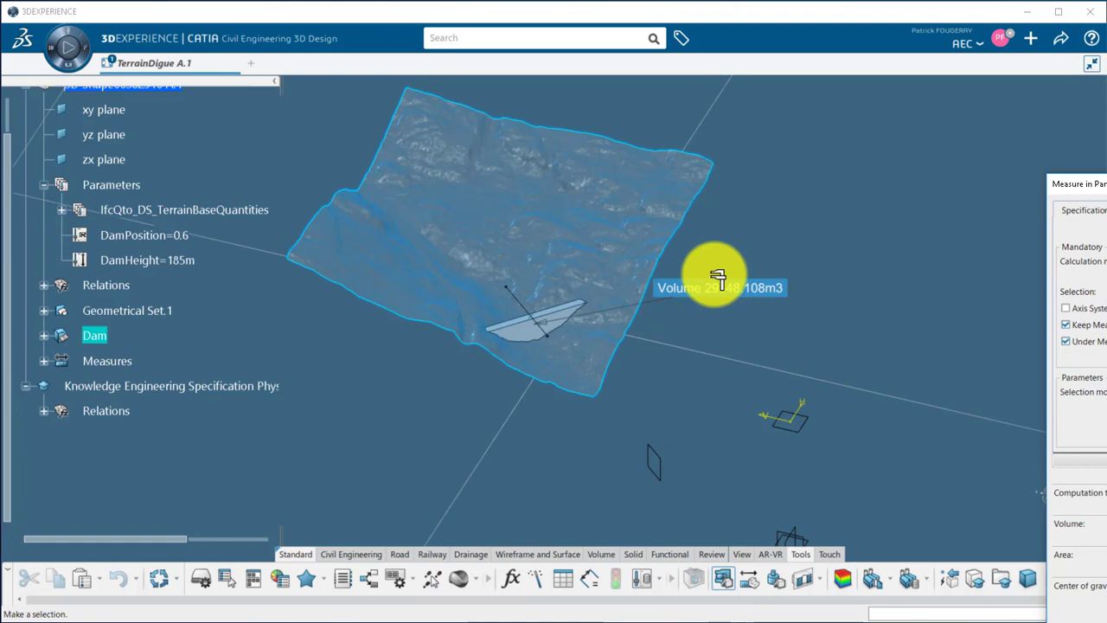
pyautogui.moveTo(1079, 185); pyautogui.dragTo(773, 141)
pyautogui.click(842, 163)
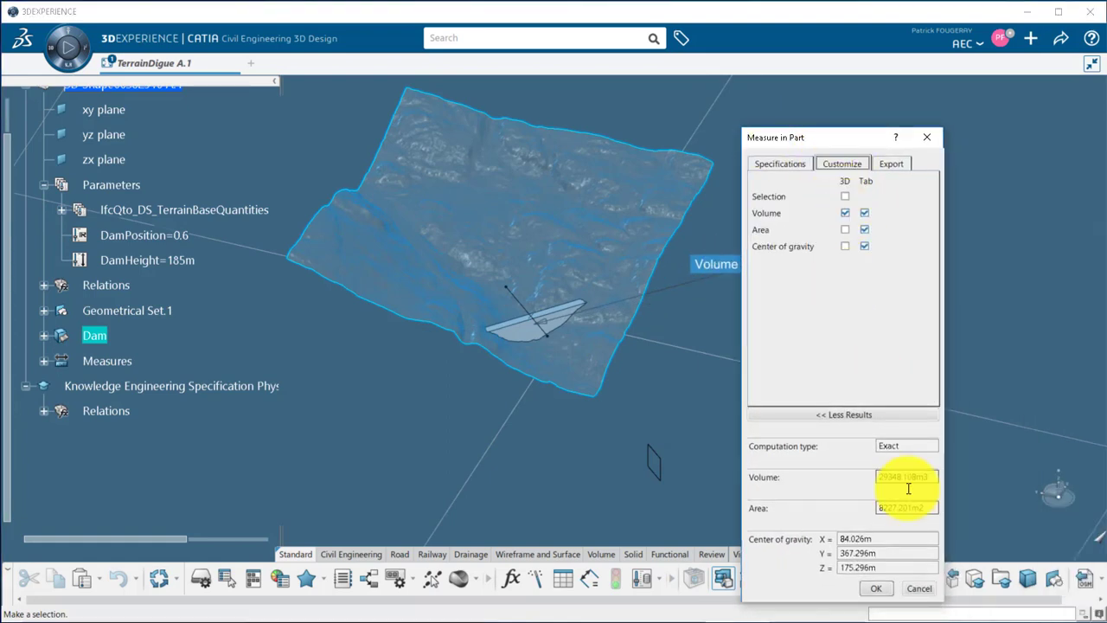
pyautogui.click(874, 587)
pyautogui.moveTo(548, 445); pyautogui.dragTo(622, 441, button='middle')
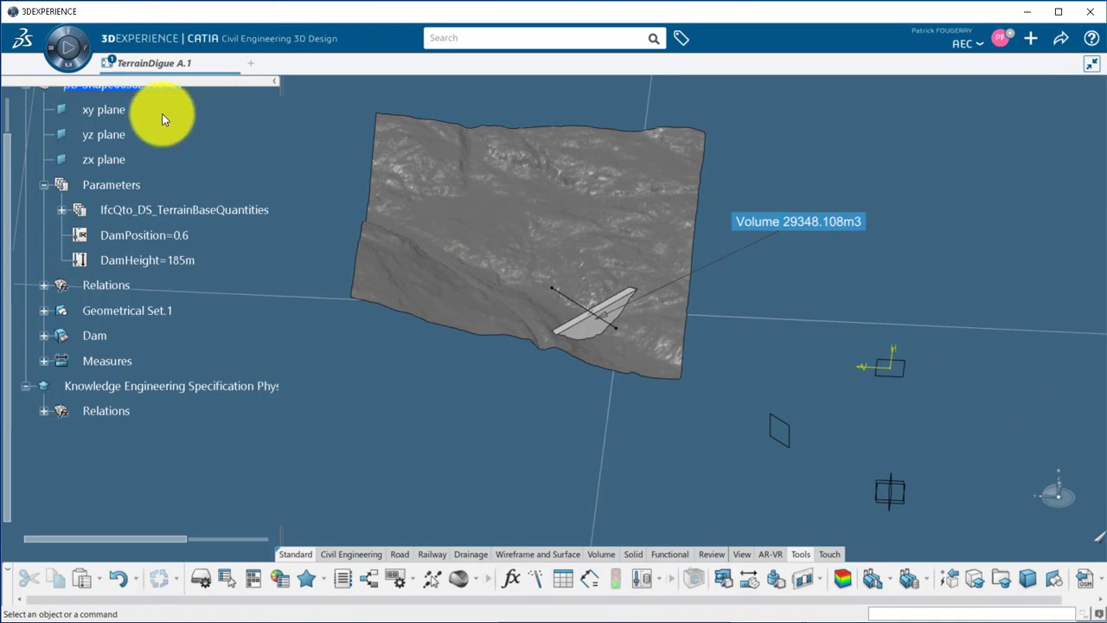
# Insert a new body and rename it Water
pyautogui.click(161, 87)
pyautogui.click(215, 94)
pyautogui.rightClick(108, 356)
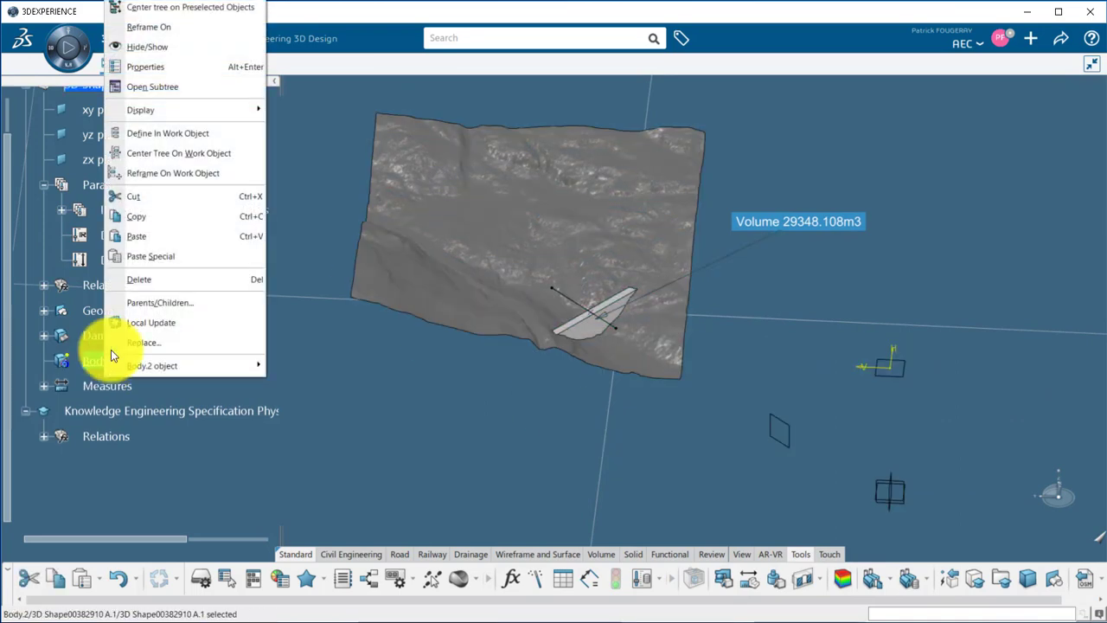
pyautogui.click(190, 63)
pyautogui.write('Wat')
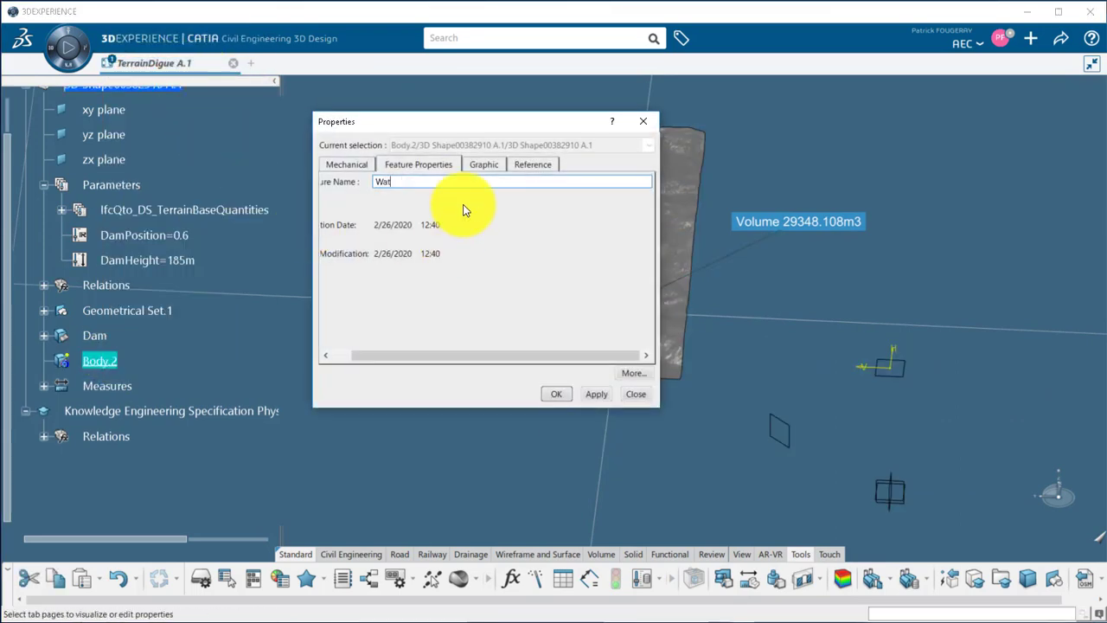
pyautogui.write('er')
pyautogui.press('Return')
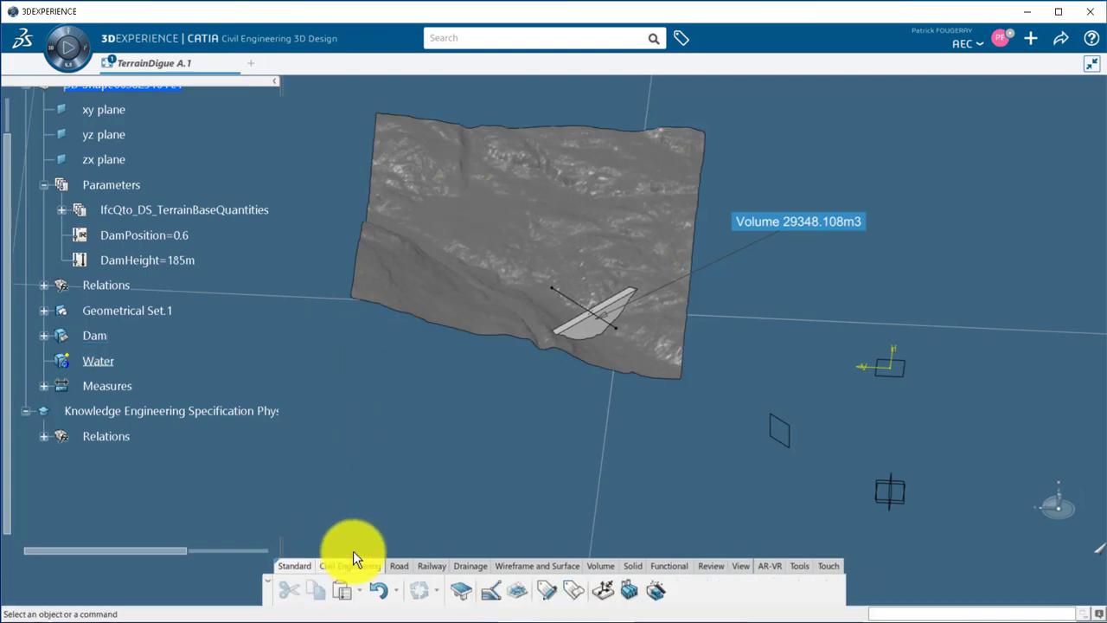
# Create a plane offset 2m from Plane.1
pyautogui.click(527, 564)
pyautogui.click(338, 590)
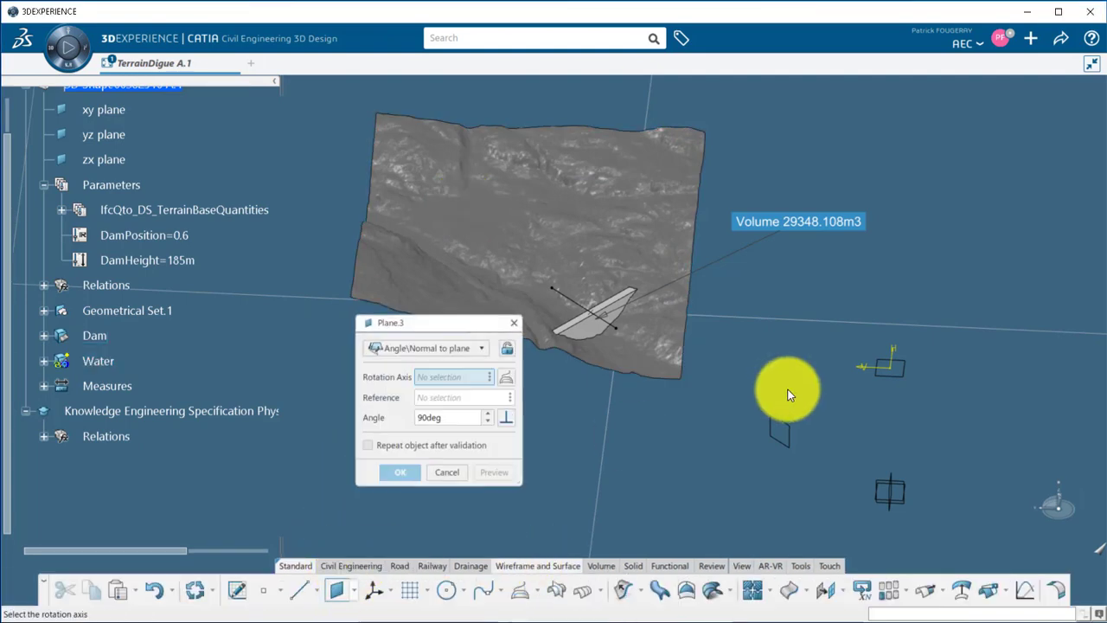
pyautogui.click(896, 383)
pyautogui.doubleClick(420, 396)
pyautogui.write('2m')
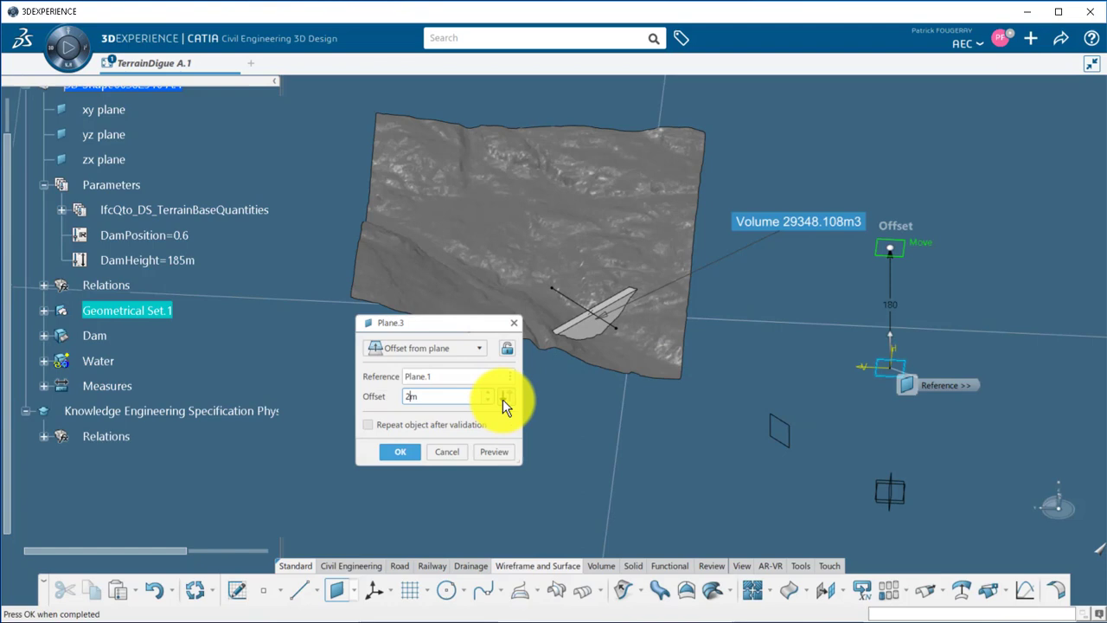
pyautogui.click(401, 451)
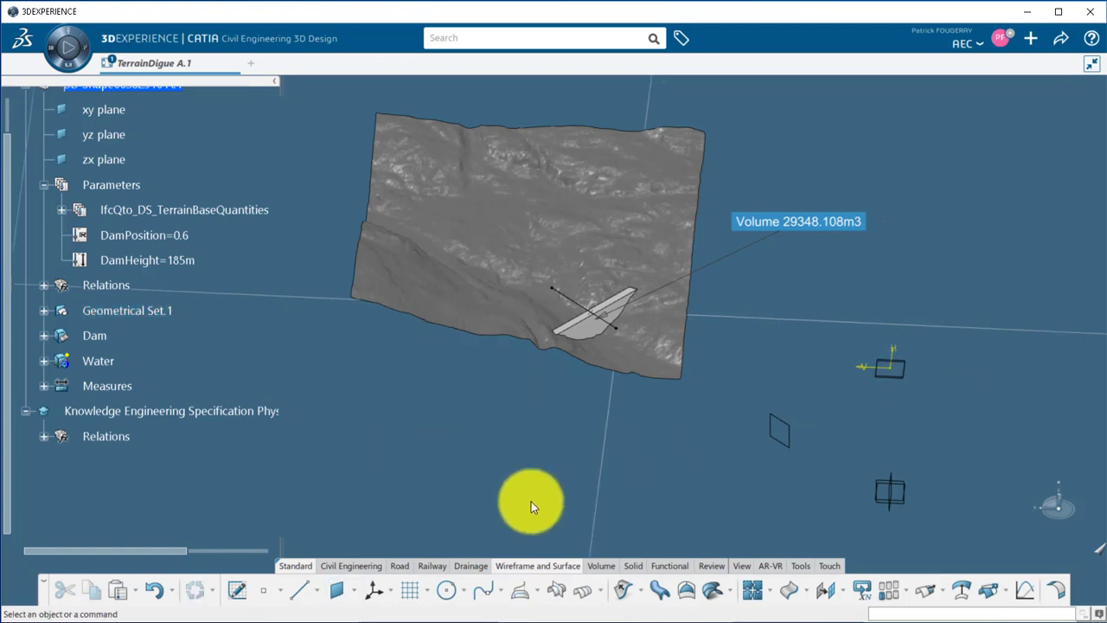
pyautogui.click(236, 589)
# Sketch a corner rectangle covering the terrain and pad it into the Water block
pyautogui.click(910, 386)
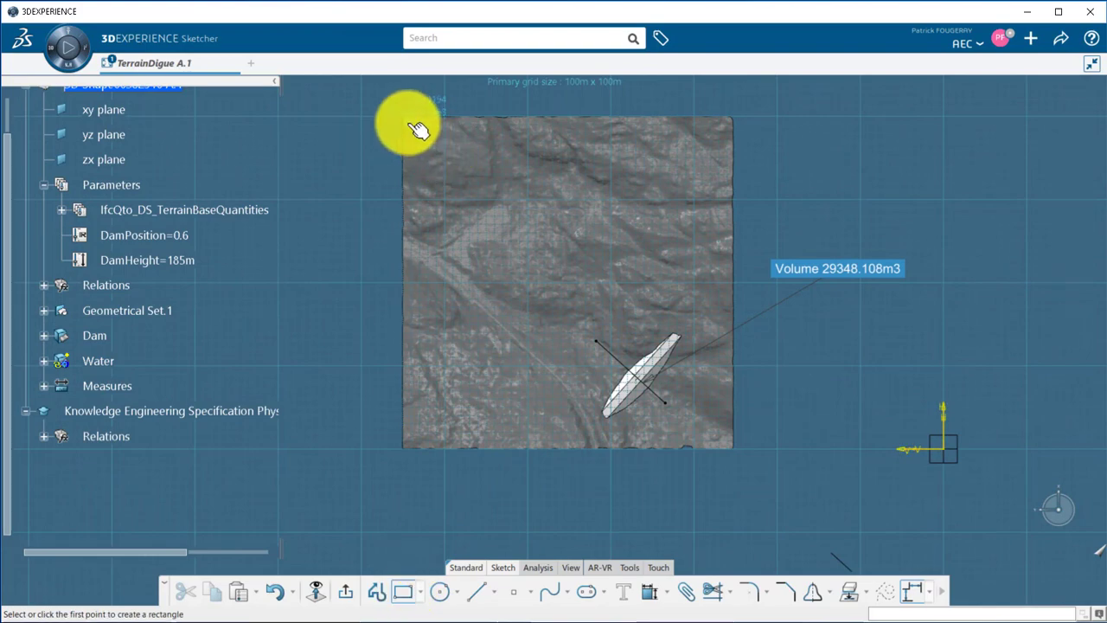
pyautogui.click(412, 124)
pyautogui.click(731, 445)
pyautogui.click(345, 591)
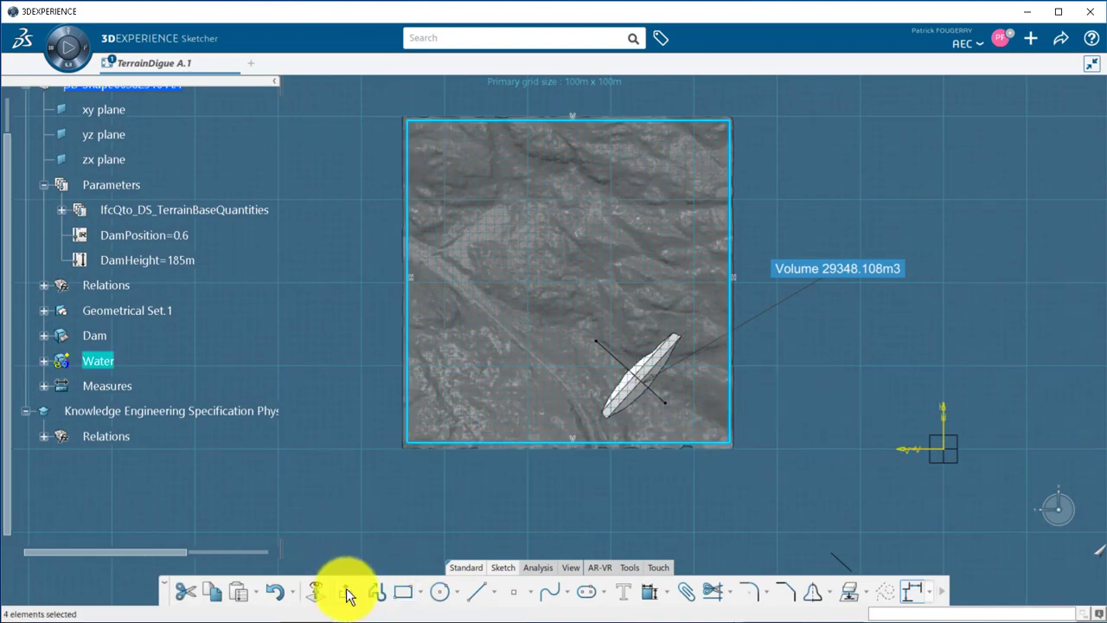
pyautogui.click(633, 566)
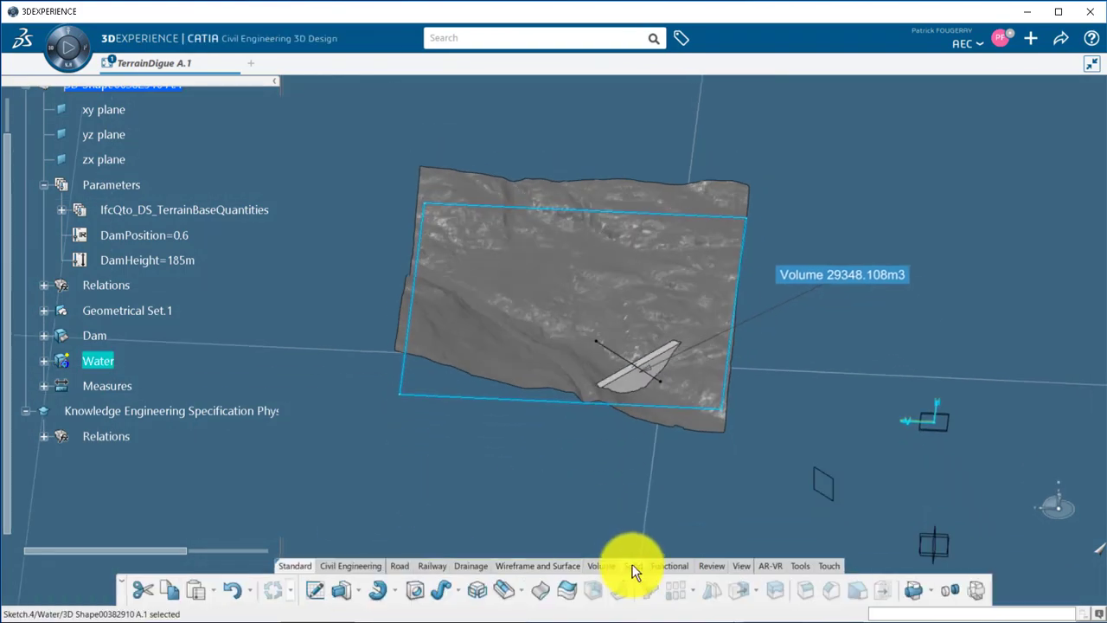
pyautogui.click(341, 590)
pyautogui.moveTo(865, 484); pyautogui.dragTo(605, 389, button='middle')
pyautogui.click(984, 591)
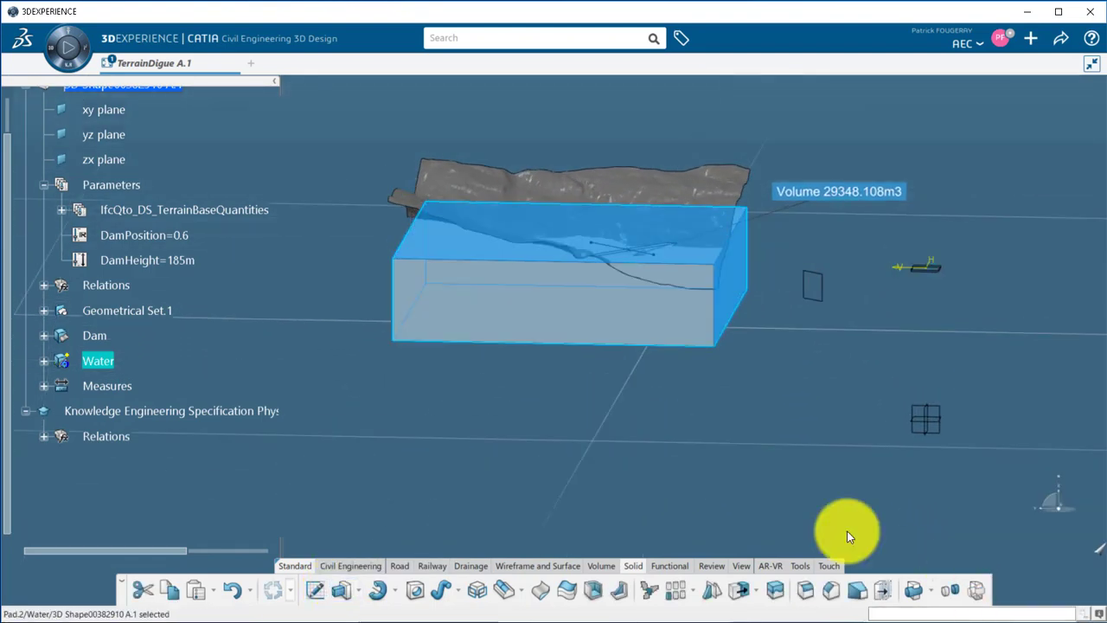
# Set the Water body's fill colour to cyan in its properties
pyautogui.rightClick(104, 361)
pyautogui.click(166, 72)
pyautogui.click(482, 164)
pyautogui.click(408, 213)
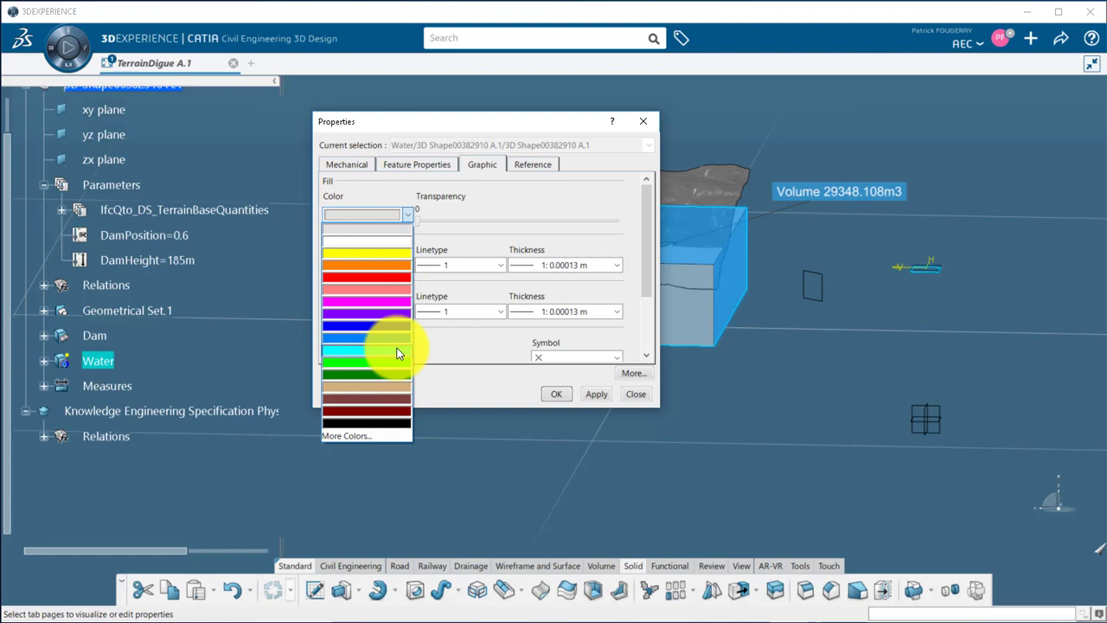
pyautogui.click(395, 354)
pyautogui.click(556, 393)
pyautogui.moveTo(556, 393); pyautogui.dragTo(660, 467, button='middle')
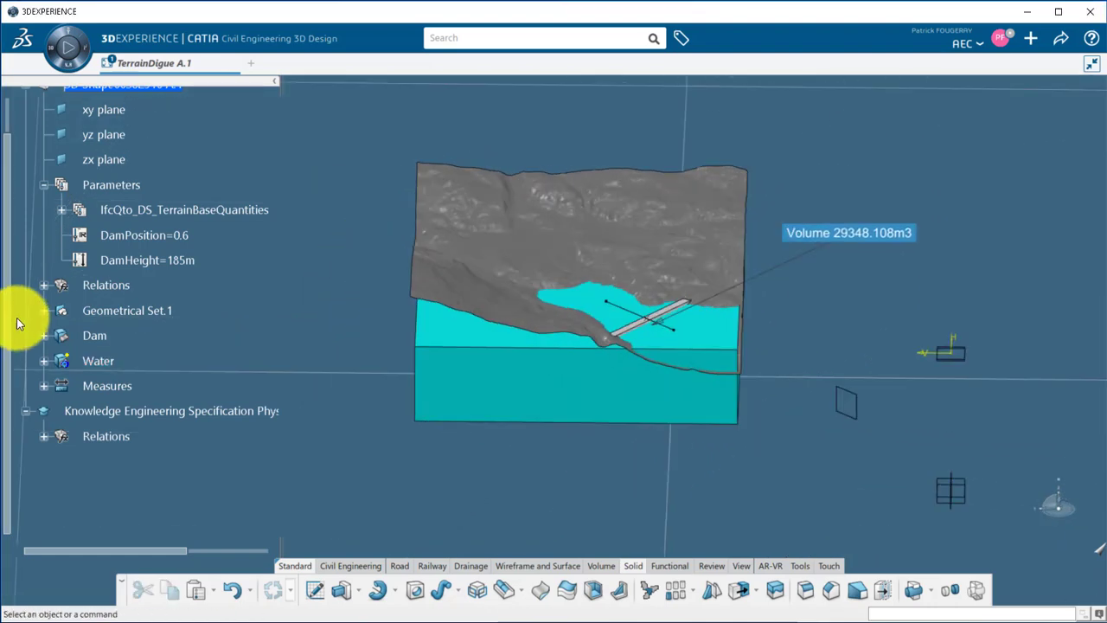
pyautogui.click(44, 310)
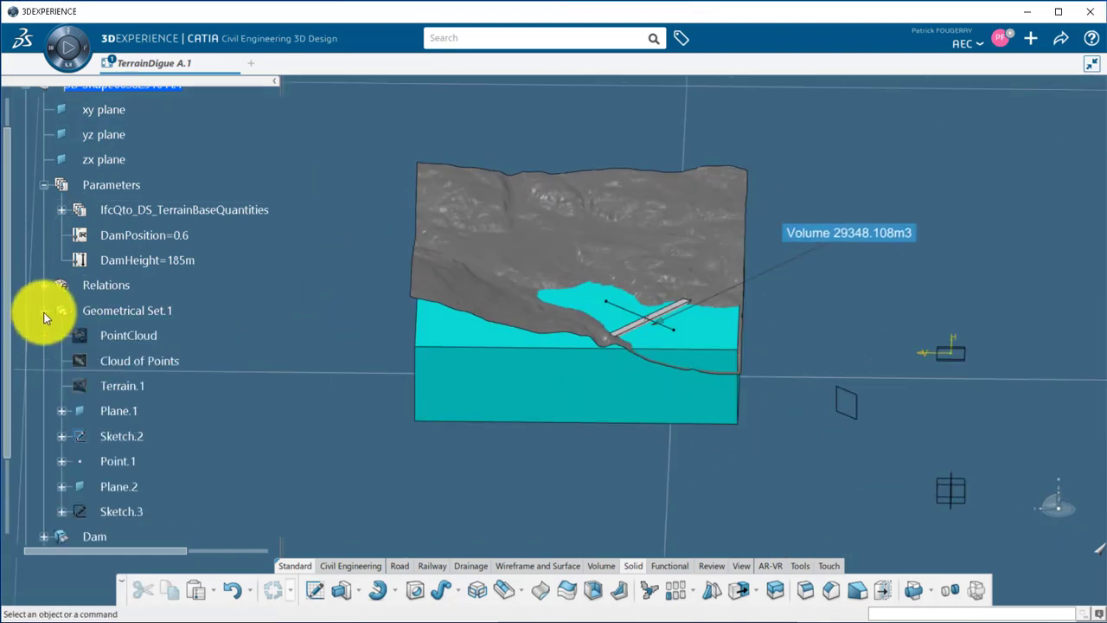
# In Sketch.3, draw a long slanted line across the dam and make it an output feature
pyautogui.doubleClick(121, 511)
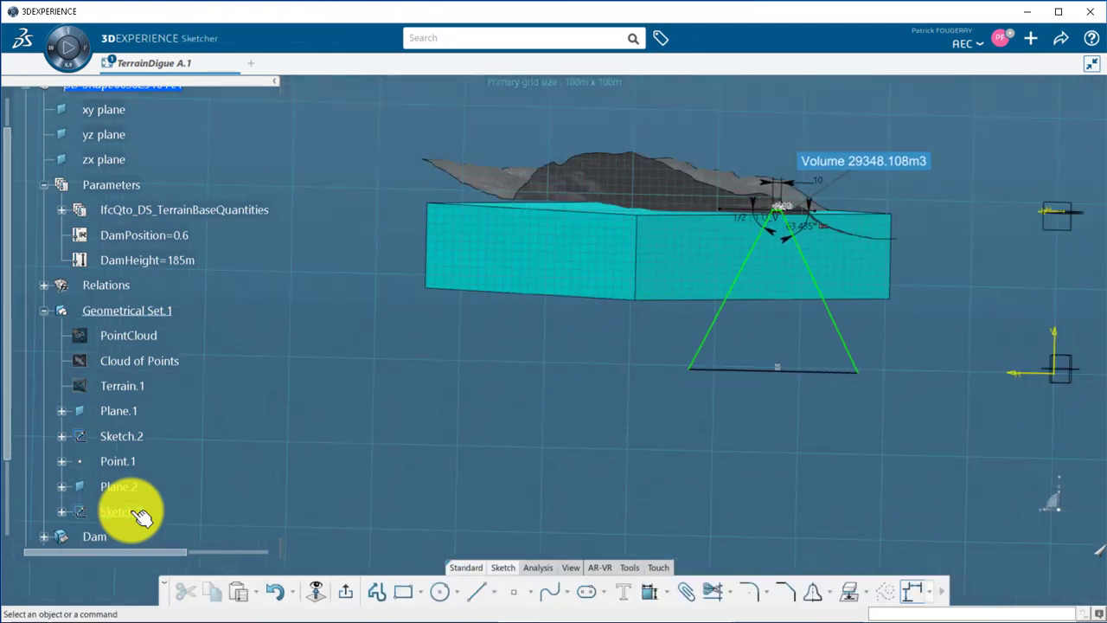
pyautogui.click(477, 592)
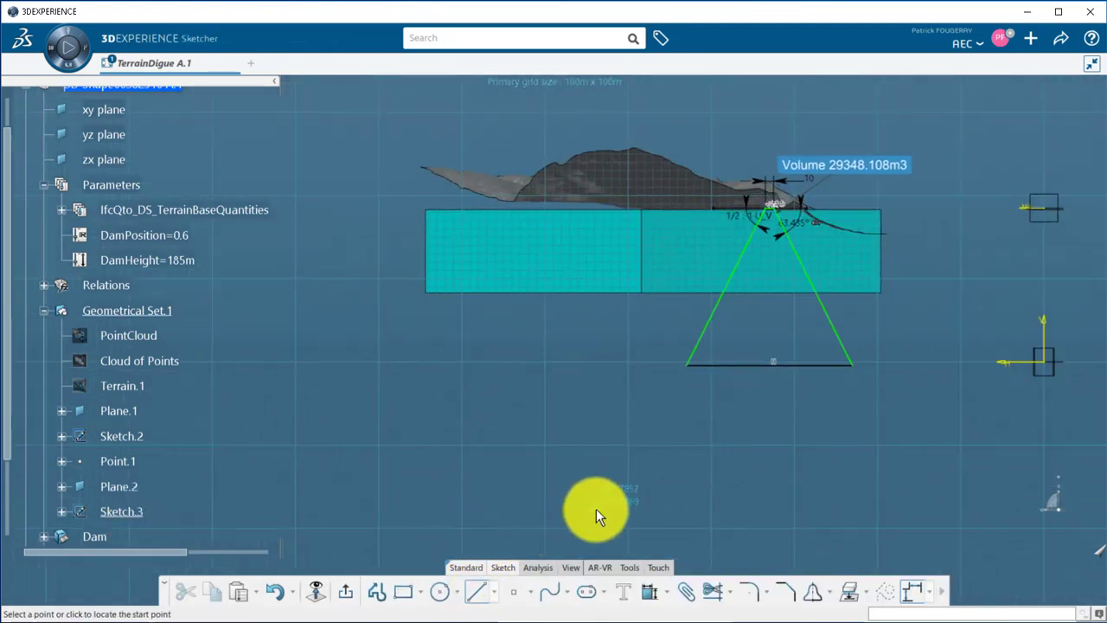
pyautogui.click(657, 424)
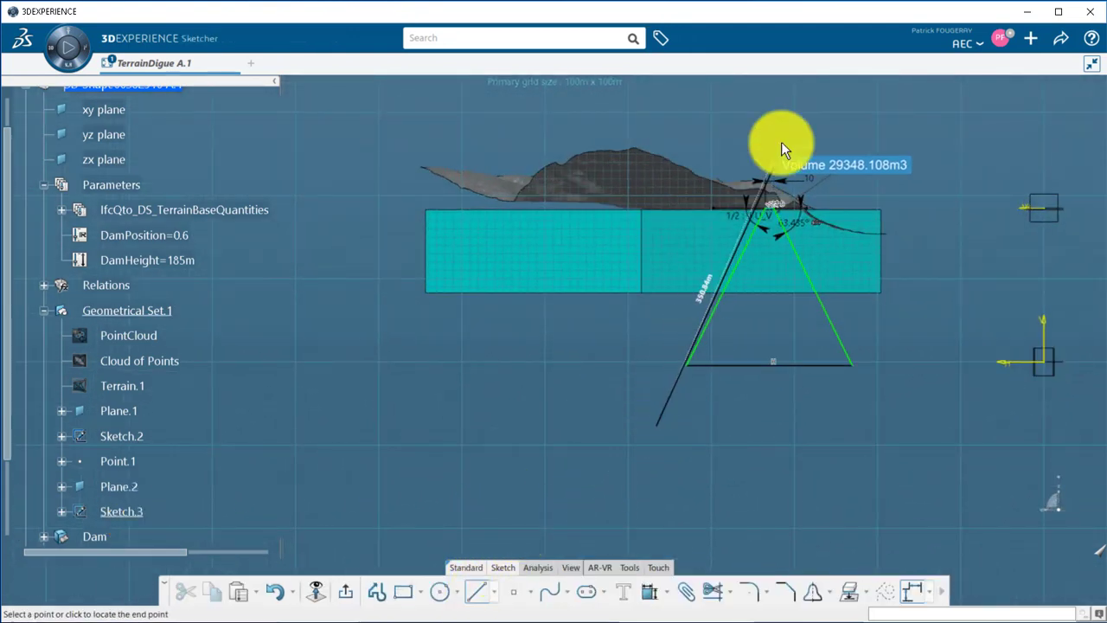
pyautogui.click(822, 90)
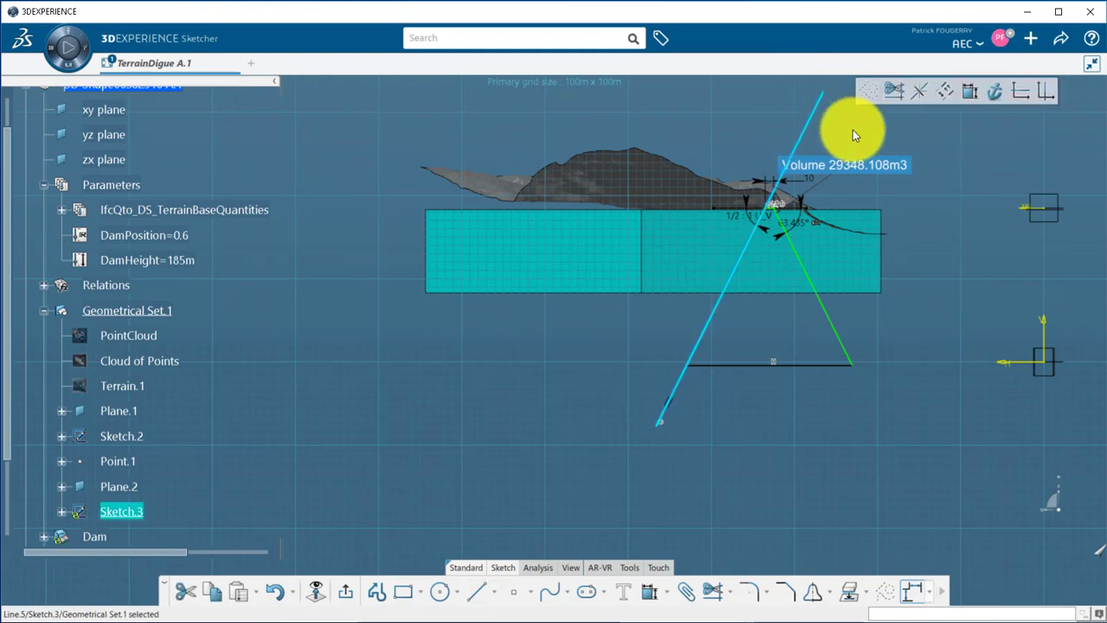
pyautogui.click(941, 591)
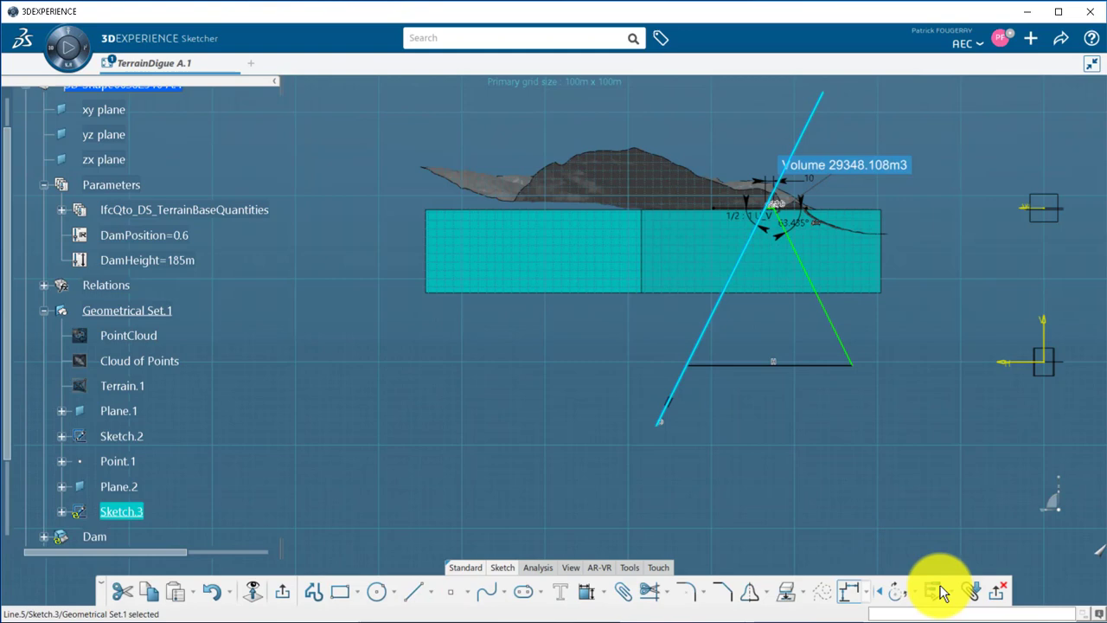
pyautogui.click(933, 591)
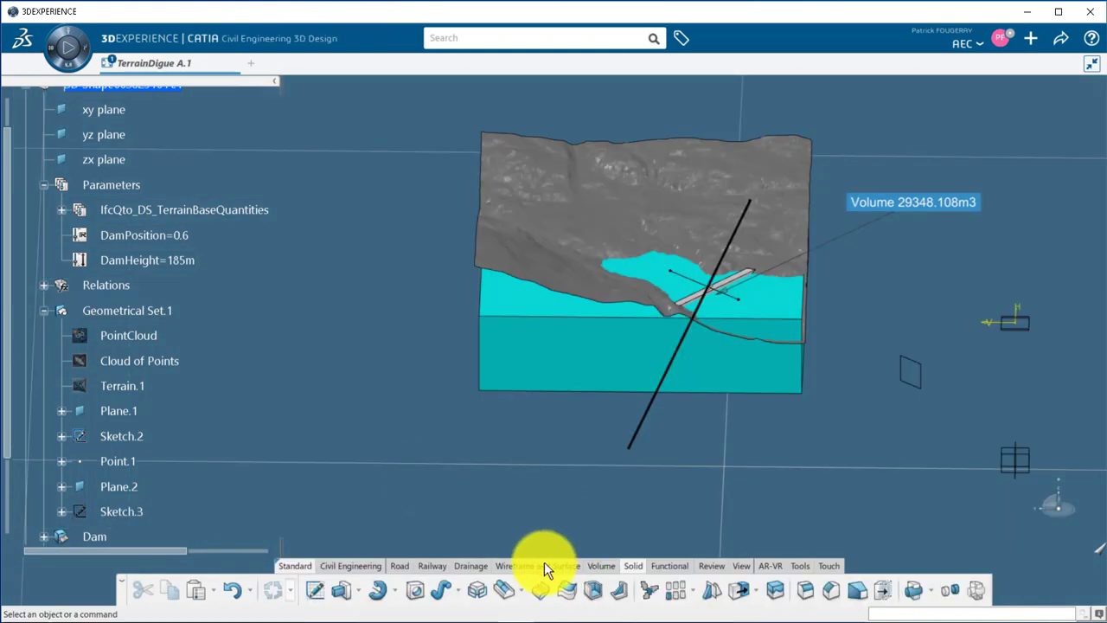
# Extrude the dam line into a 500m surface, Extrude.1
pyautogui.click(545, 566)
pyautogui.click(622, 590)
pyautogui.click(638, 424)
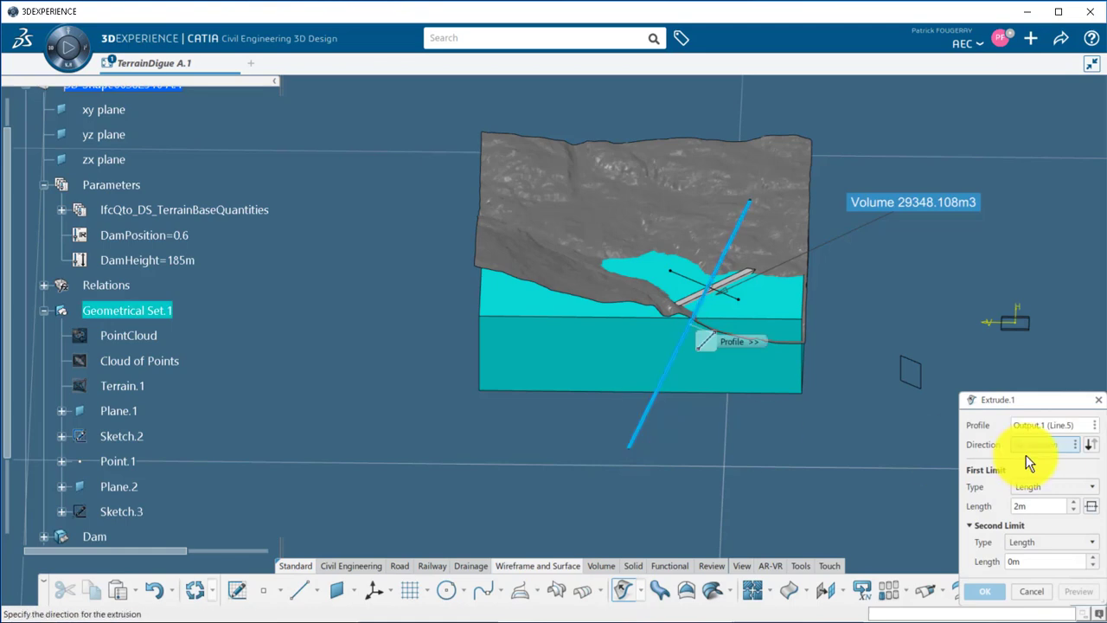
pyautogui.click(1021, 506)
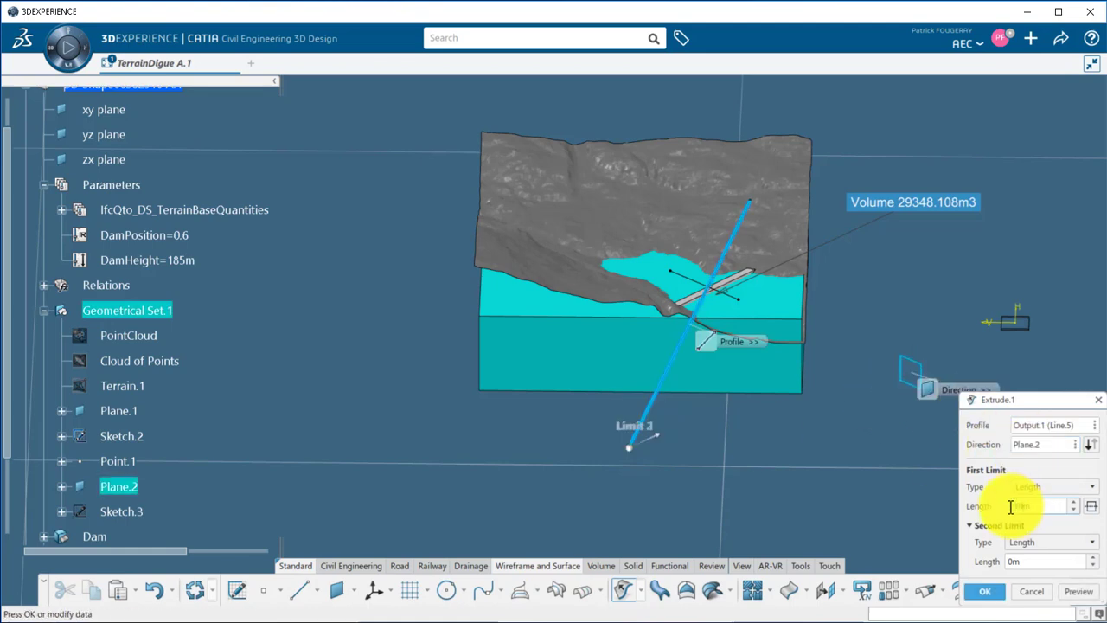
pyautogui.write('500m')
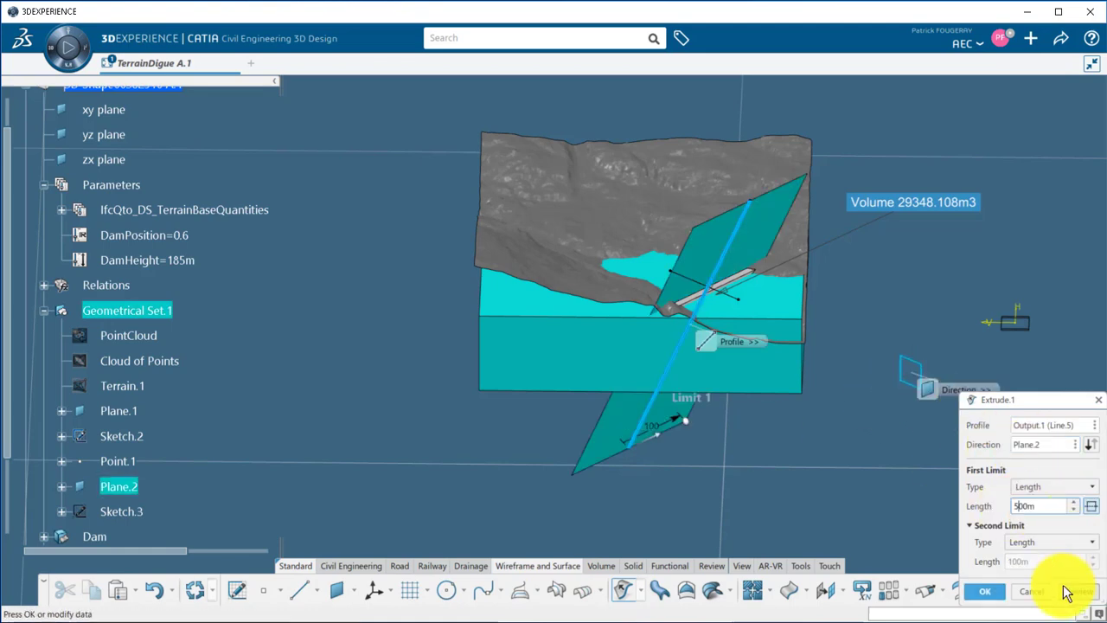
pyautogui.click(990, 593)
# Split the Water pad with Extrude.1, then hide the extruded surface
pyautogui.rightClick(647, 412)
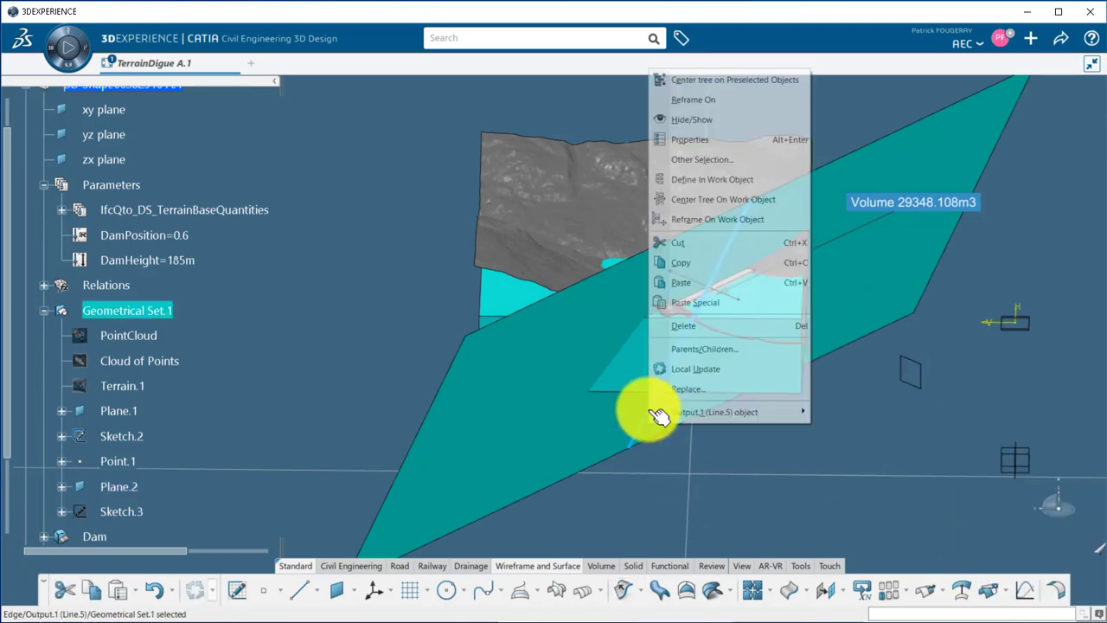
pyautogui.moveTo(433, 341); pyautogui.dragTo(416, 361, button='middle')
pyautogui.scroll(-3, 199, 424)
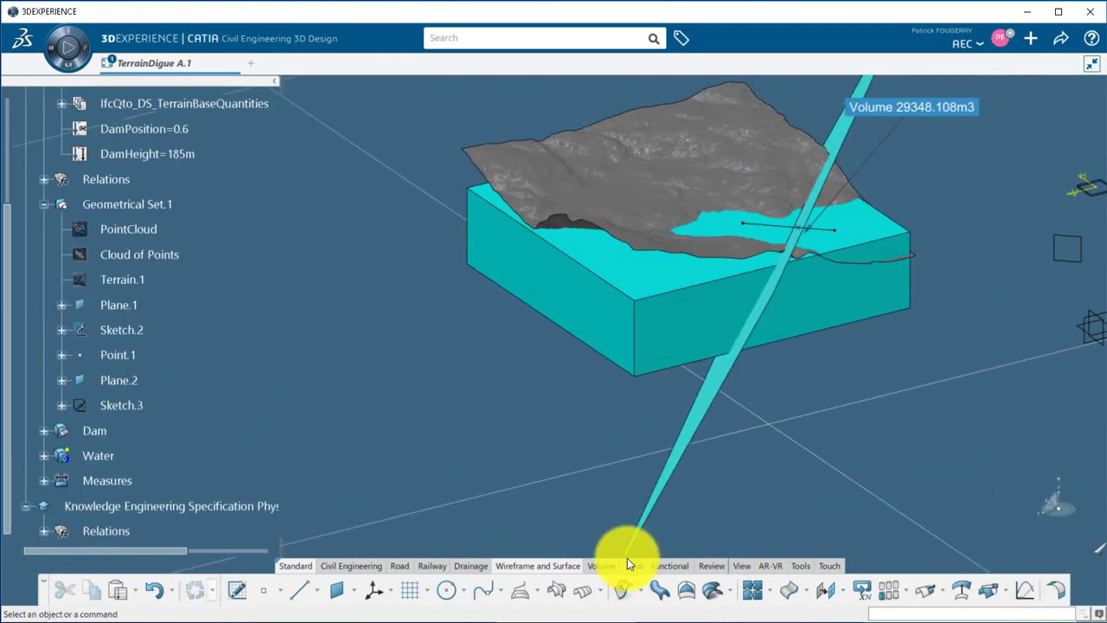
pyautogui.click(633, 566)
pyautogui.click(777, 592)
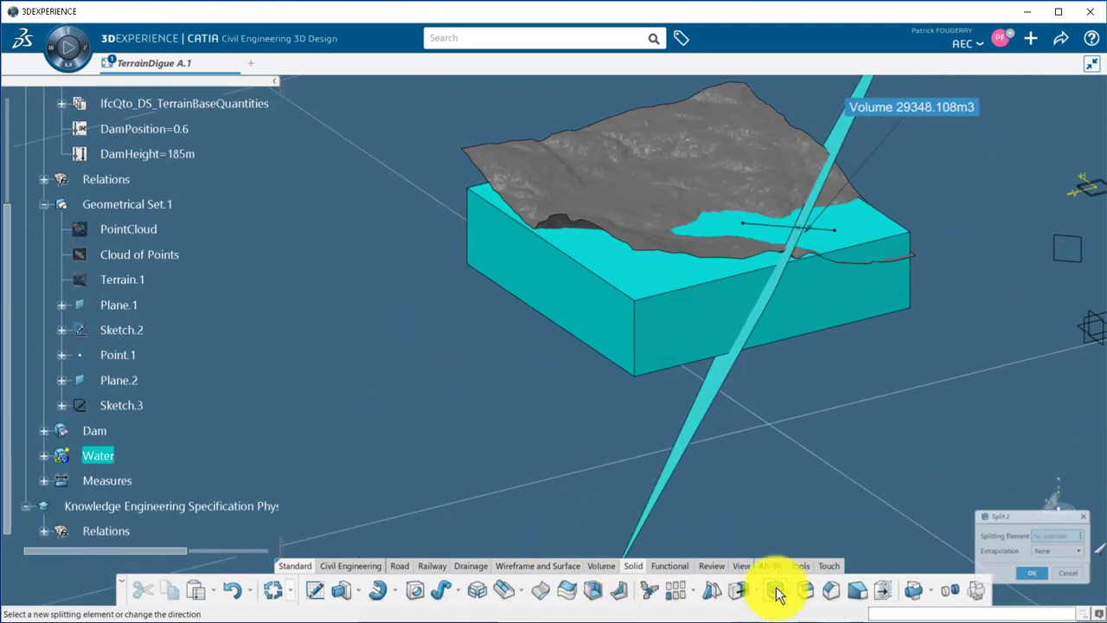
pyautogui.click(816, 210)
pyautogui.click(1032, 592)
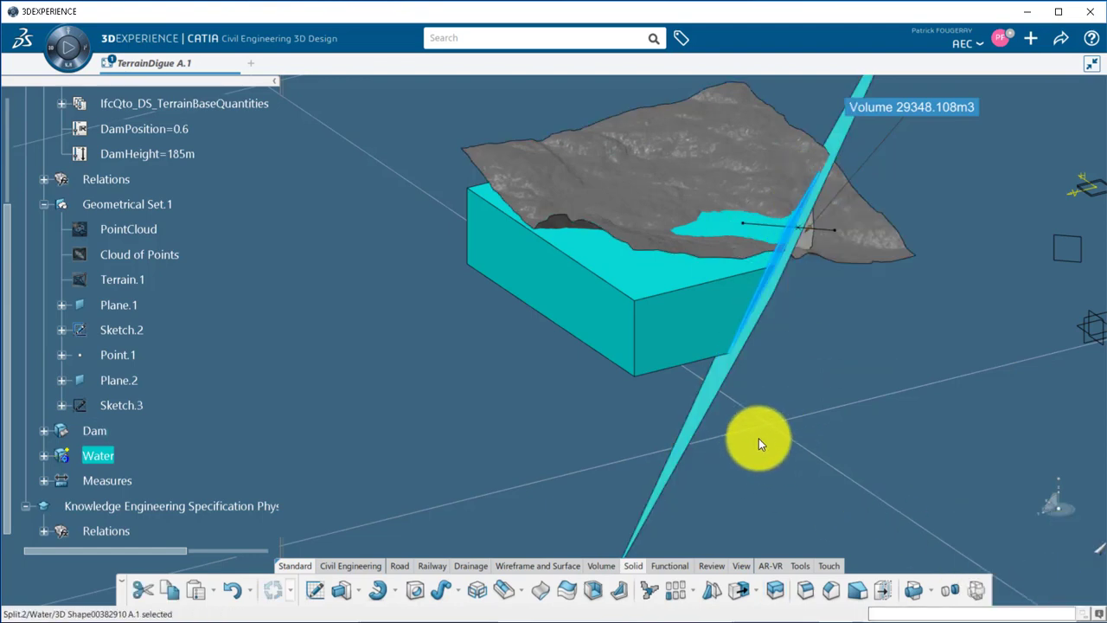
pyautogui.rightClick(696, 432)
pyautogui.click(705, 400)
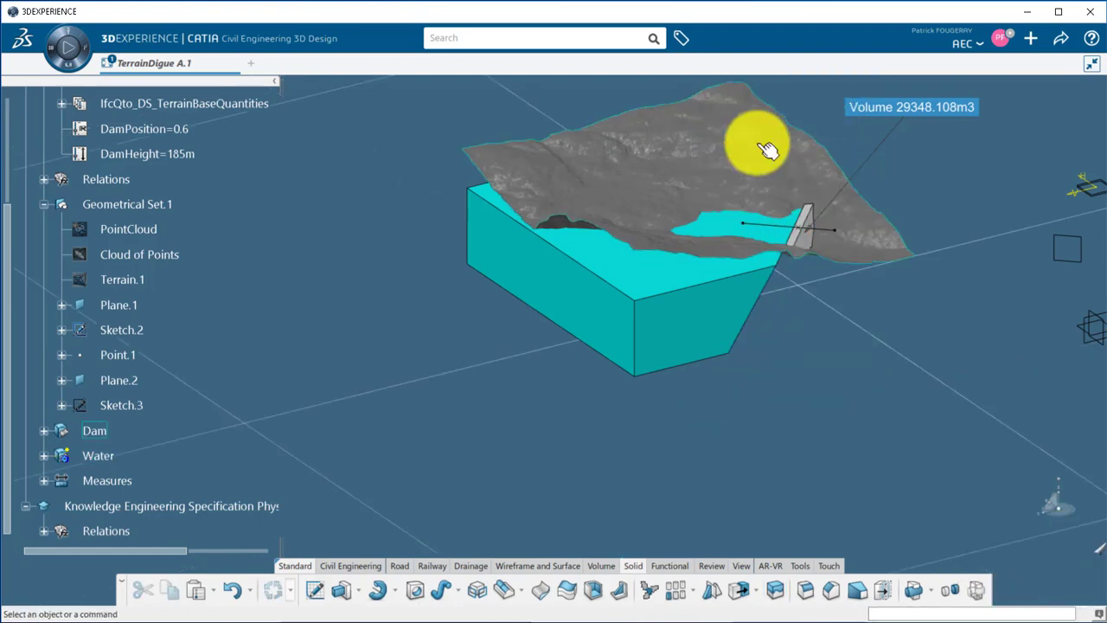
pyautogui.moveTo(766, 148); pyautogui.dragTo(519, 432, button='middle')
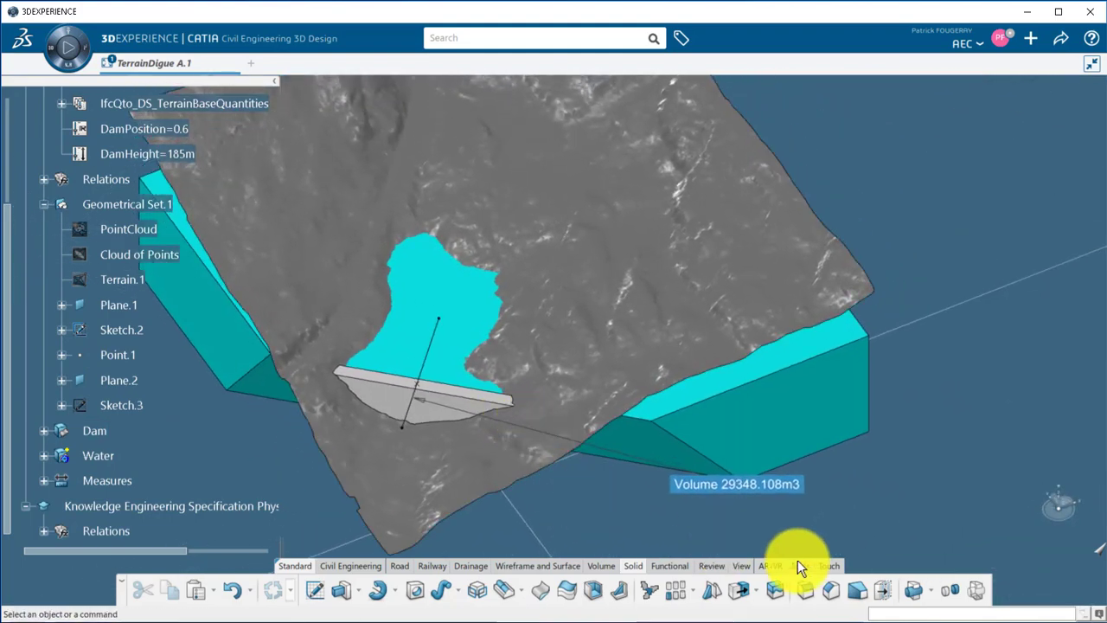
# Measure the Water body's volume and keep the measure
pyautogui.click(800, 566)
pyautogui.click(721, 578)
pyautogui.click(97, 455)
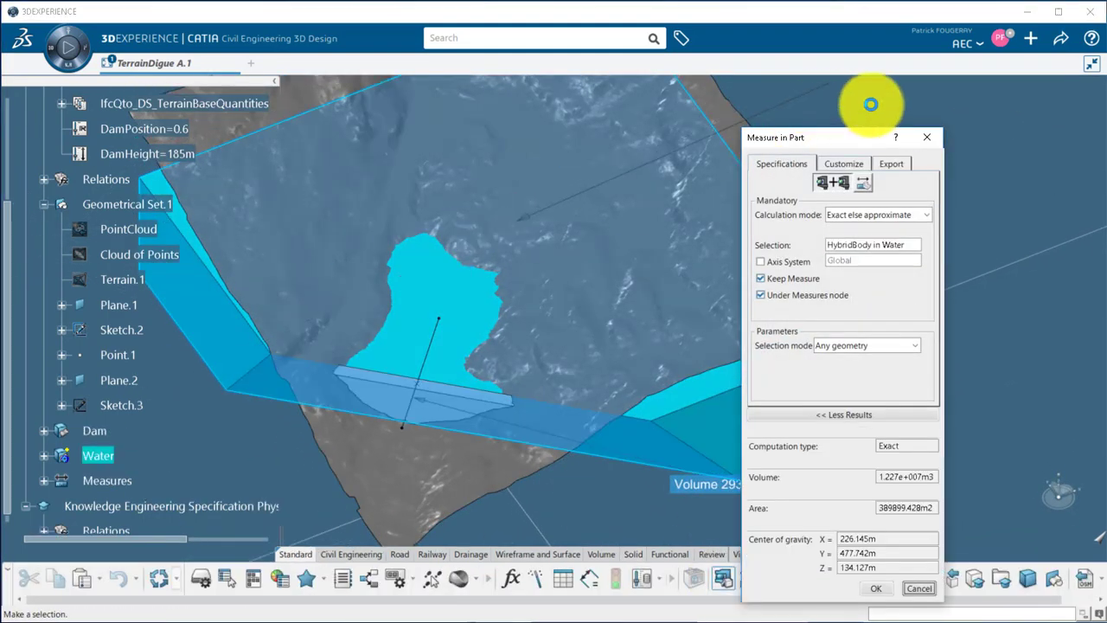
pyautogui.click(876, 588)
pyautogui.moveTo(934, 366); pyautogui.dragTo(638, 341, button='middle')
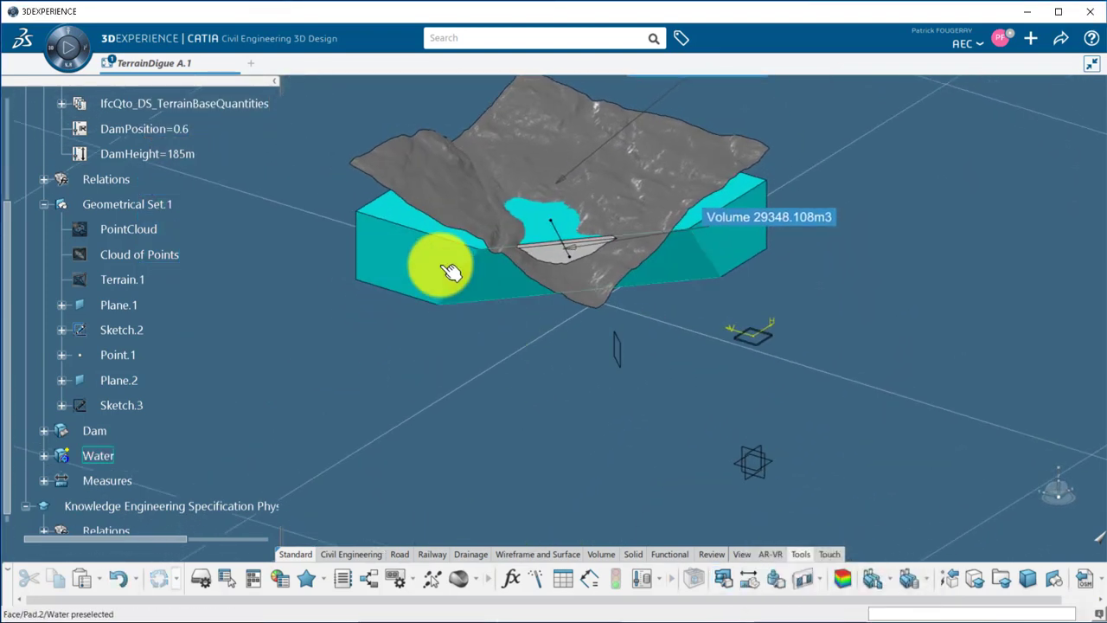
# Split the Water body with the terrain, leaving a 71443.792m3 reservoir
pyautogui.click(45, 456)
pyautogui.click(633, 554)
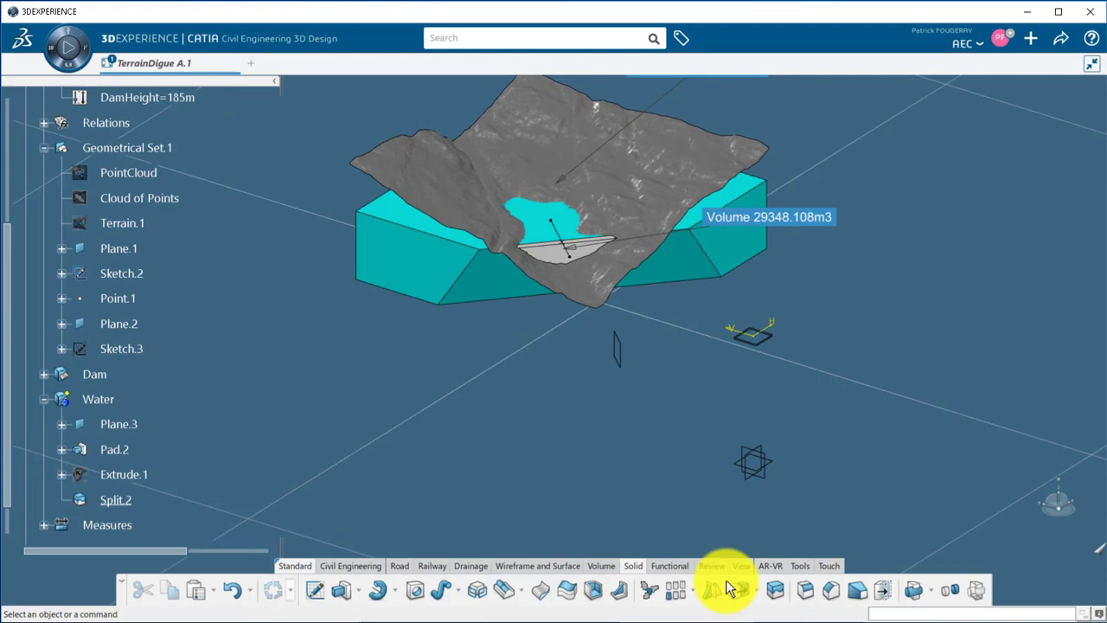
pyautogui.click(647, 593)
pyautogui.click(617, 148)
pyautogui.click(1029, 591)
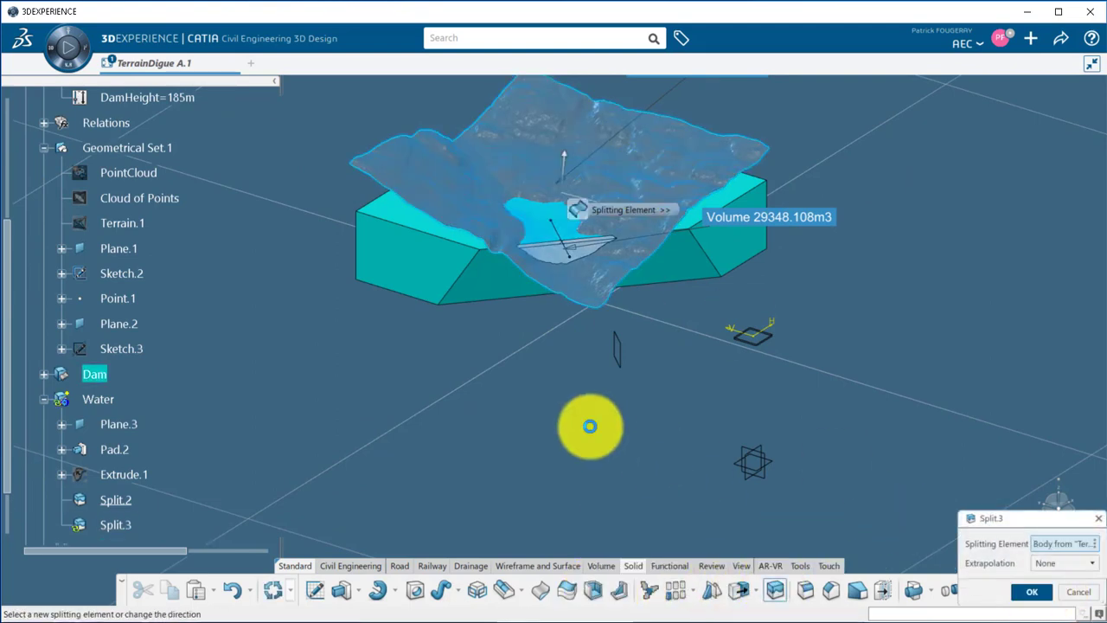
pyautogui.moveTo(523, 375); pyautogui.dragTo(840, 342, button='middle')
# Try DamHeight values of 190m, 175m and 185m
pyautogui.click(43, 148)
pyautogui.click(44, 199)
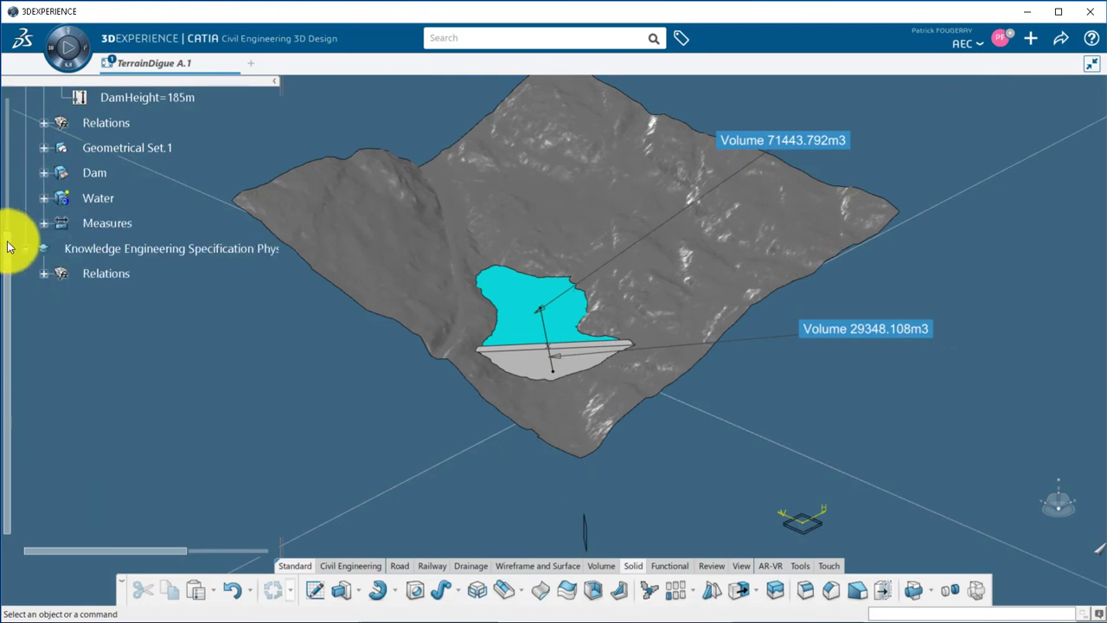
pyautogui.scroll(3, 78, 259)
pyautogui.doubleClick(173, 275)
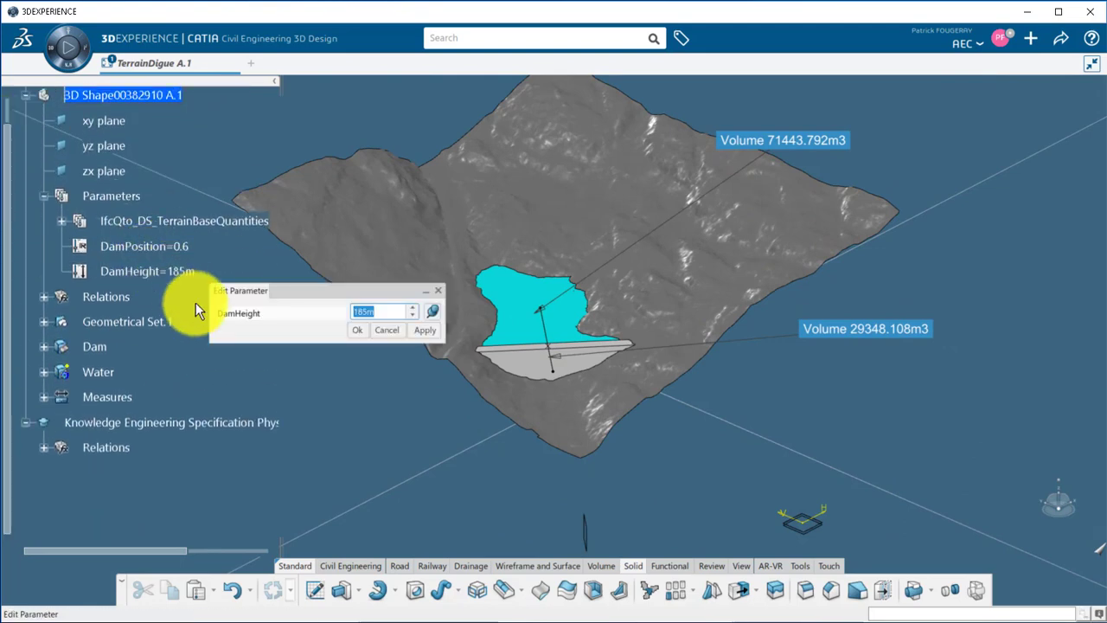
pyautogui.write('190')
pyautogui.press('Return')
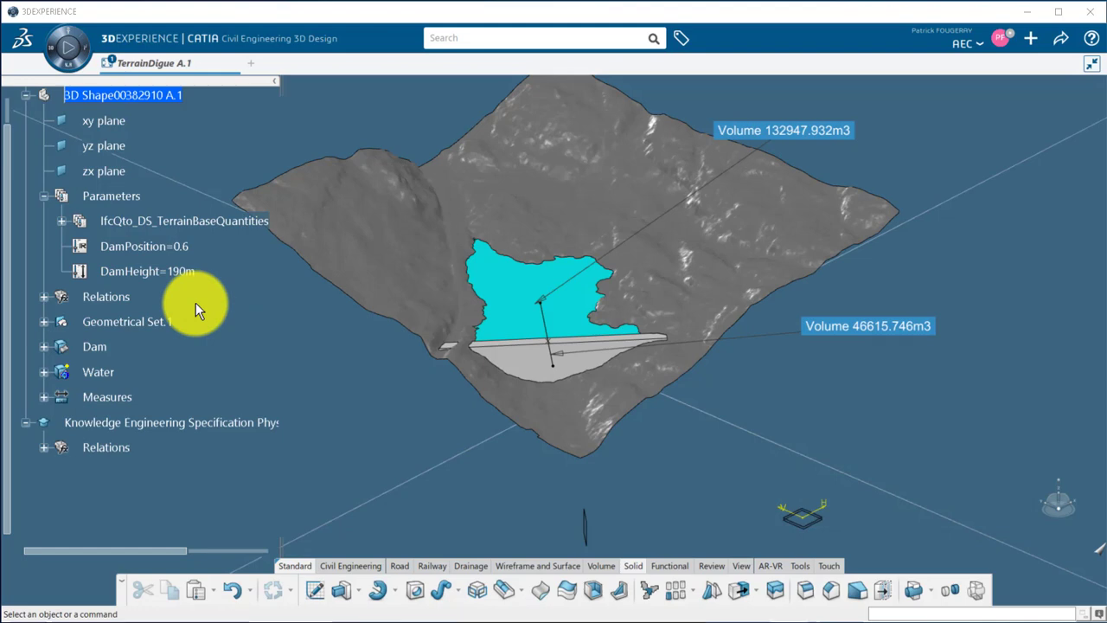
pyautogui.doubleClick(192, 275)
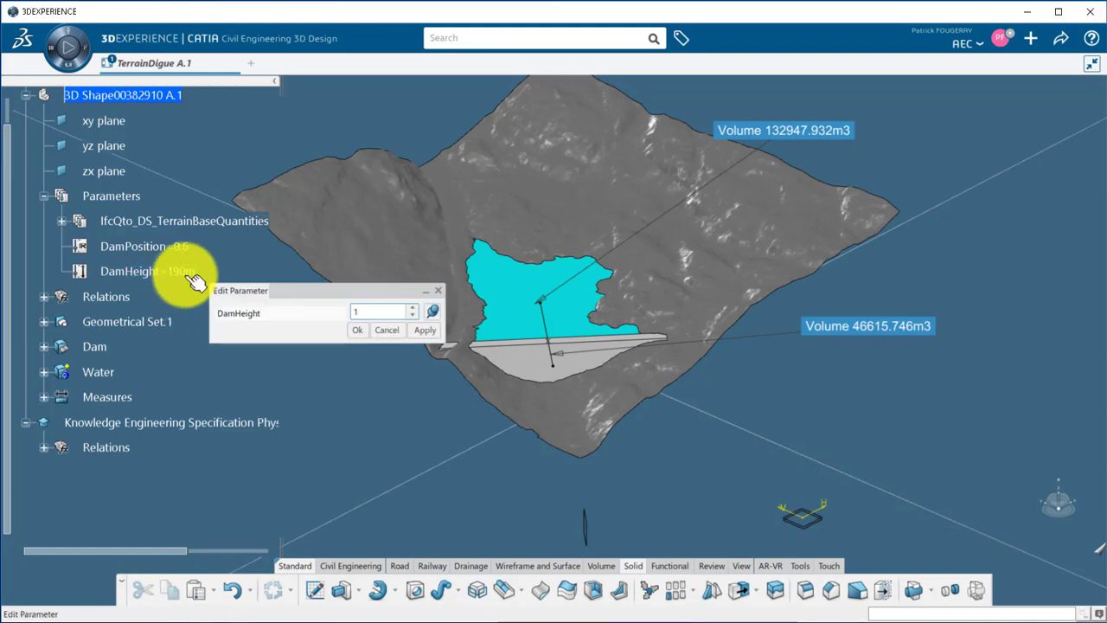
pyautogui.press('Return')
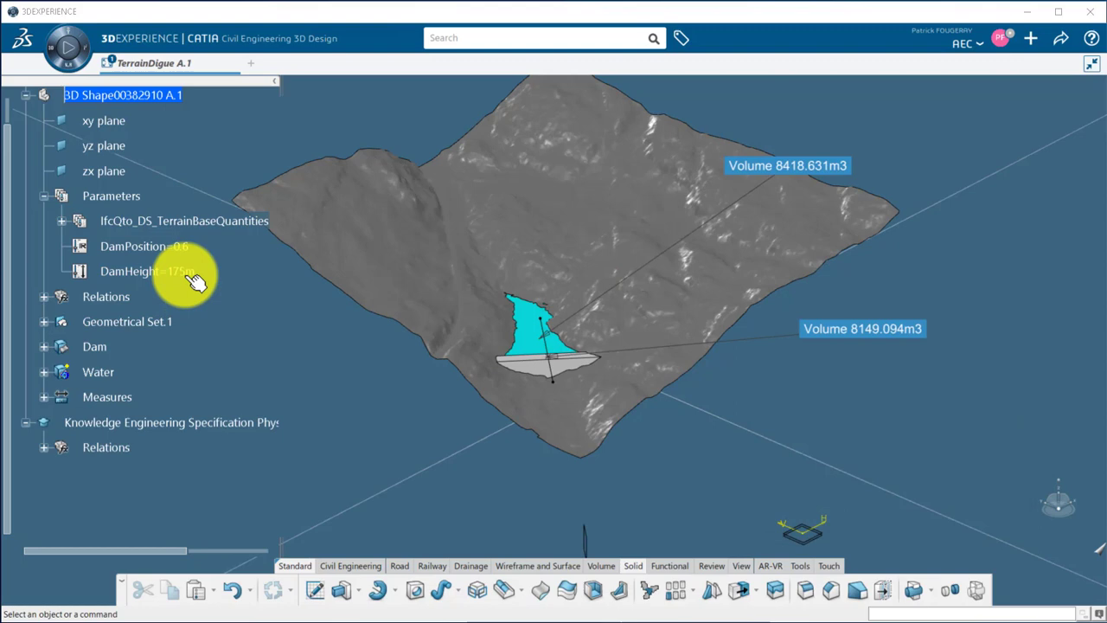
pyautogui.doubleClick(195, 278)
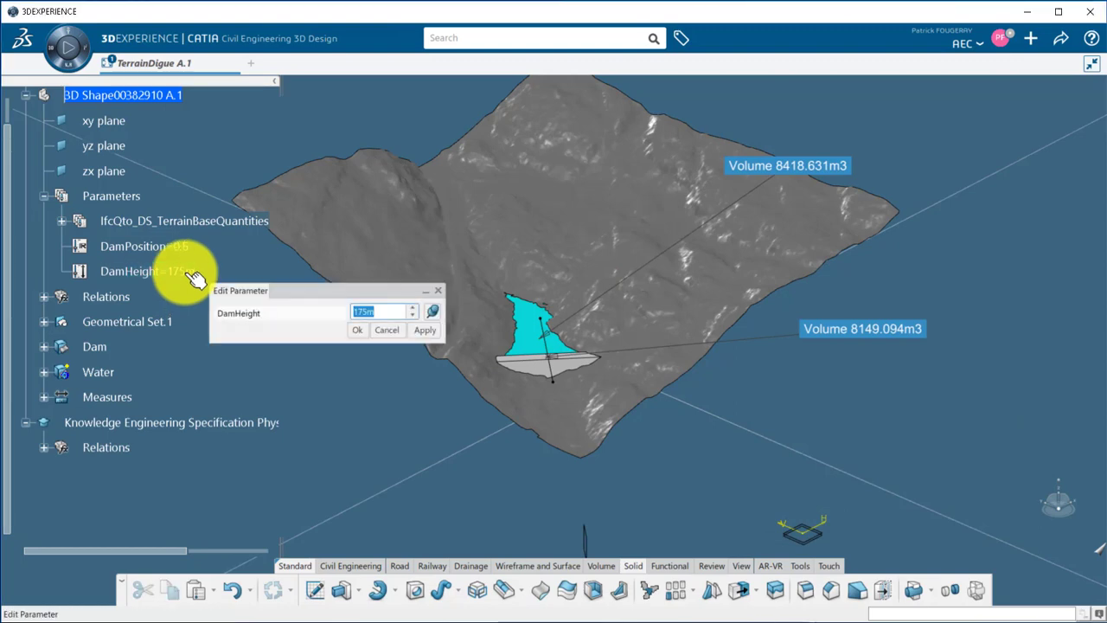
pyautogui.write('185')
pyautogui.press('Return')
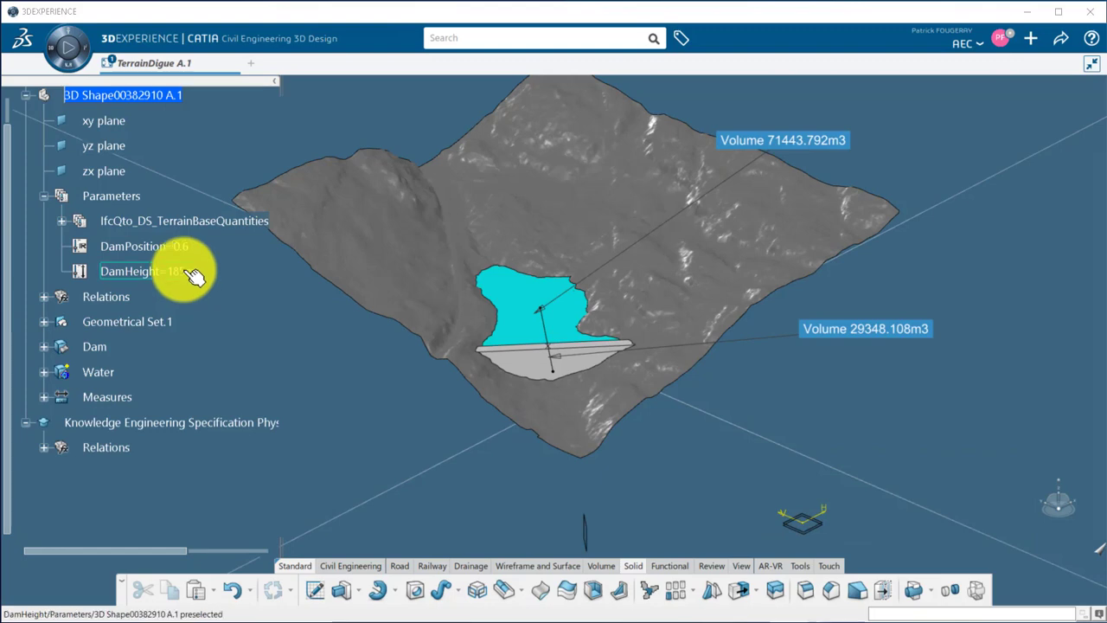
# Try DamPosition 0.4, then set it back to 0.5
pyautogui.doubleClick(183, 251)
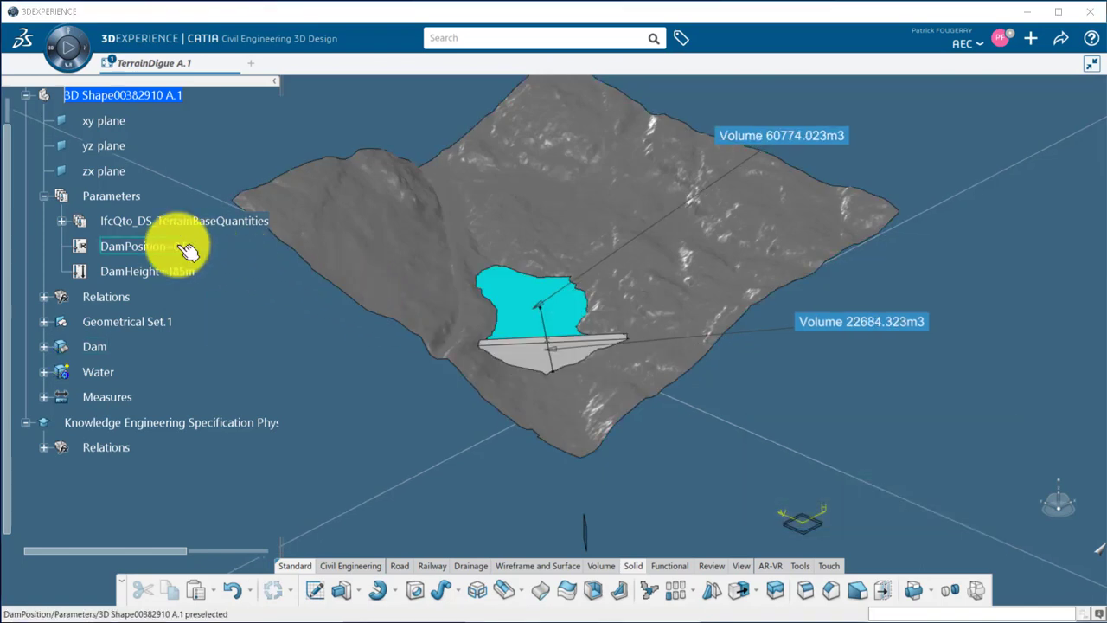
pyautogui.doubleClick(186, 249)
pyautogui.write('0.4')
pyautogui.press('Return')
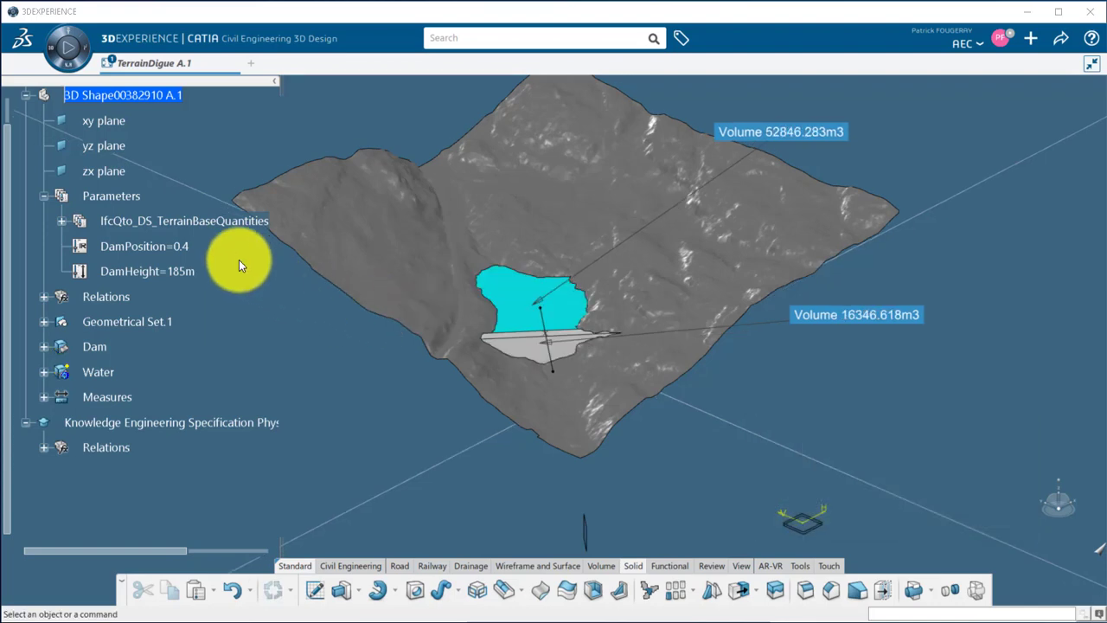
pyautogui.doubleClick(189, 247)
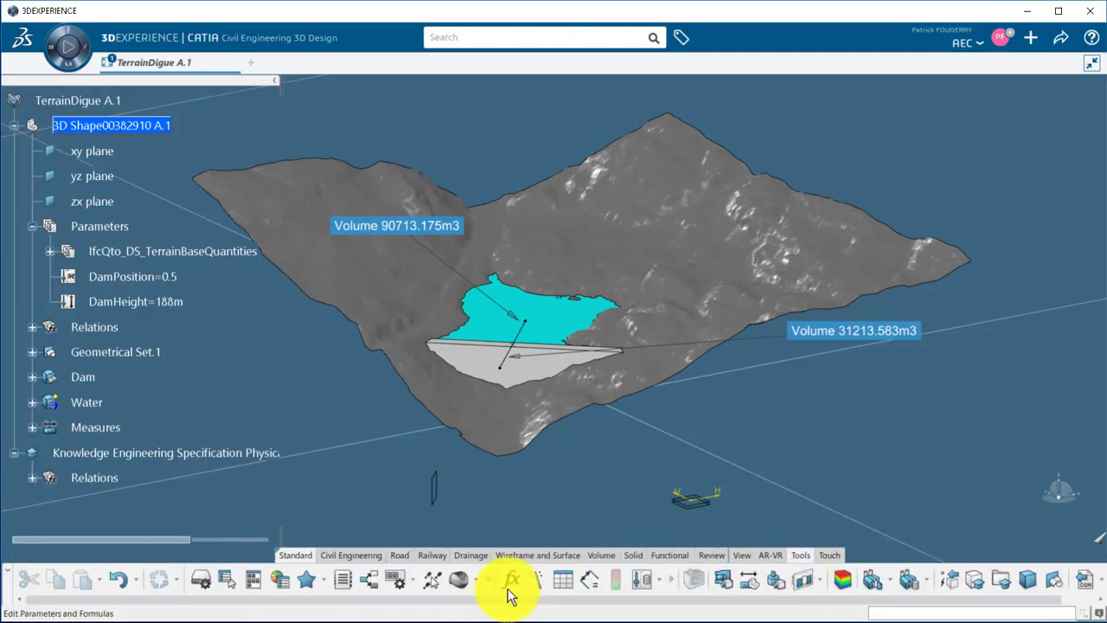
# Create Volume parameter VolumeWater with formula smartVolume(Water), reading 90713.175m3
pyautogui.click(510, 579)
pyautogui.click(180, 463)
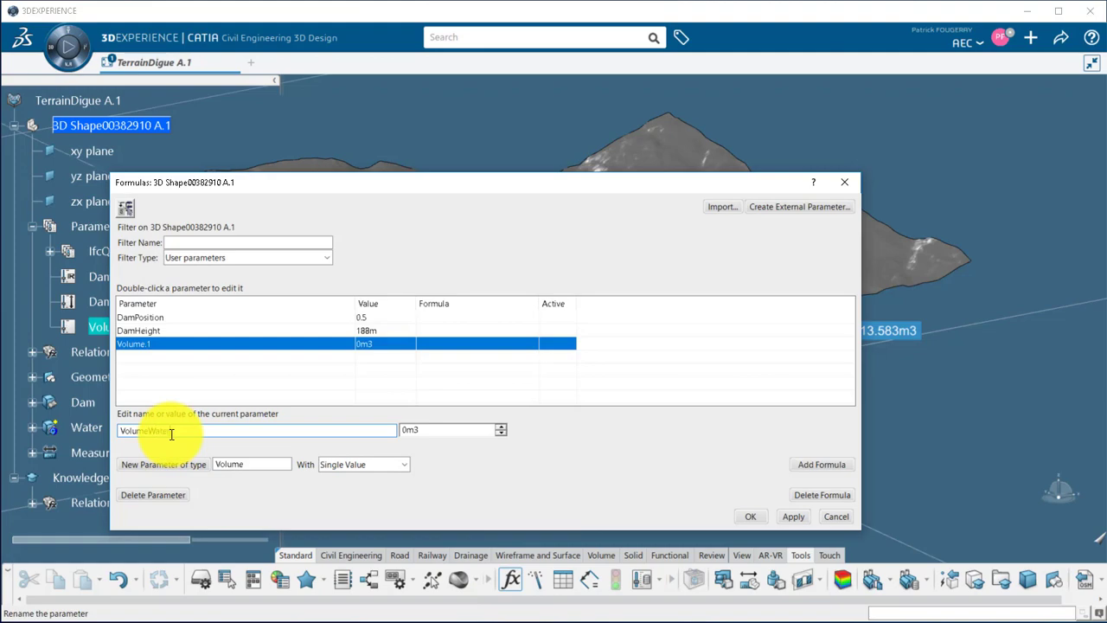
pyautogui.click(821, 464)
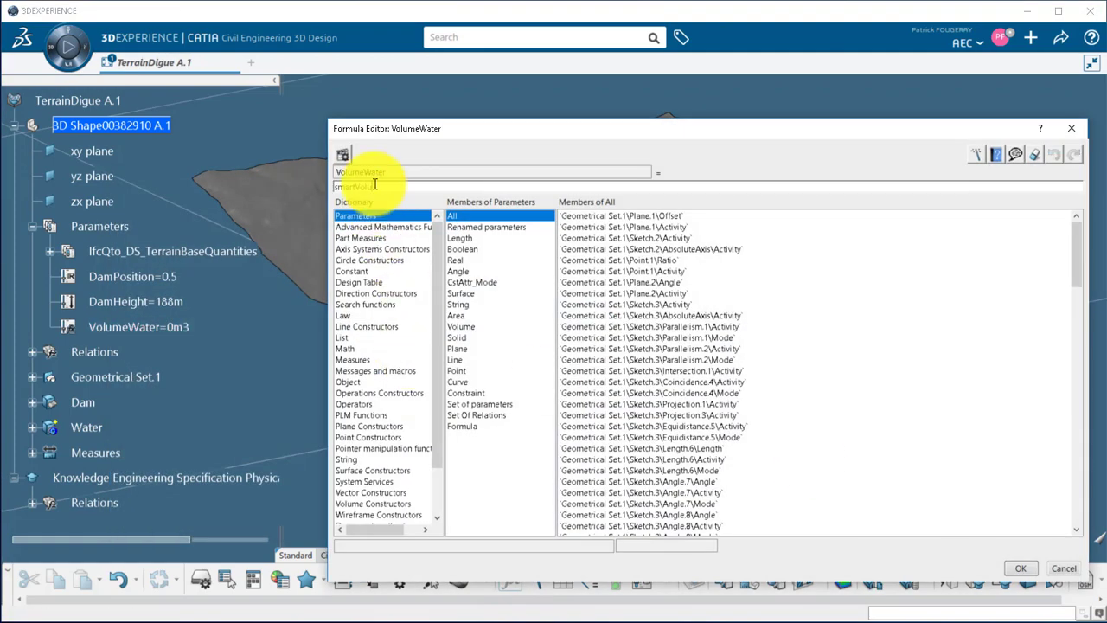
pyautogui.click(50, 426)
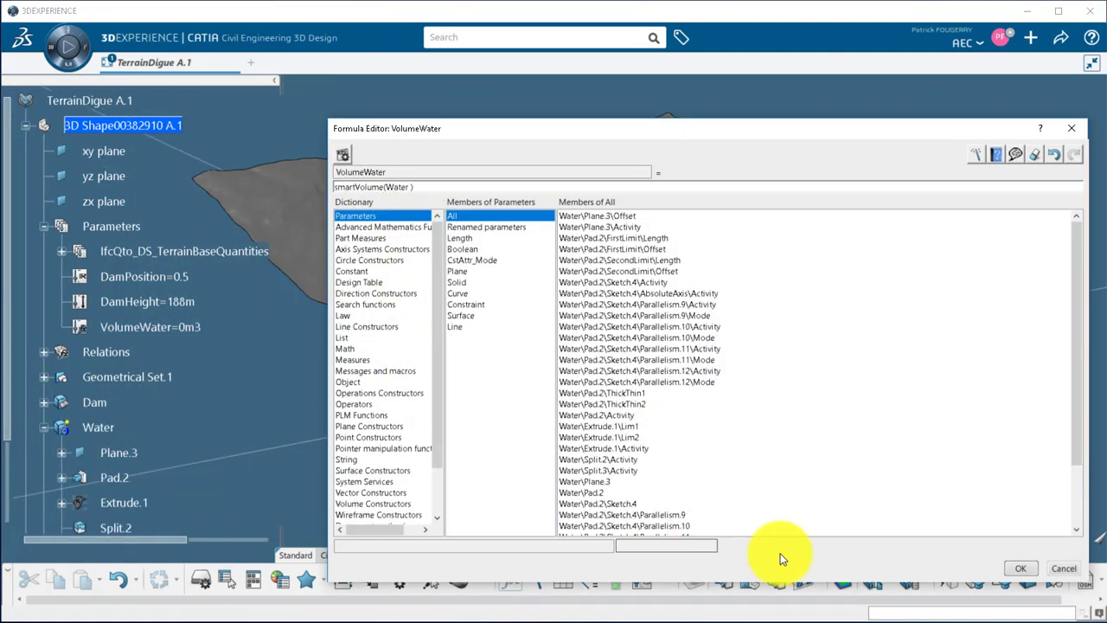
pyautogui.click(1021, 568)
pyautogui.click(647, 353)
pyautogui.click(750, 514)
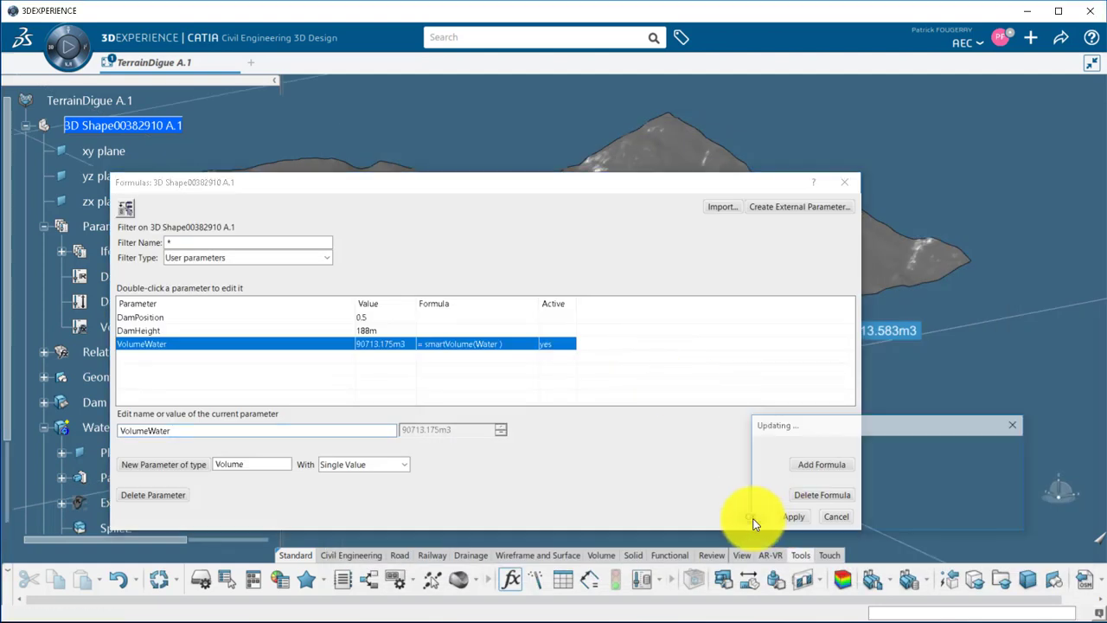
pyautogui.click(49, 36)
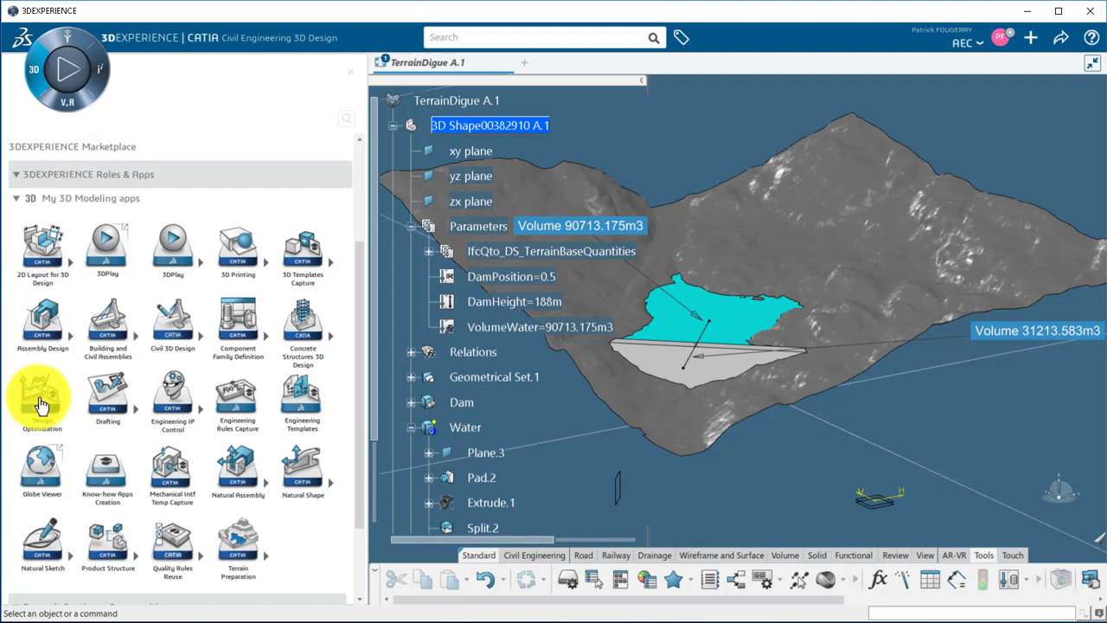
# In Design Optimization, create a Target Value optimization of VolumeWater targeting 40000m3
pyautogui.click(38, 398)
pyautogui.click(619, 590)
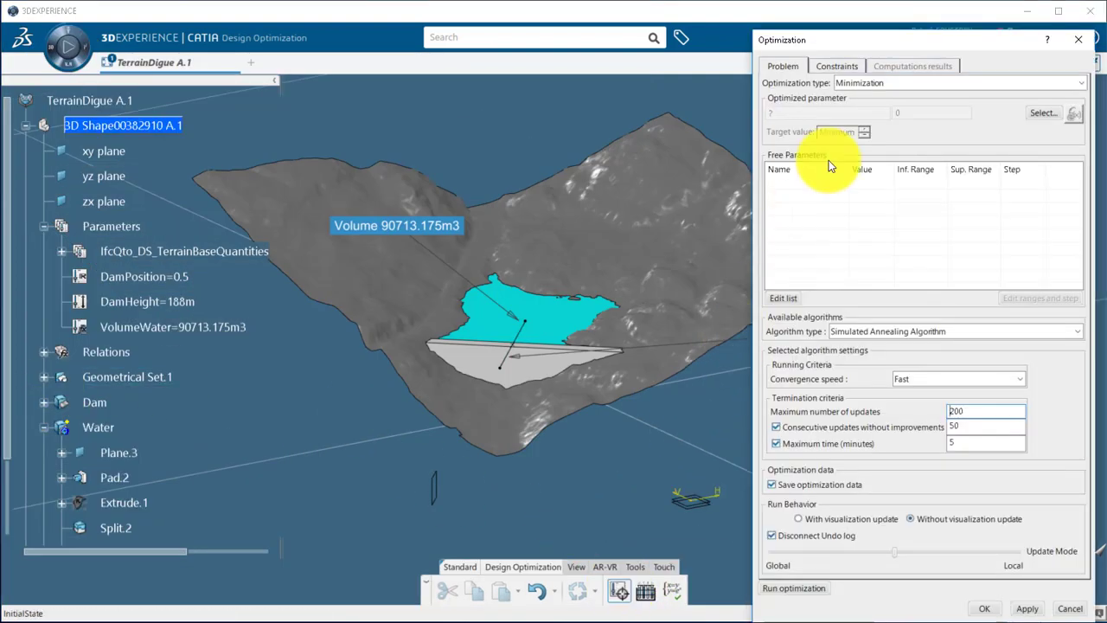
pyautogui.click(906, 82)
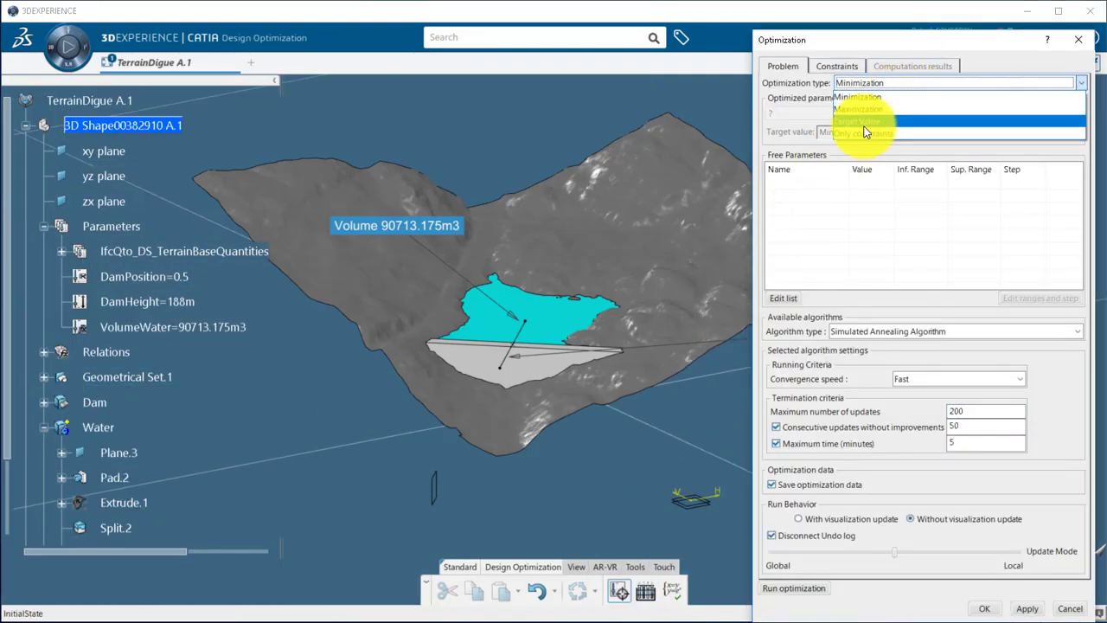
pyautogui.click(866, 122)
pyautogui.click(1039, 113)
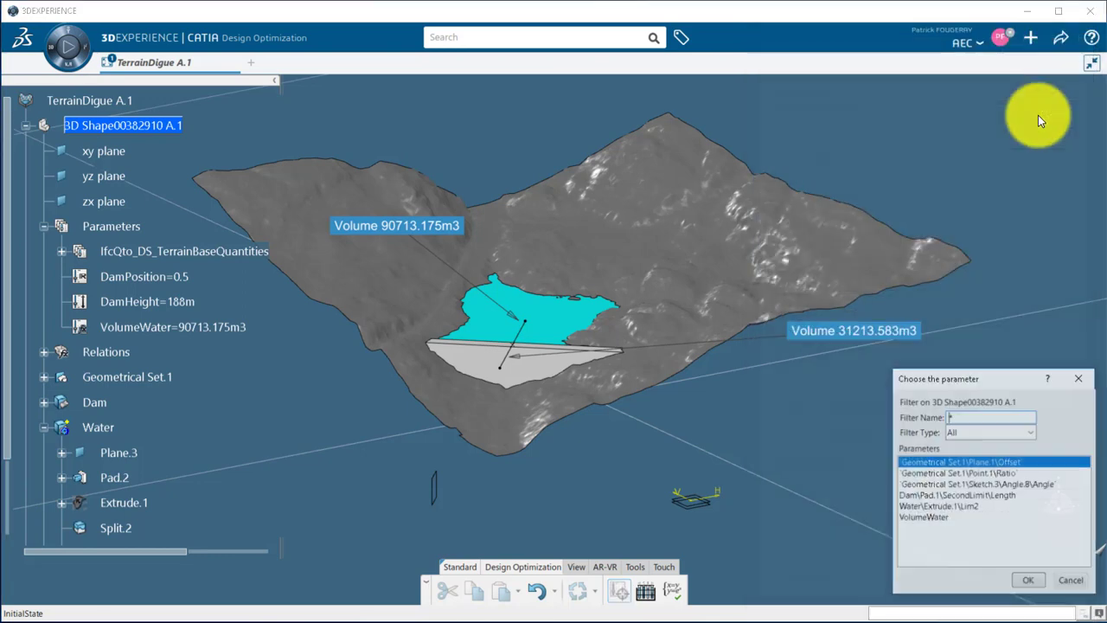
pyautogui.click(943, 518)
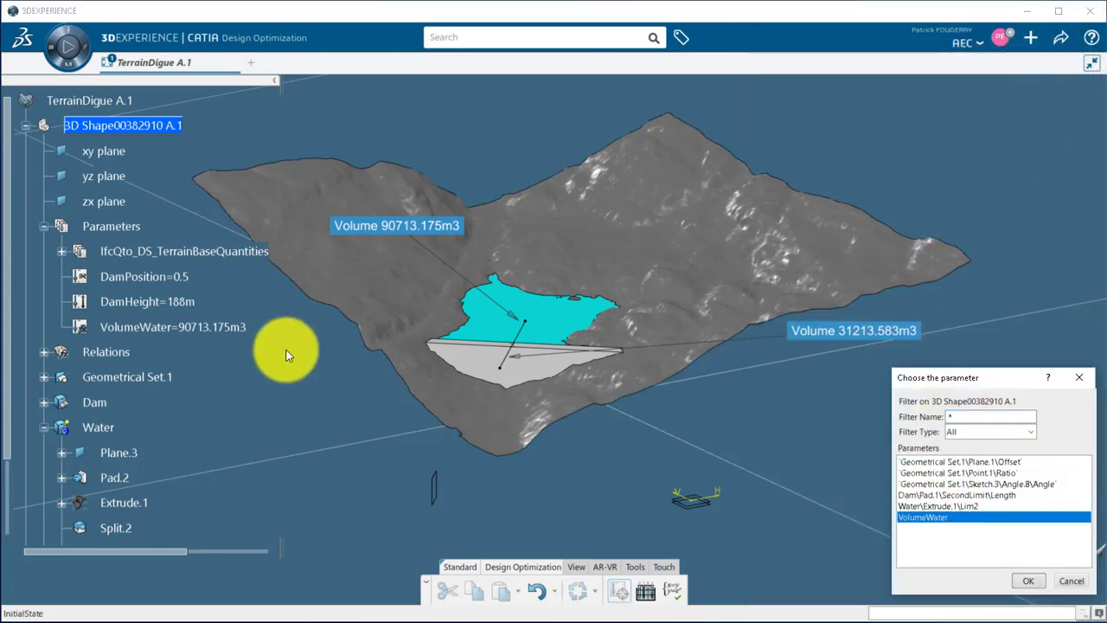
pyautogui.click(1029, 580)
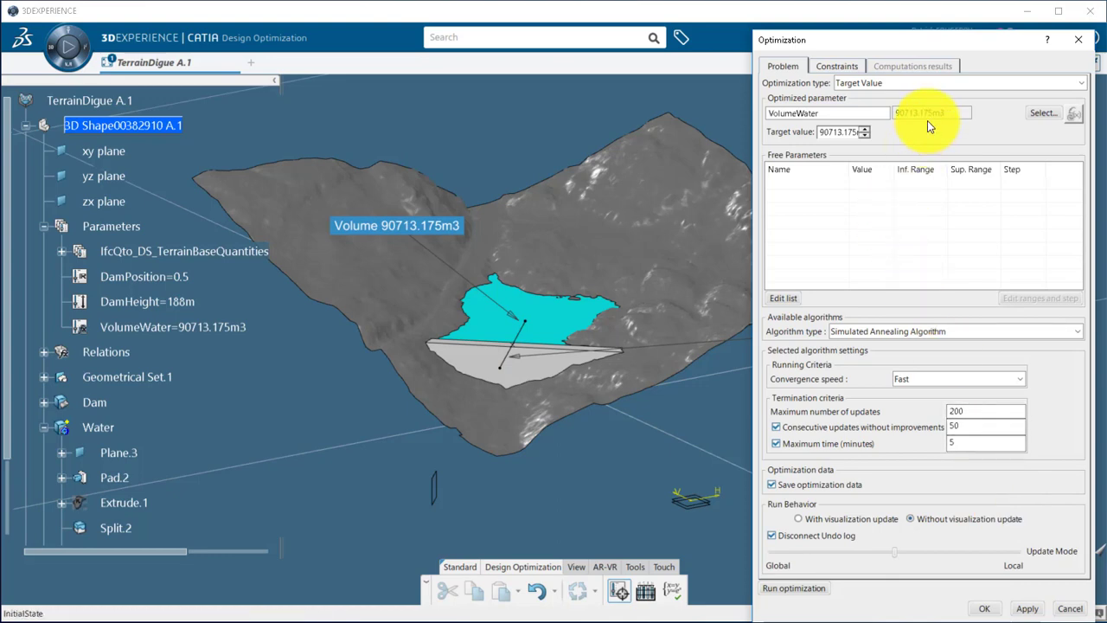
pyautogui.moveTo(838, 128); pyautogui.dragTo(892, 129)
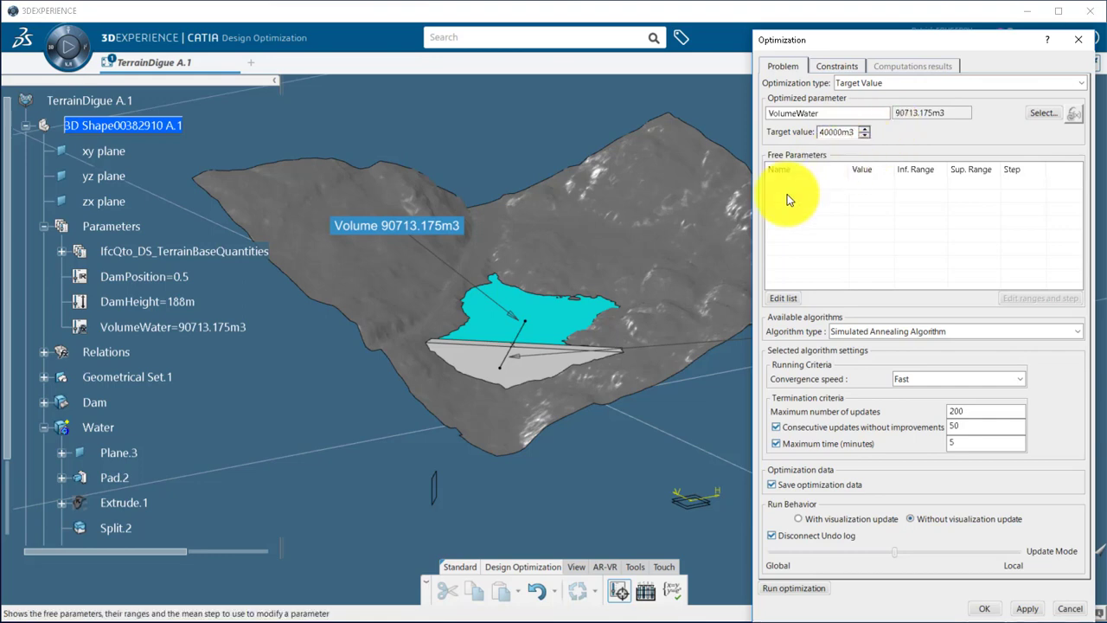
# Add DamHeight and DamPosition as the optimization's free parameters
pyautogui.click(783, 298)
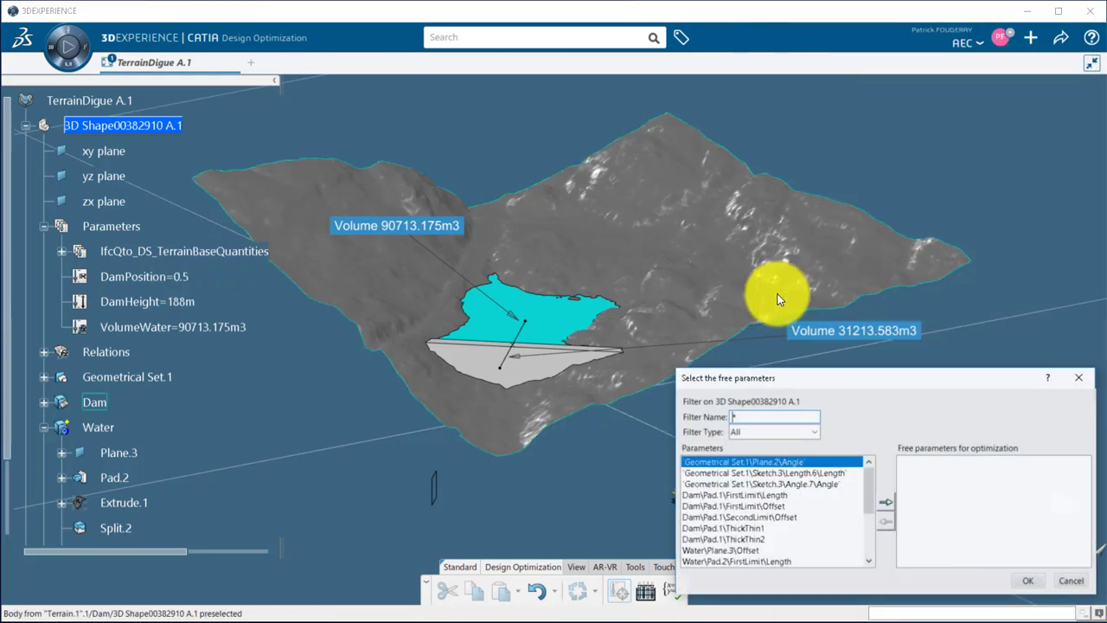
pyautogui.click(185, 301)
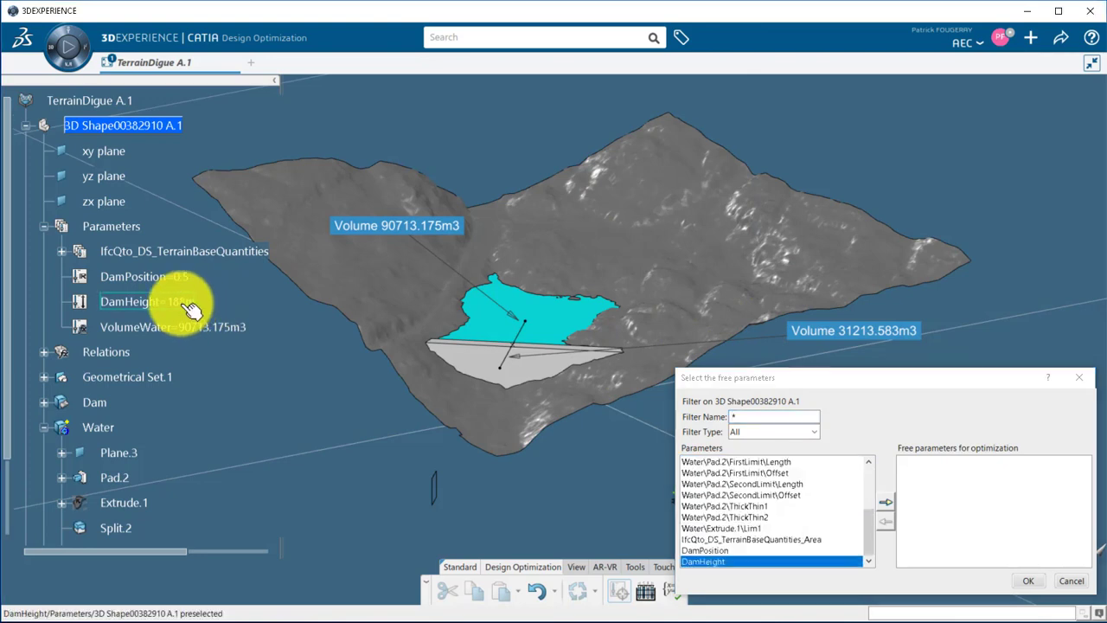
pyautogui.click(880, 502)
pyautogui.click(170, 277)
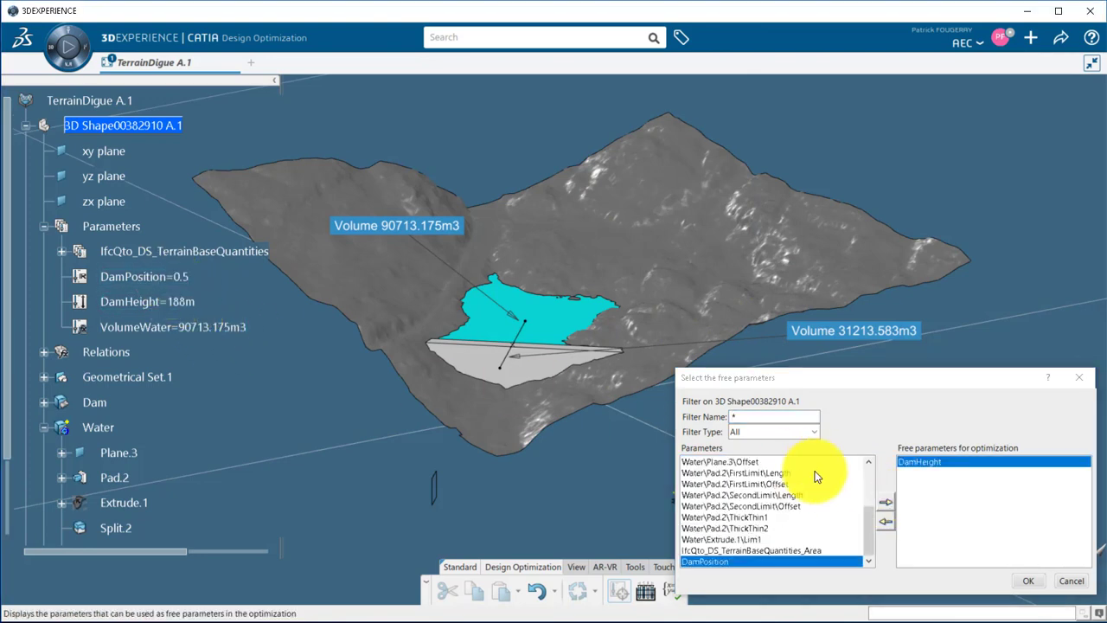
pyautogui.click(887, 503)
pyautogui.click(1034, 581)
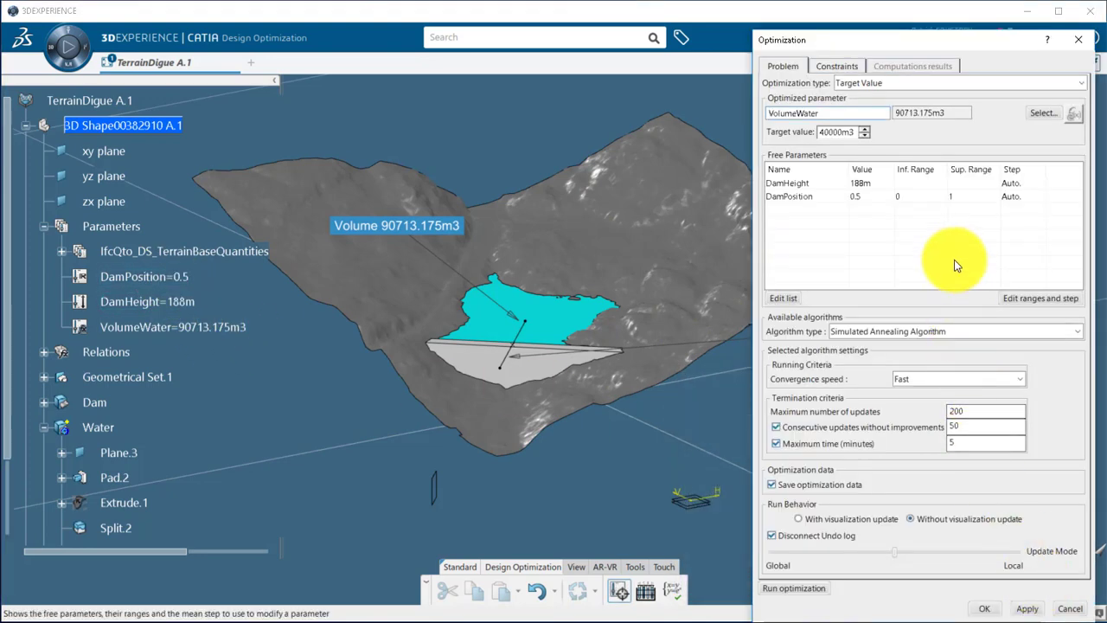
# Limit DamPosition's range to between 0.4 and 0.7
pyautogui.click(949, 196)
pyautogui.click(1007, 297)
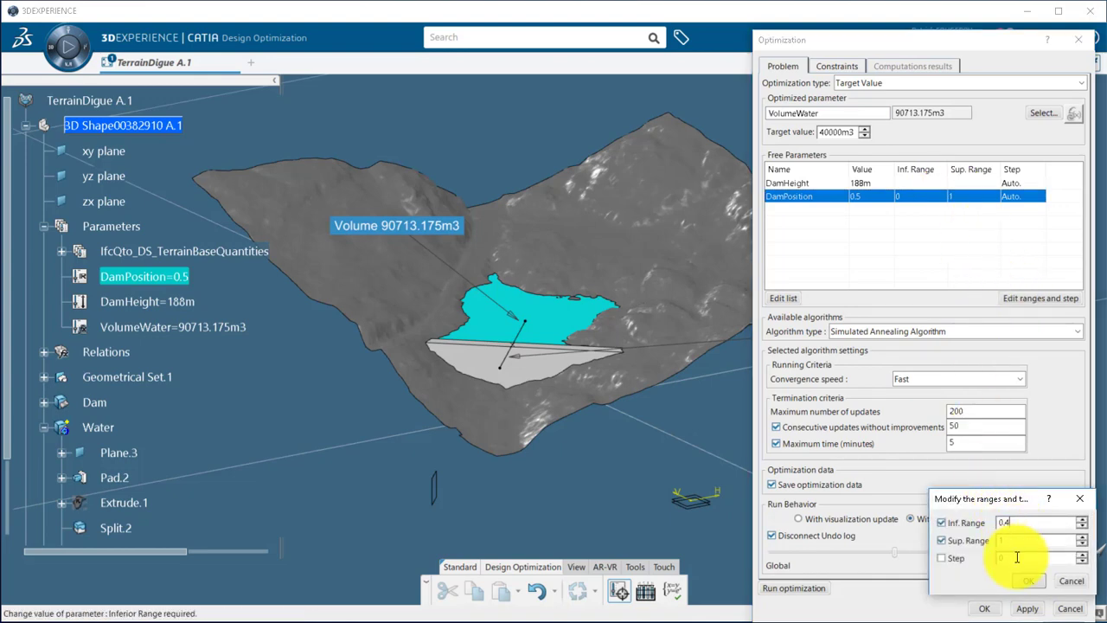
pyautogui.click(994, 540)
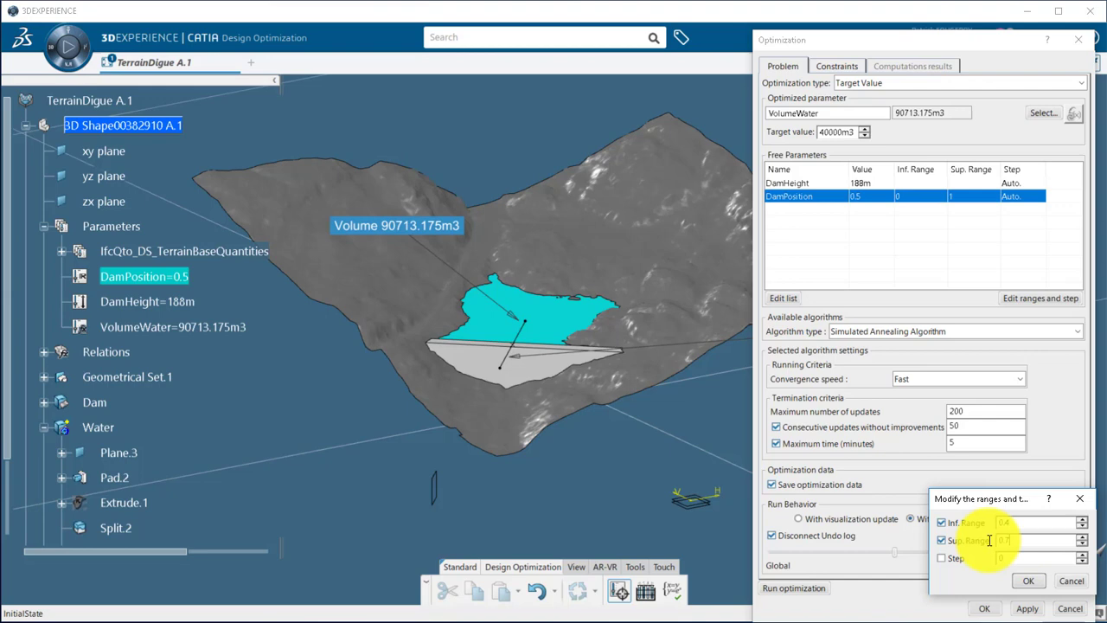
pyautogui.click(1023, 582)
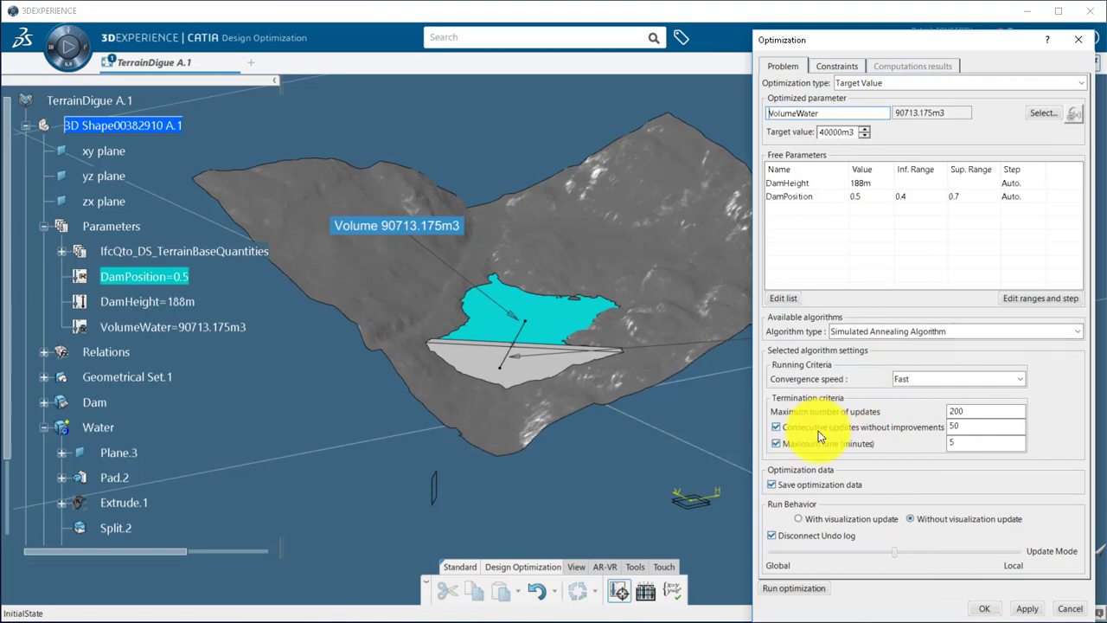
# Run the optimization with visualization, reaching 40000.795m3 at DamHeight 182.308m, then update
pyautogui.click(797, 519)
pyautogui.click(802, 588)
pyautogui.click(650, 348)
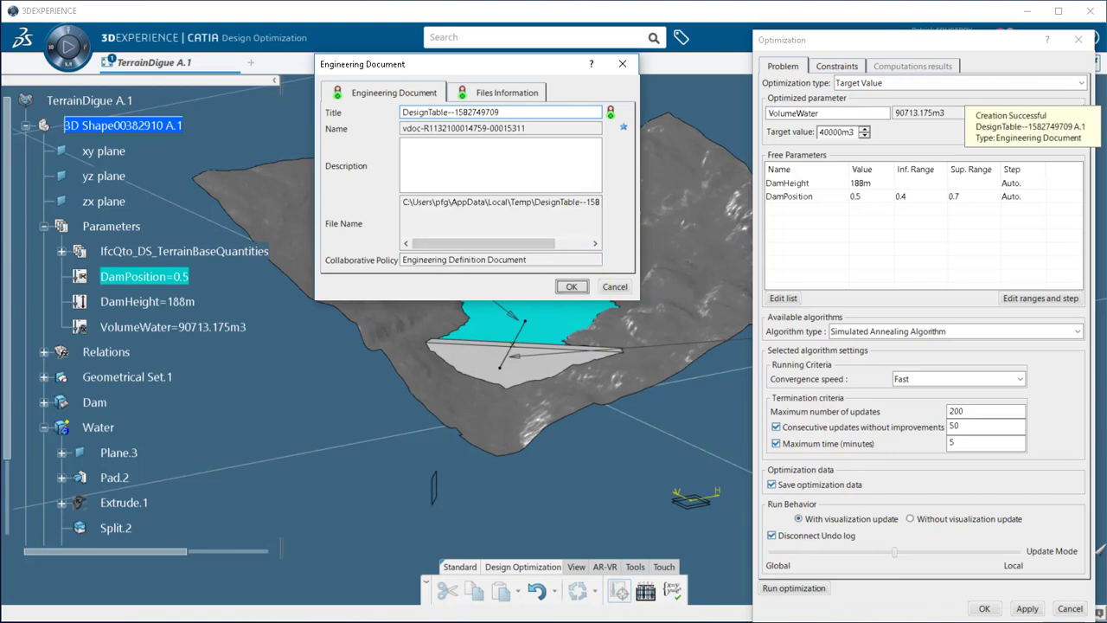
pyautogui.click(570, 286)
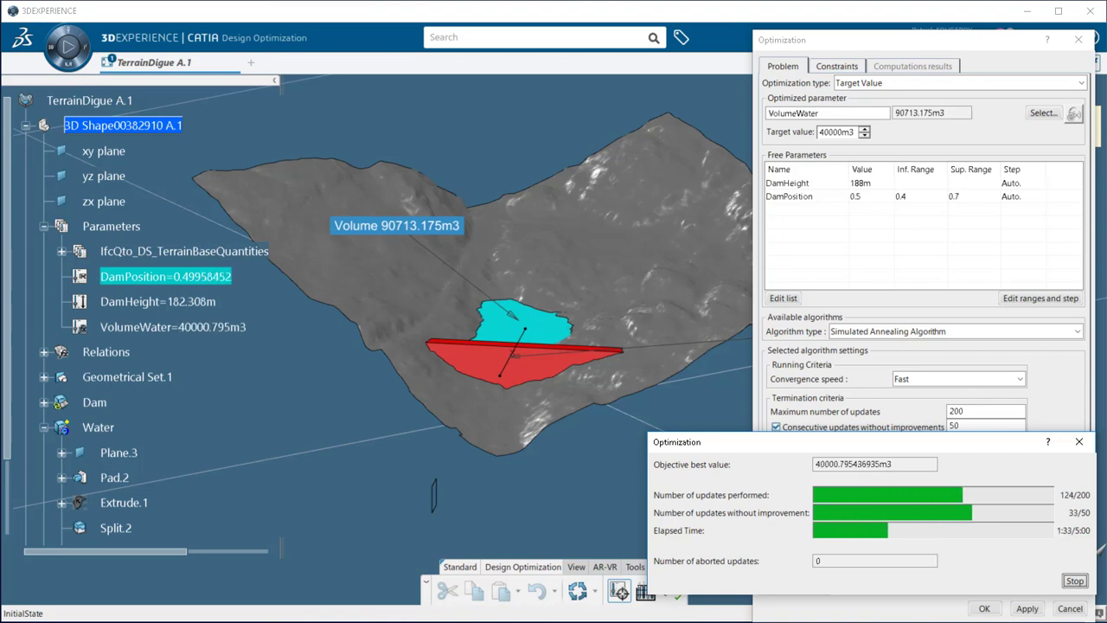
pyautogui.click(984, 608)
pyautogui.click(577, 591)
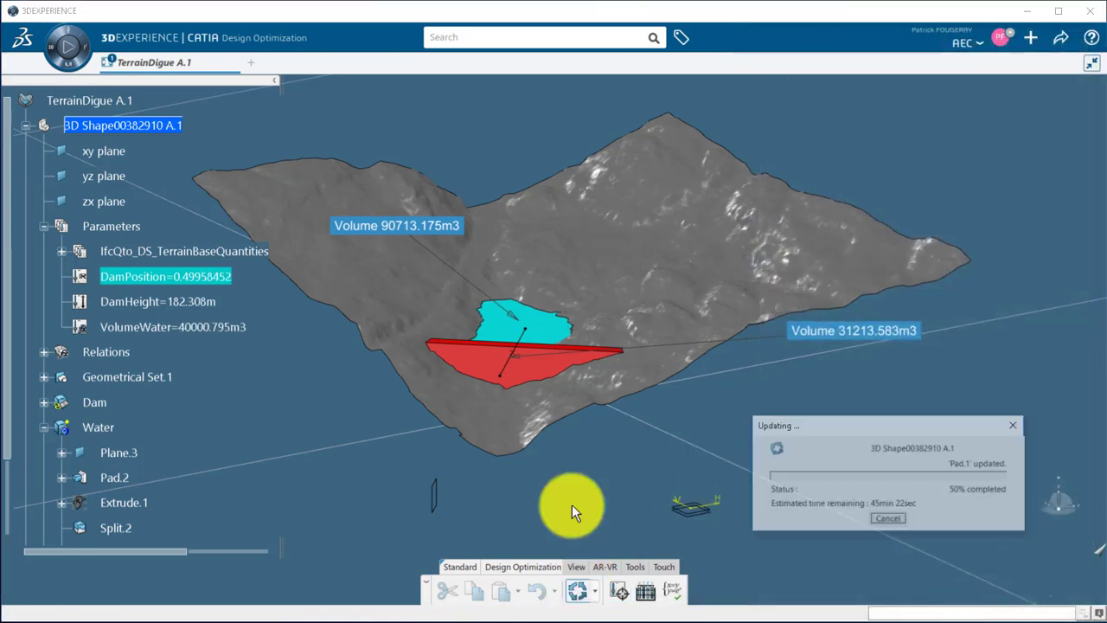